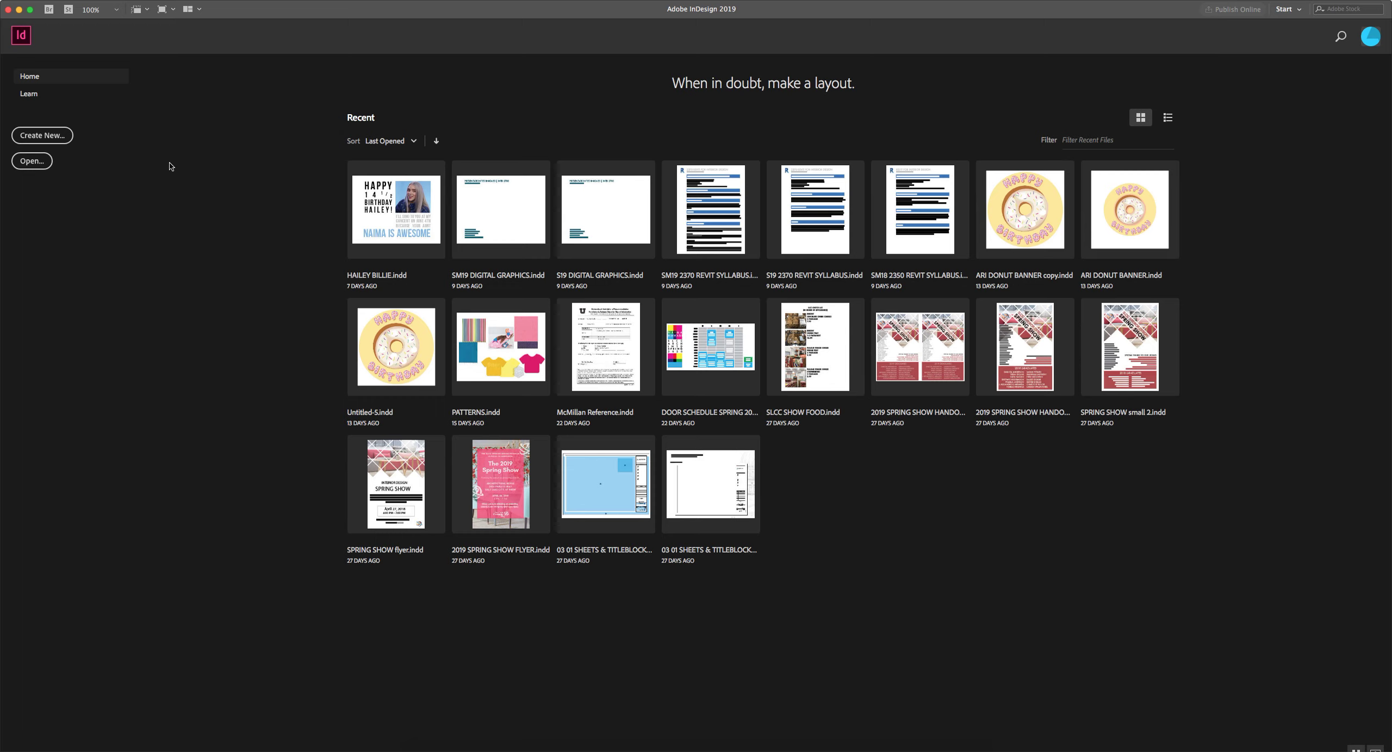
# Open the new document setup, then enlarge and reposition its window.
pyautogui.click(61, 140)
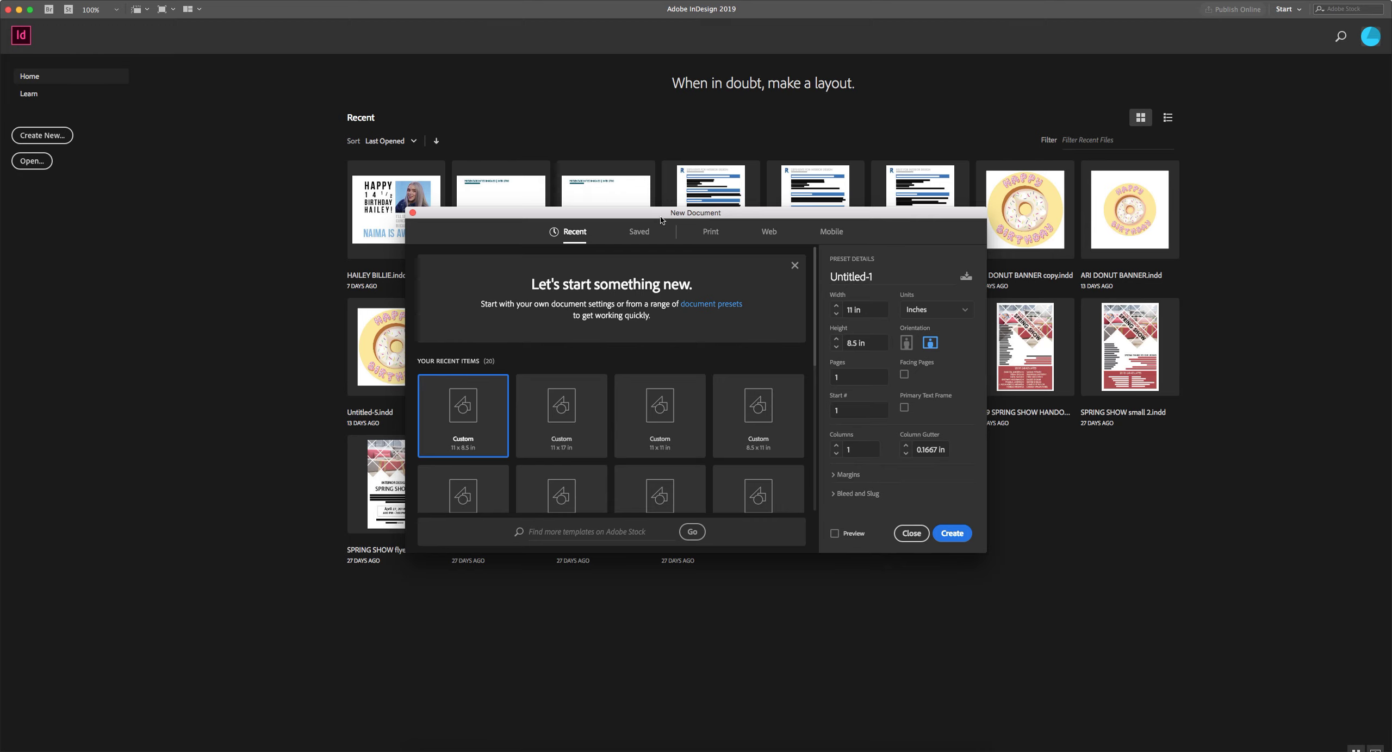
pyautogui.moveTo(661, 220); pyautogui.dragTo(646, 127)
pyautogui.moveTo(972, 462); pyautogui.dragTo(1205, 602)
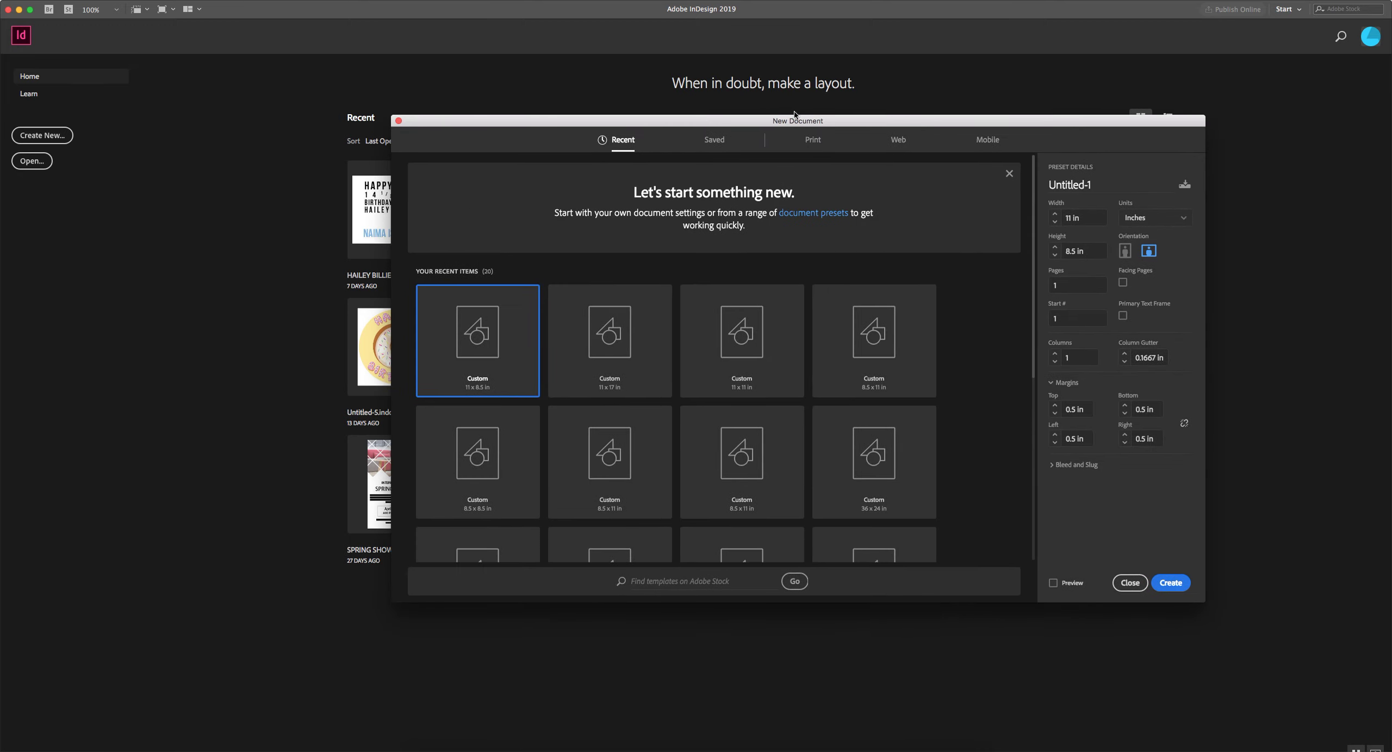
pyautogui.moveTo(796, 120); pyautogui.dragTo(722, 112)
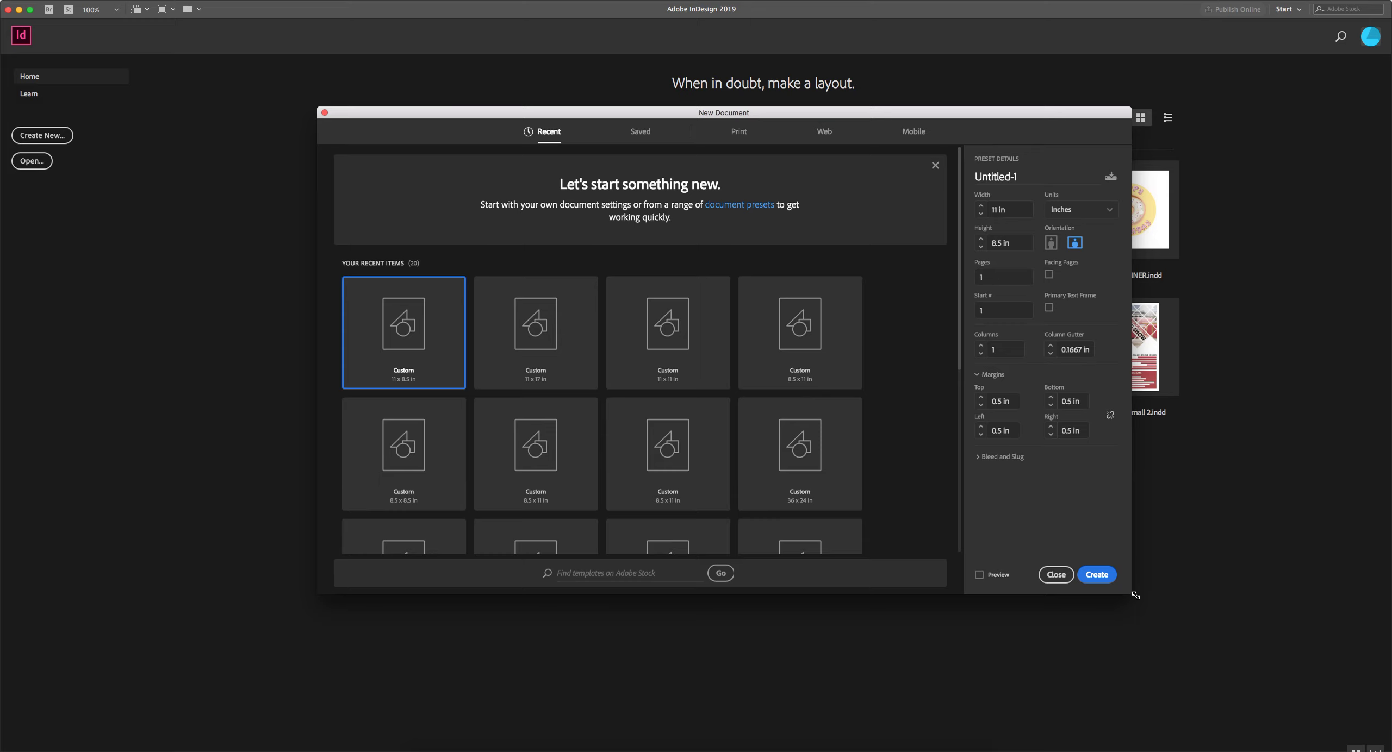
pyautogui.moveTo(1132, 595); pyautogui.dragTo(1168, 604)
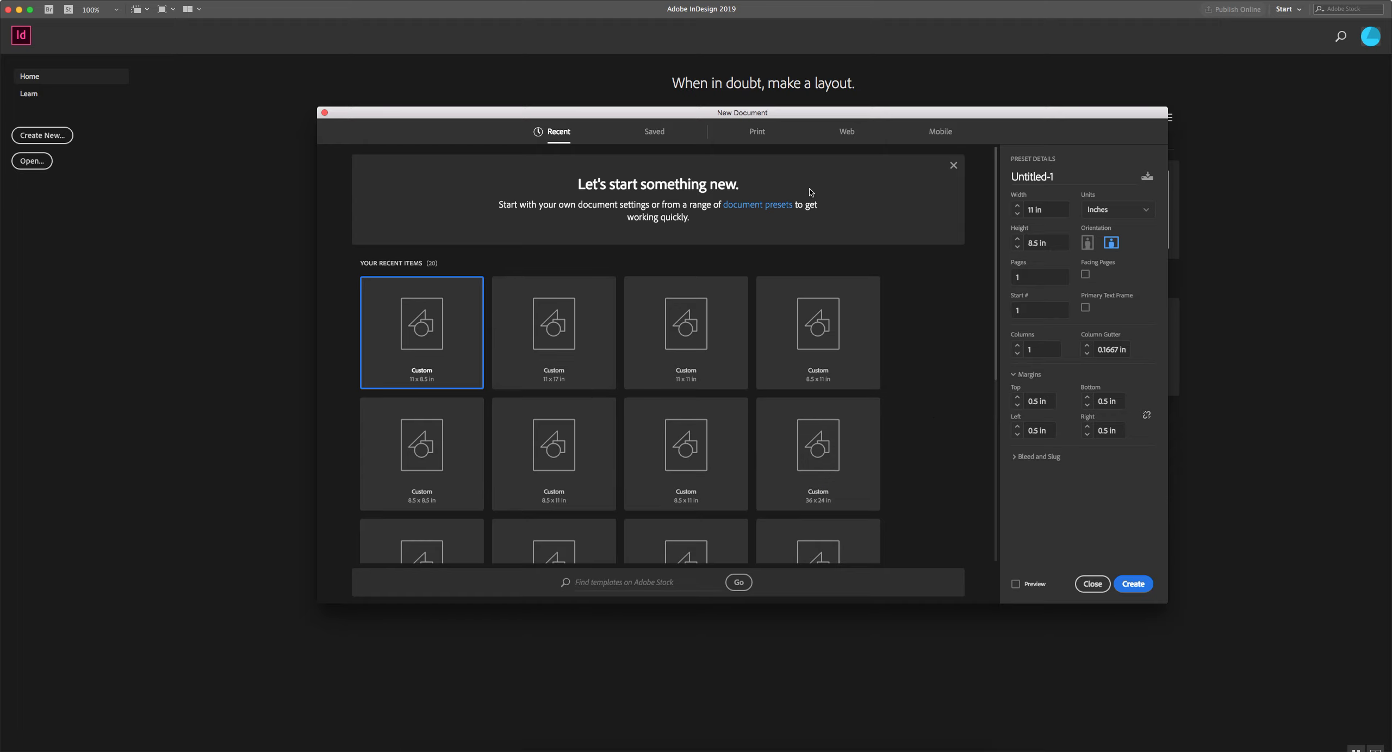
pyautogui.click(758, 134)
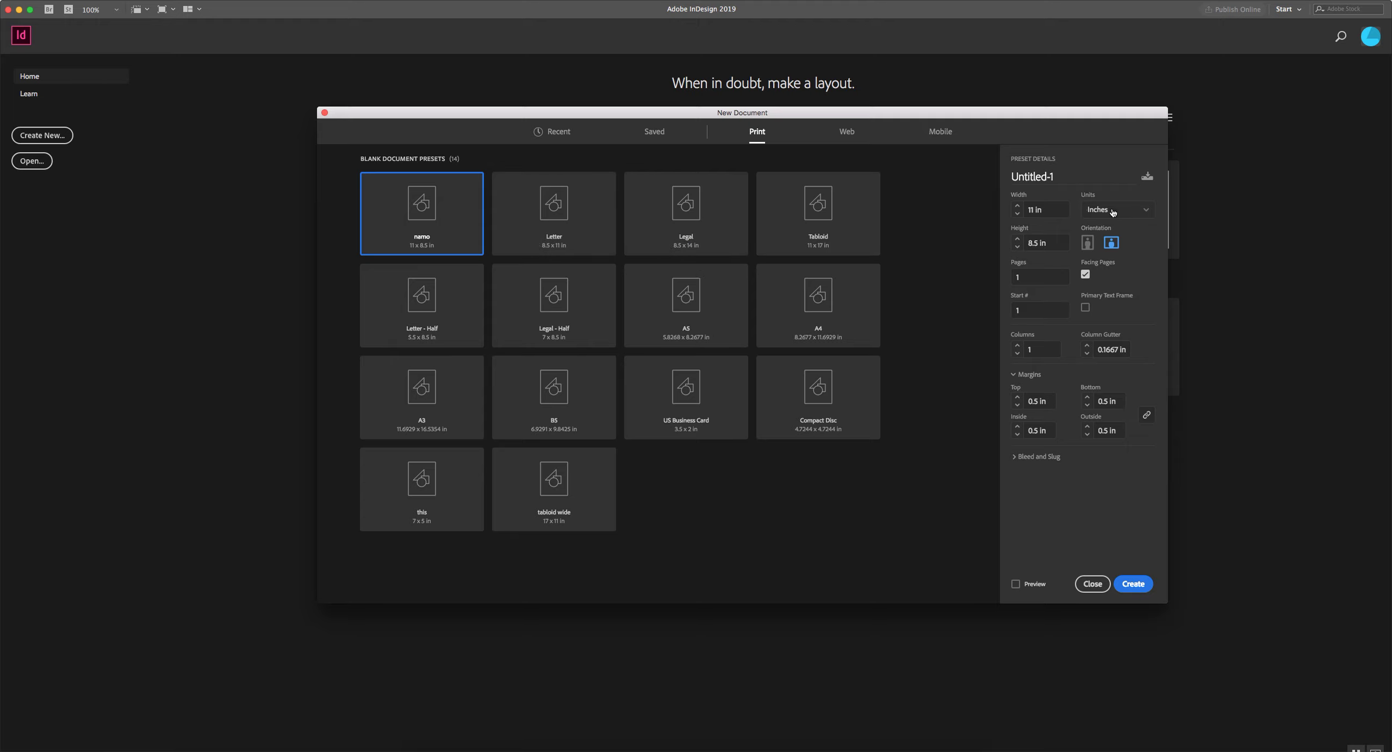
pyautogui.click(1134, 213)
pyautogui.click(1115, 246)
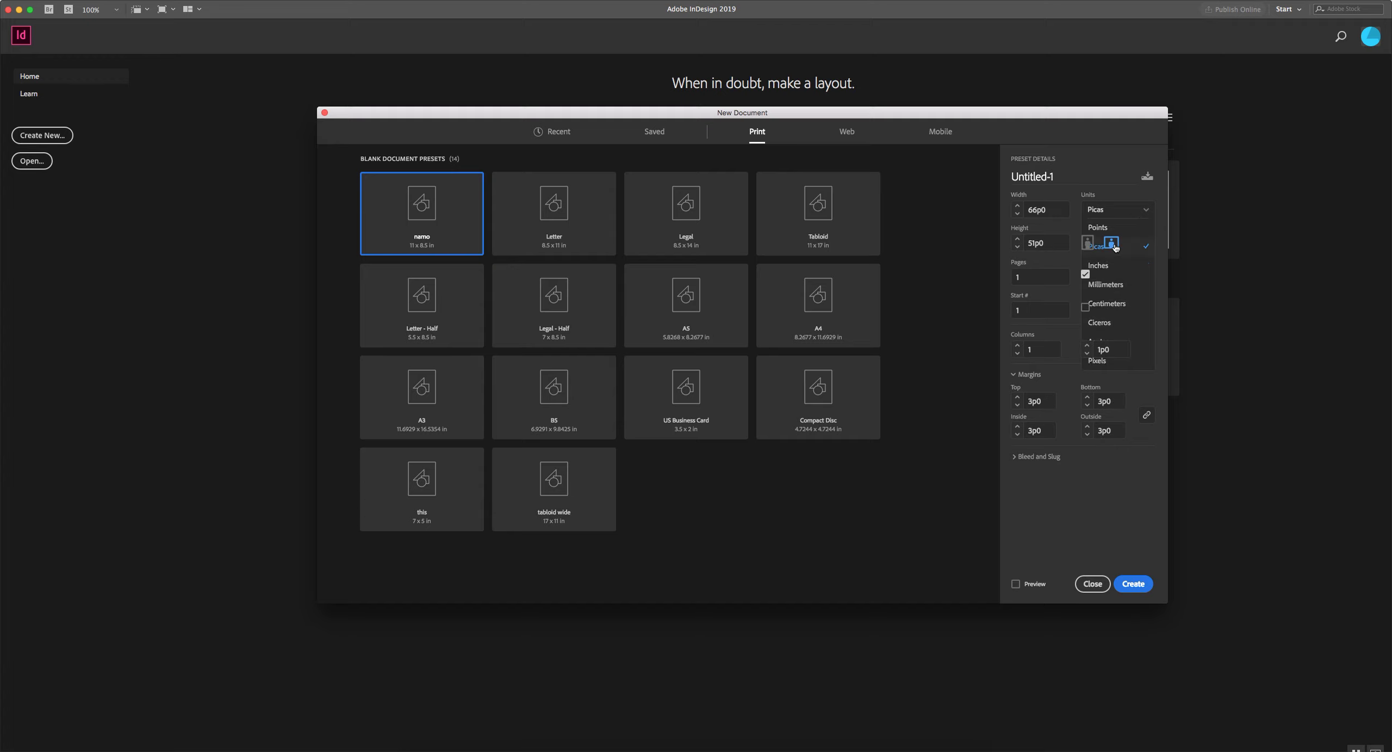
pyautogui.click(841, 518)
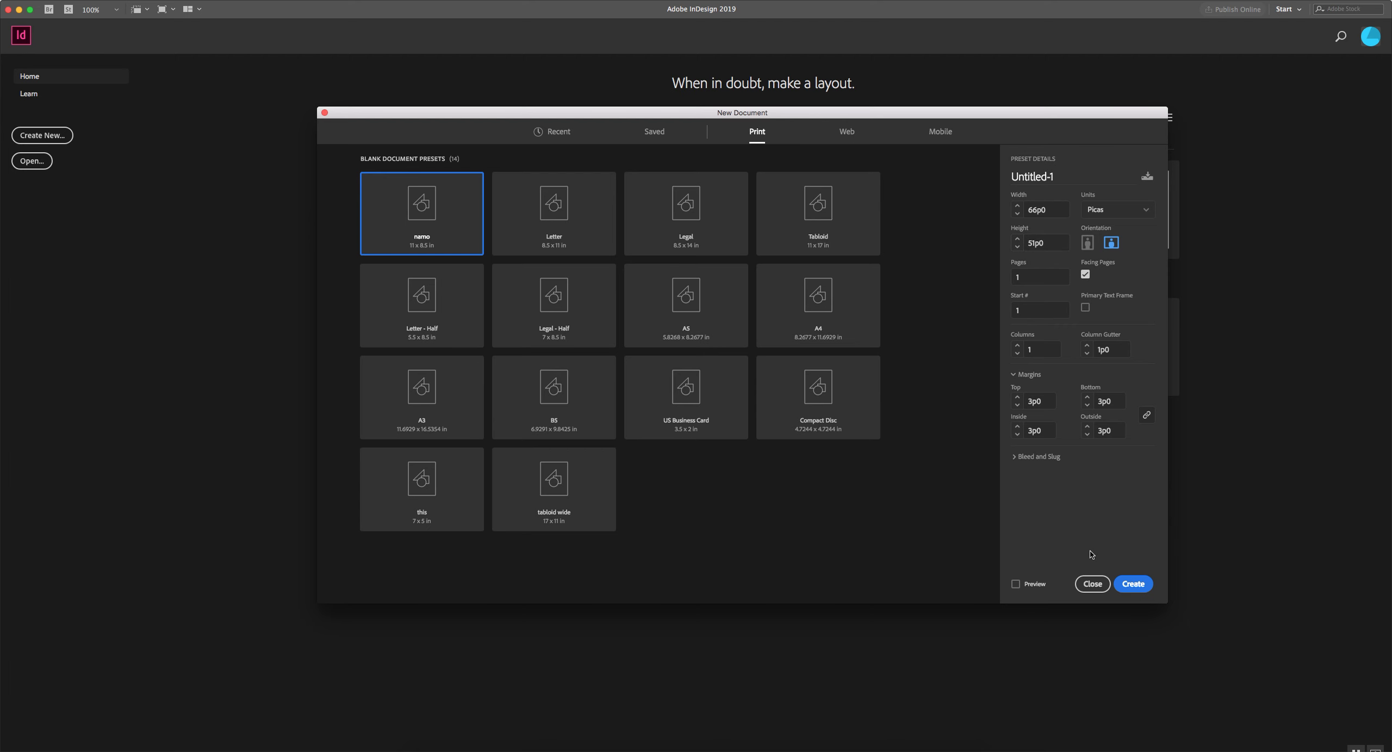
pyautogui.click(1091, 585)
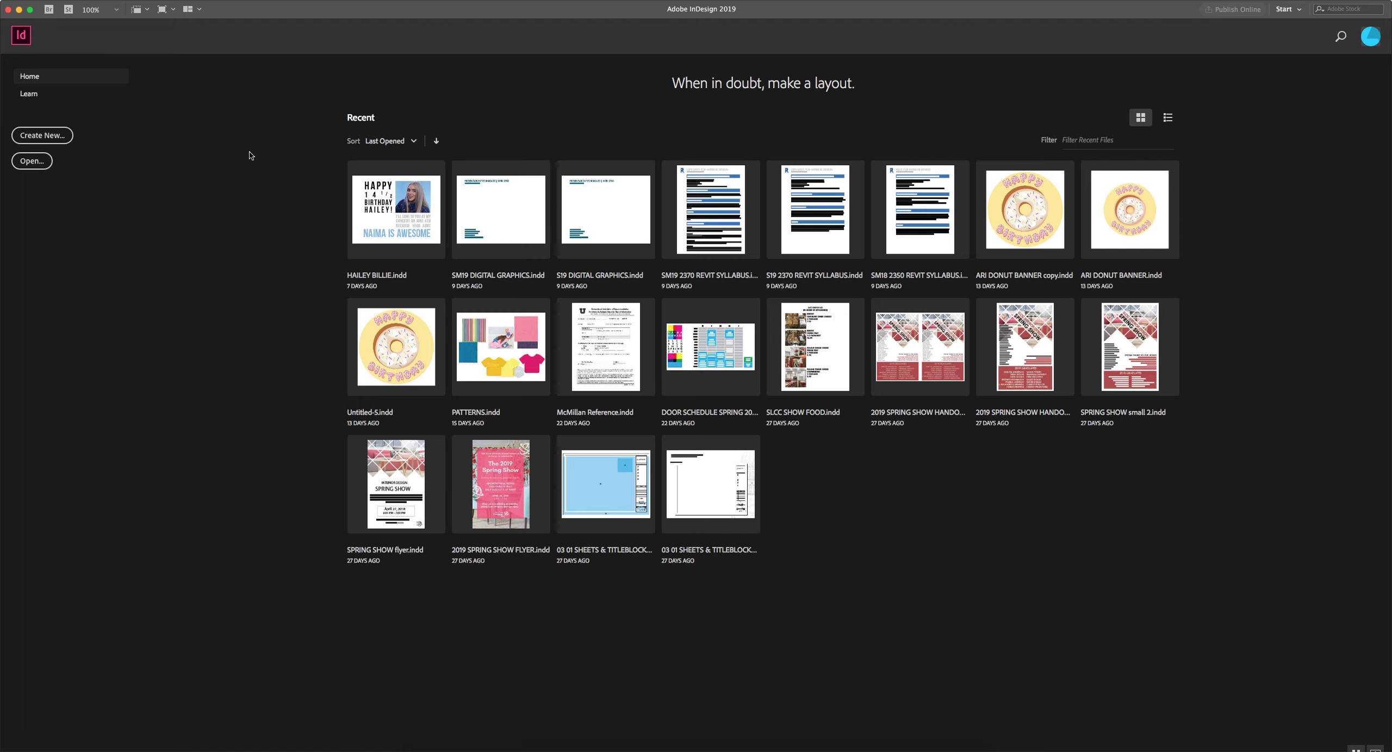
# Set both the horizontal and vertical ruler units to Inches in the Units & Increments preferences.
pyautogui.click(84, 1)
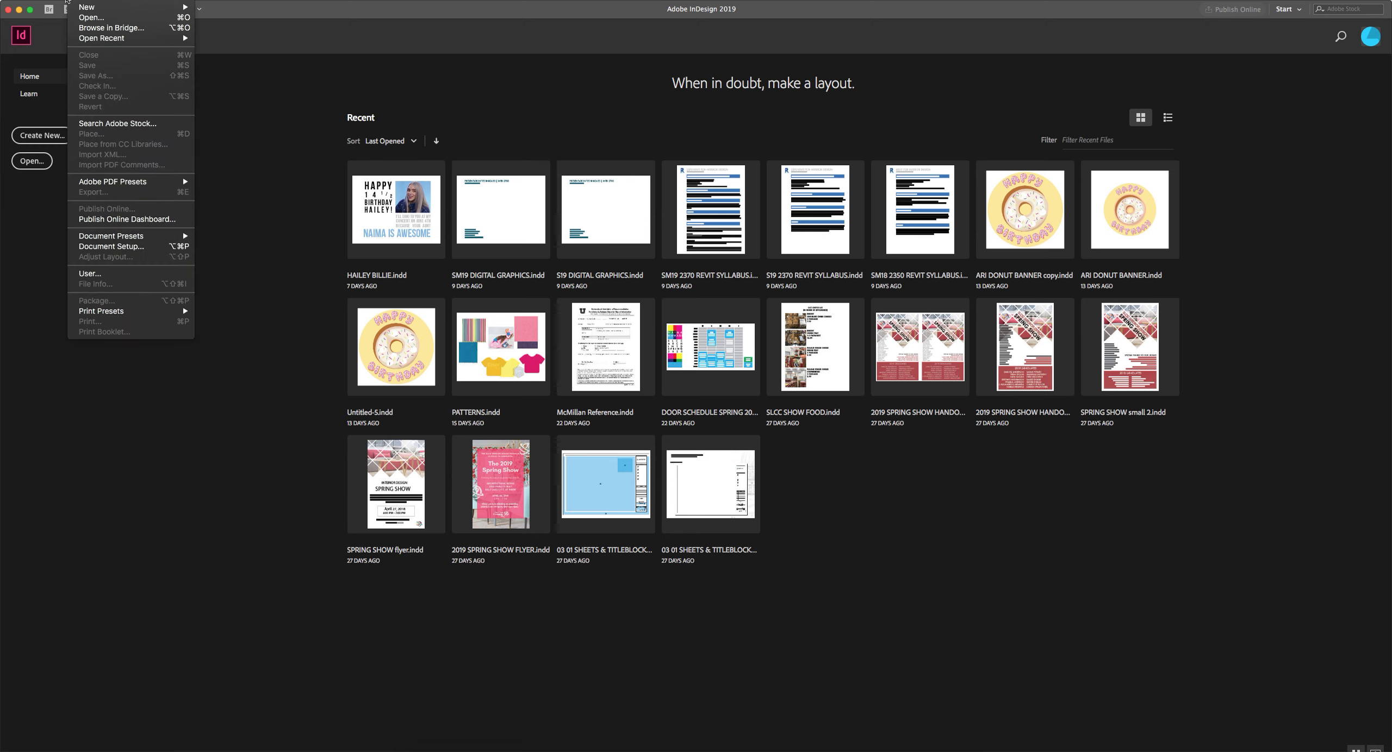
pyautogui.moveTo(45, 1)
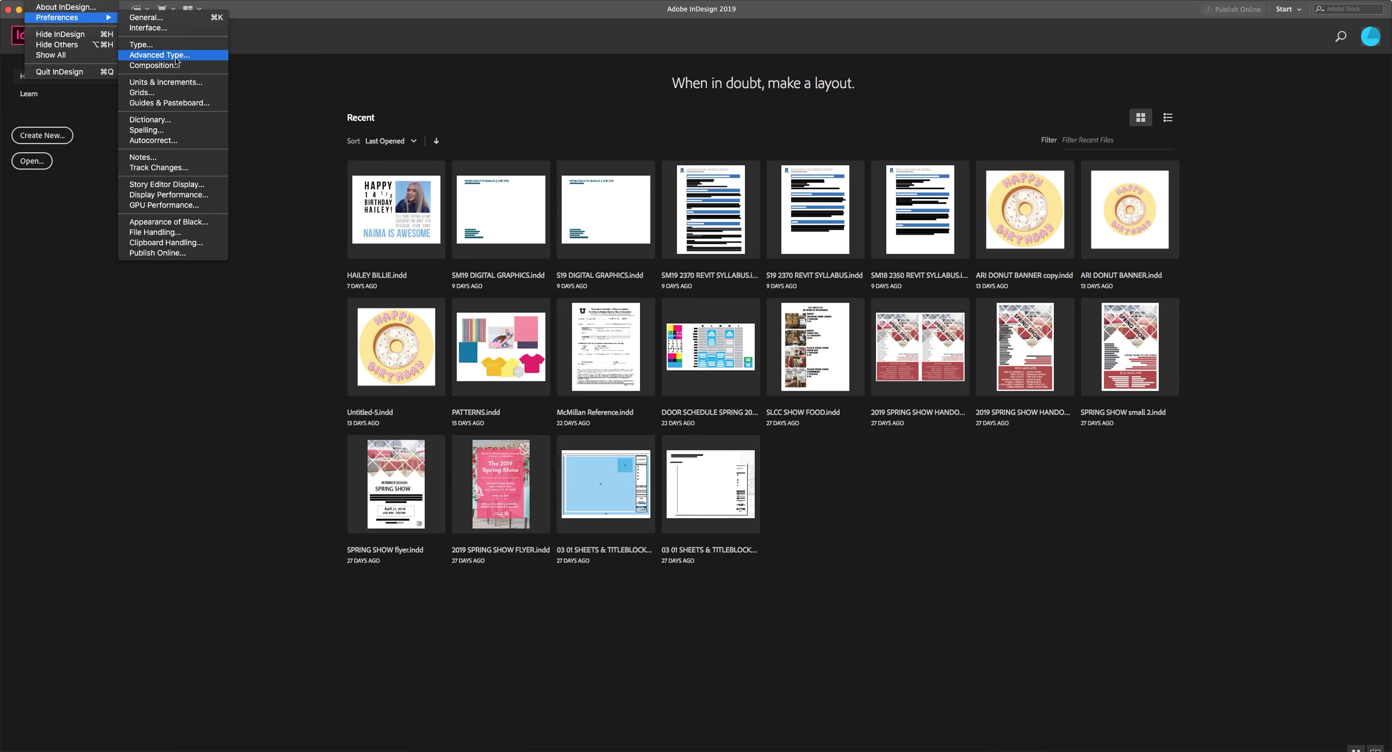
pyautogui.click(166, 82)
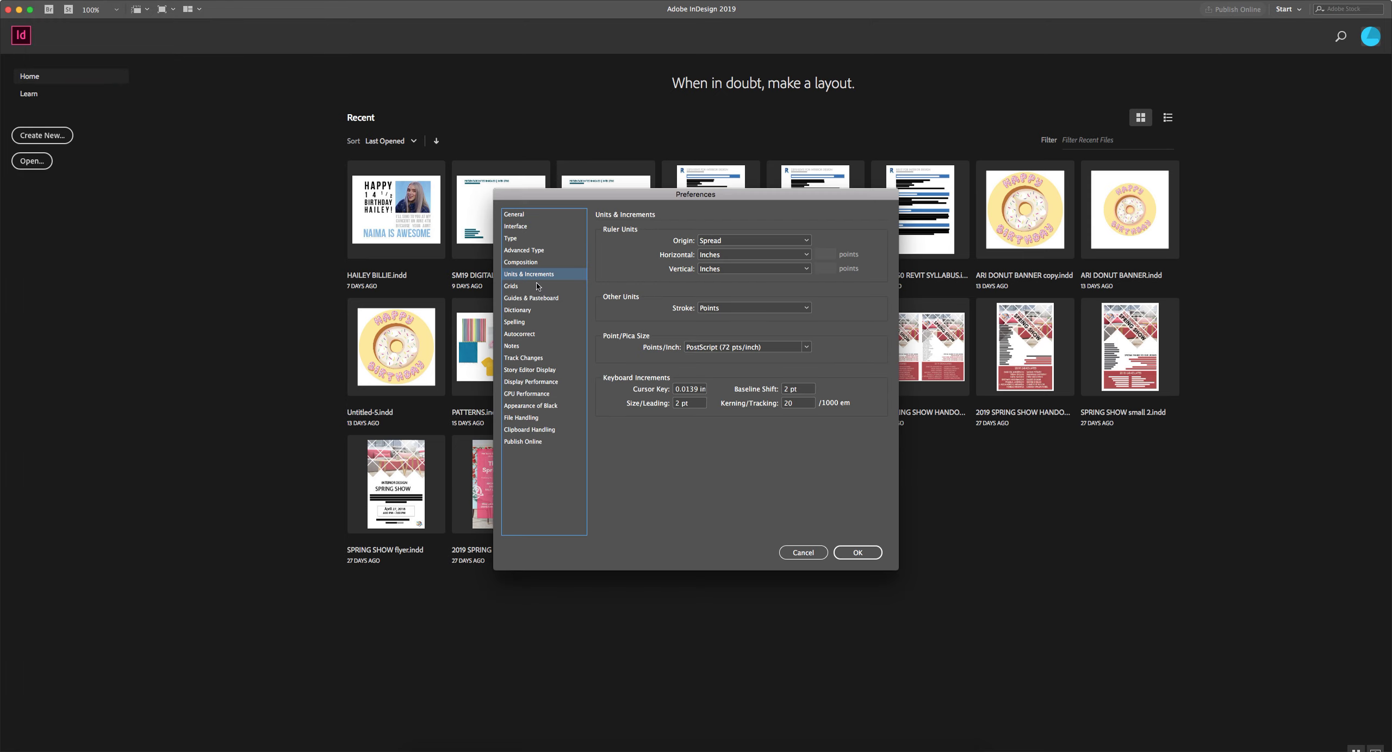
pyautogui.click(533, 217)
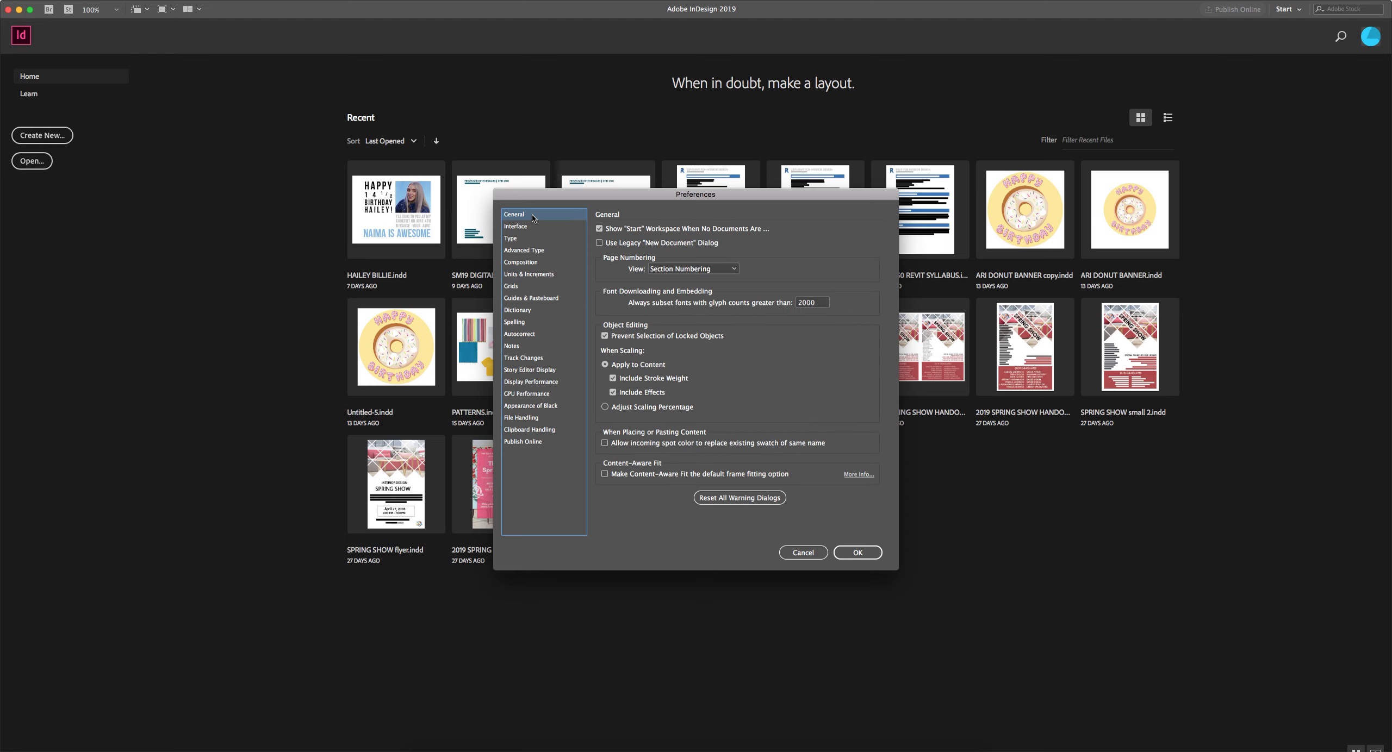
pyautogui.click(537, 278)
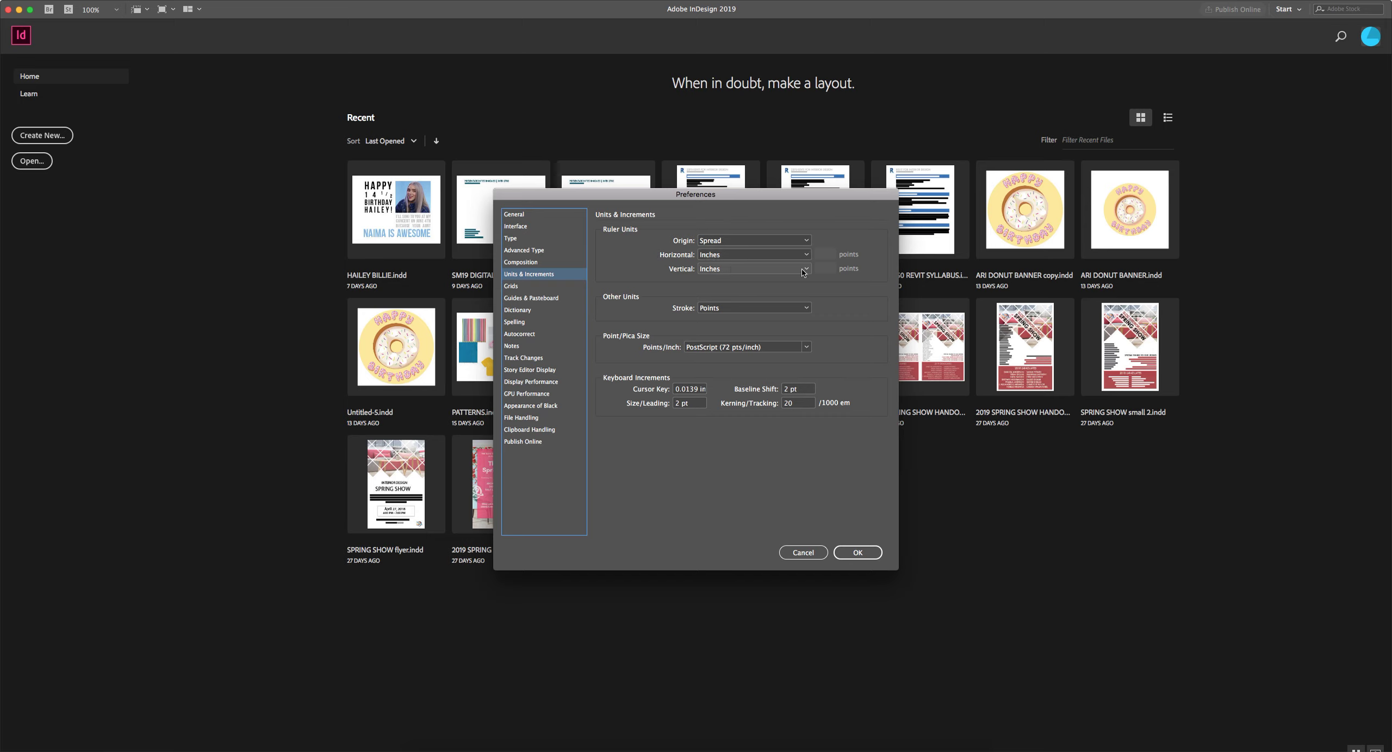
pyautogui.click(709, 259)
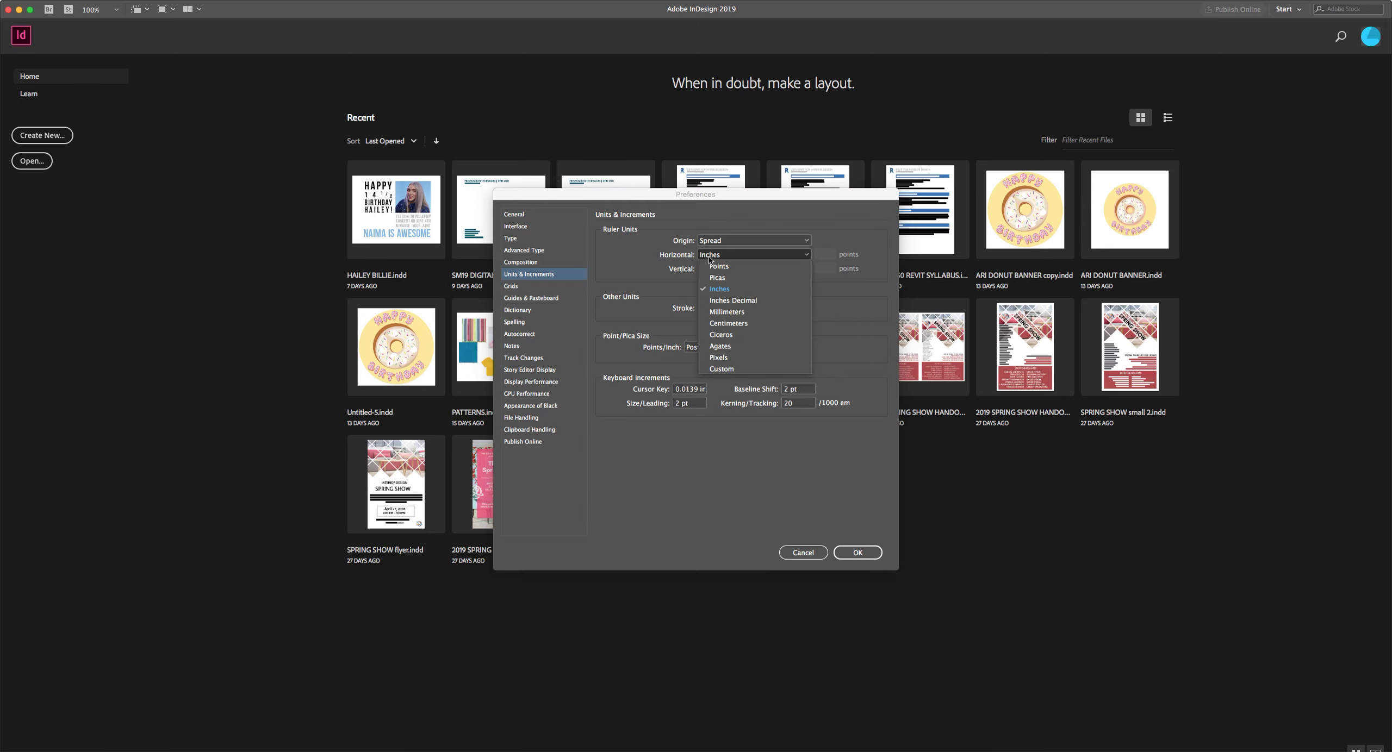
pyautogui.click(709, 259)
pyautogui.click(710, 268)
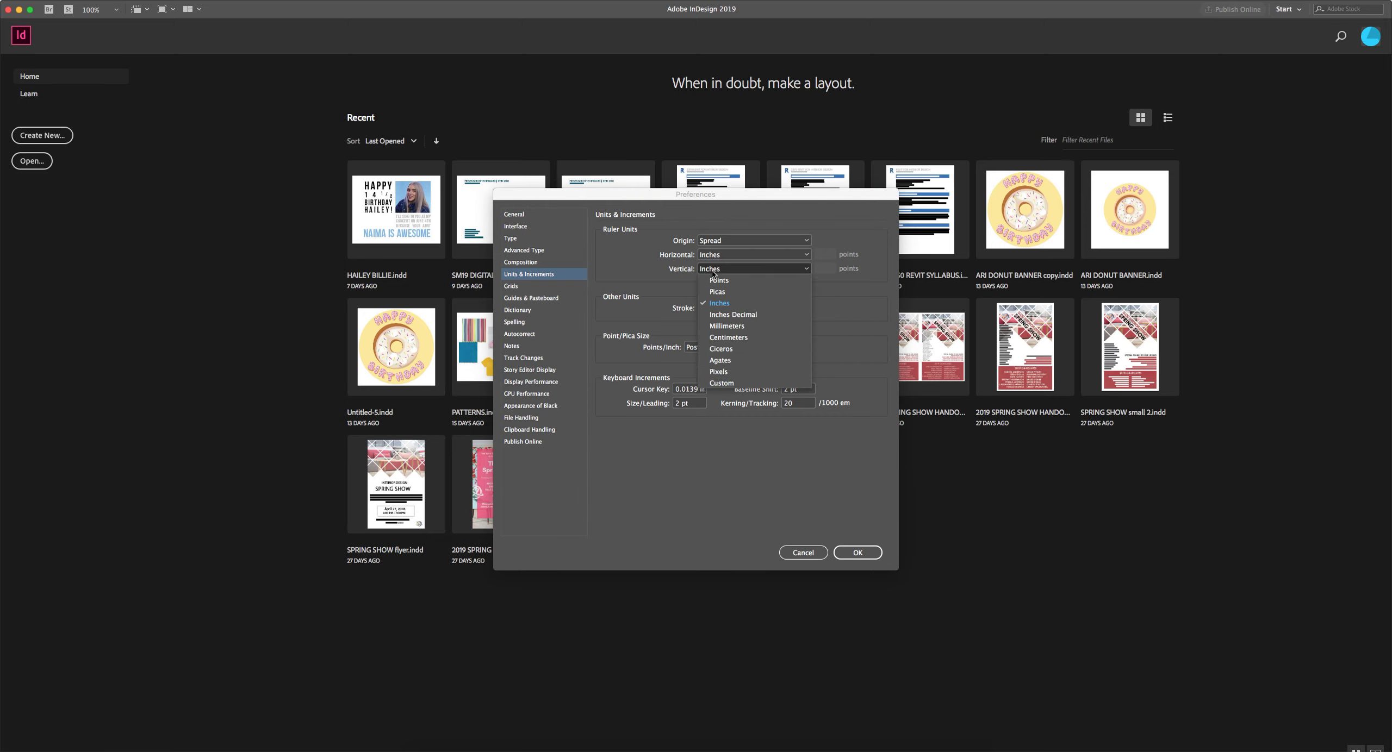
pyautogui.click(721, 303)
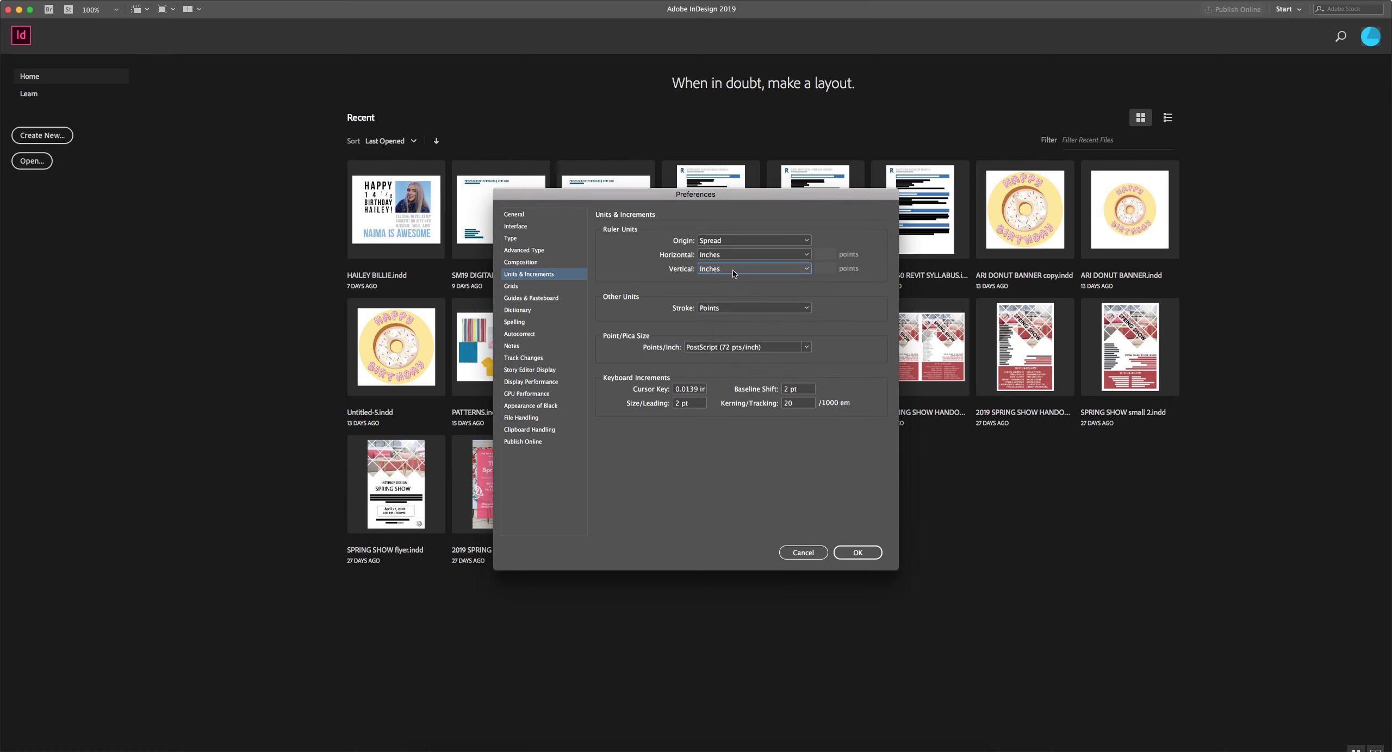
pyautogui.click(860, 557)
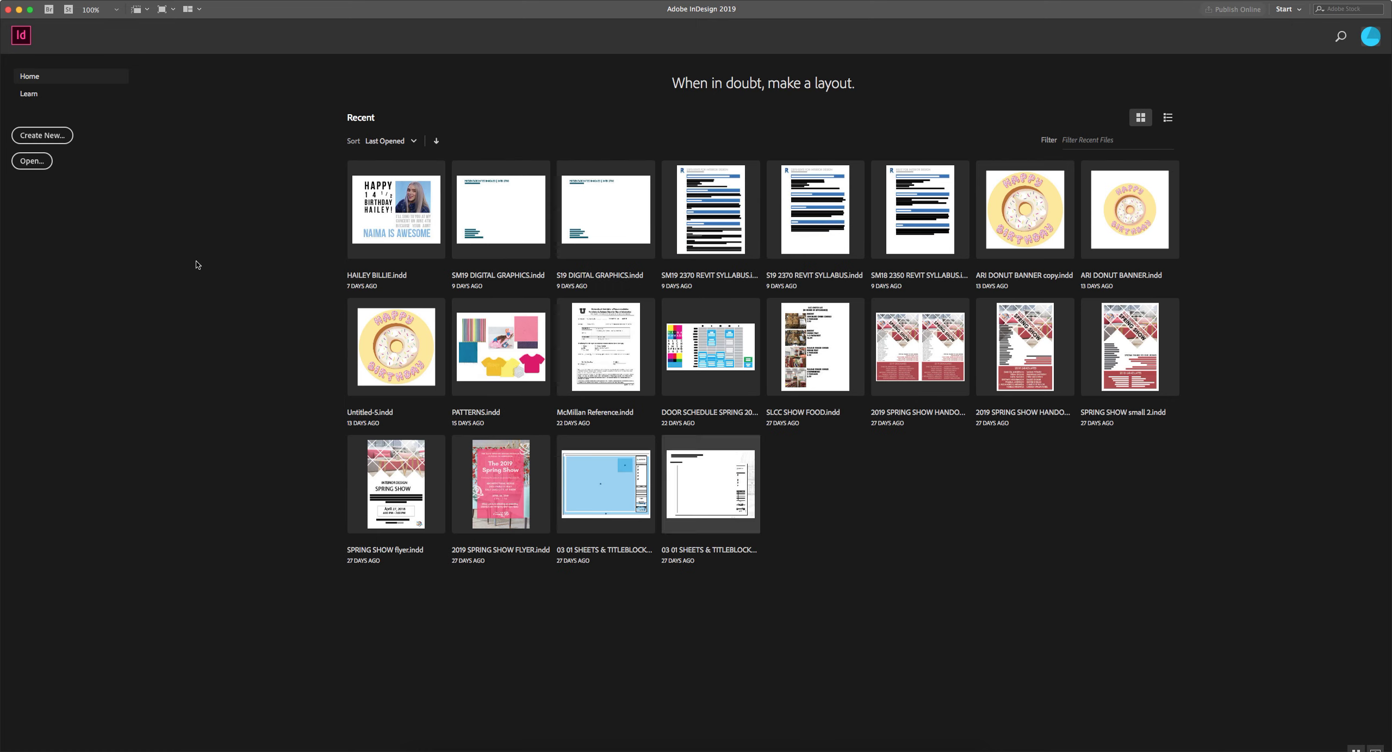
# Start a new document and show all blank presets for print.
pyautogui.click(64, 143)
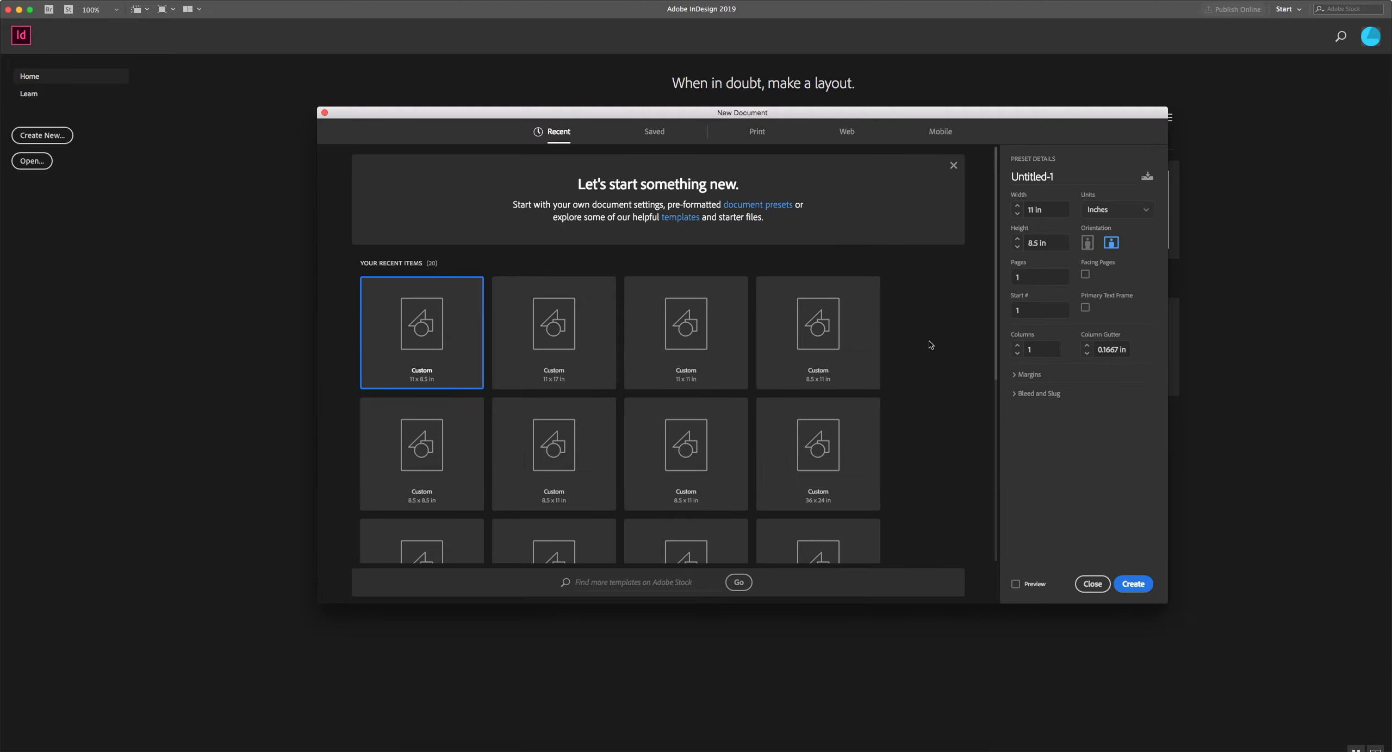
pyautogui.click(763, 134)
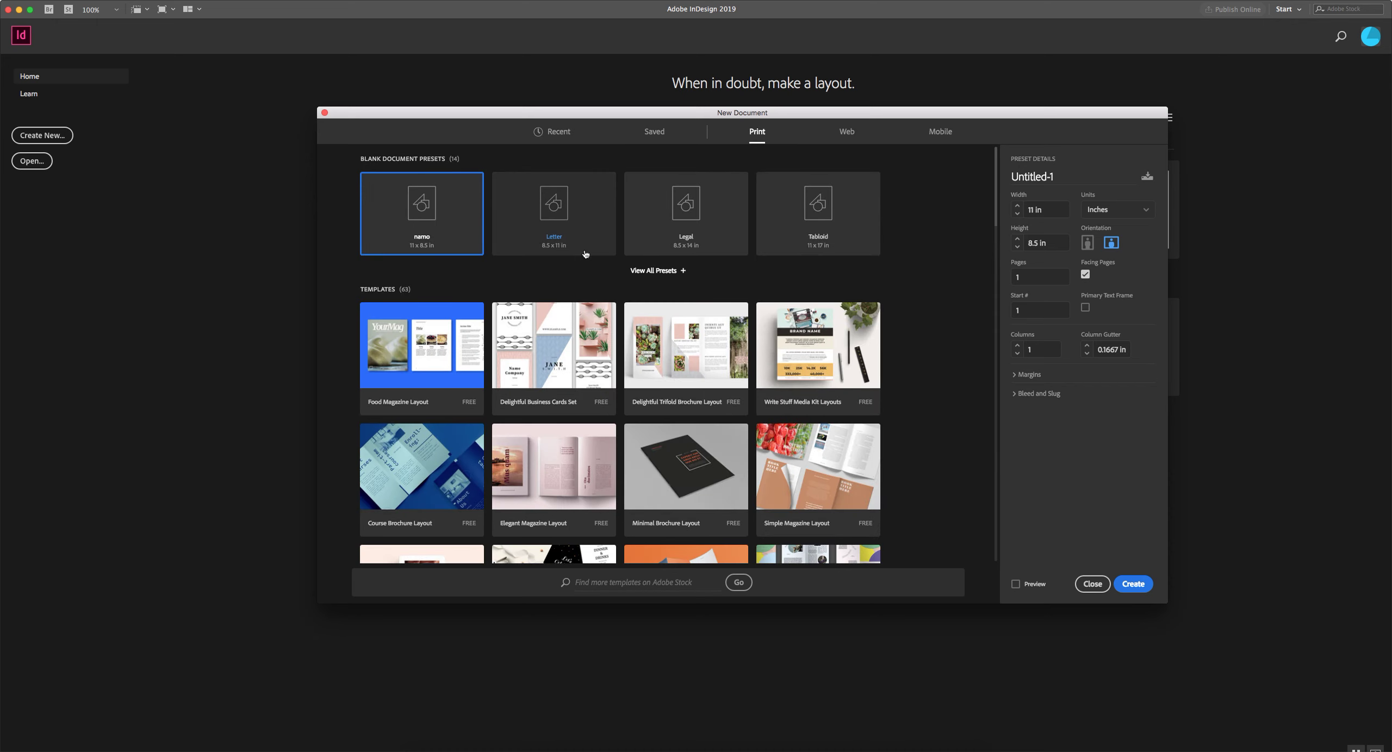
pyautogui.click(662, 272)
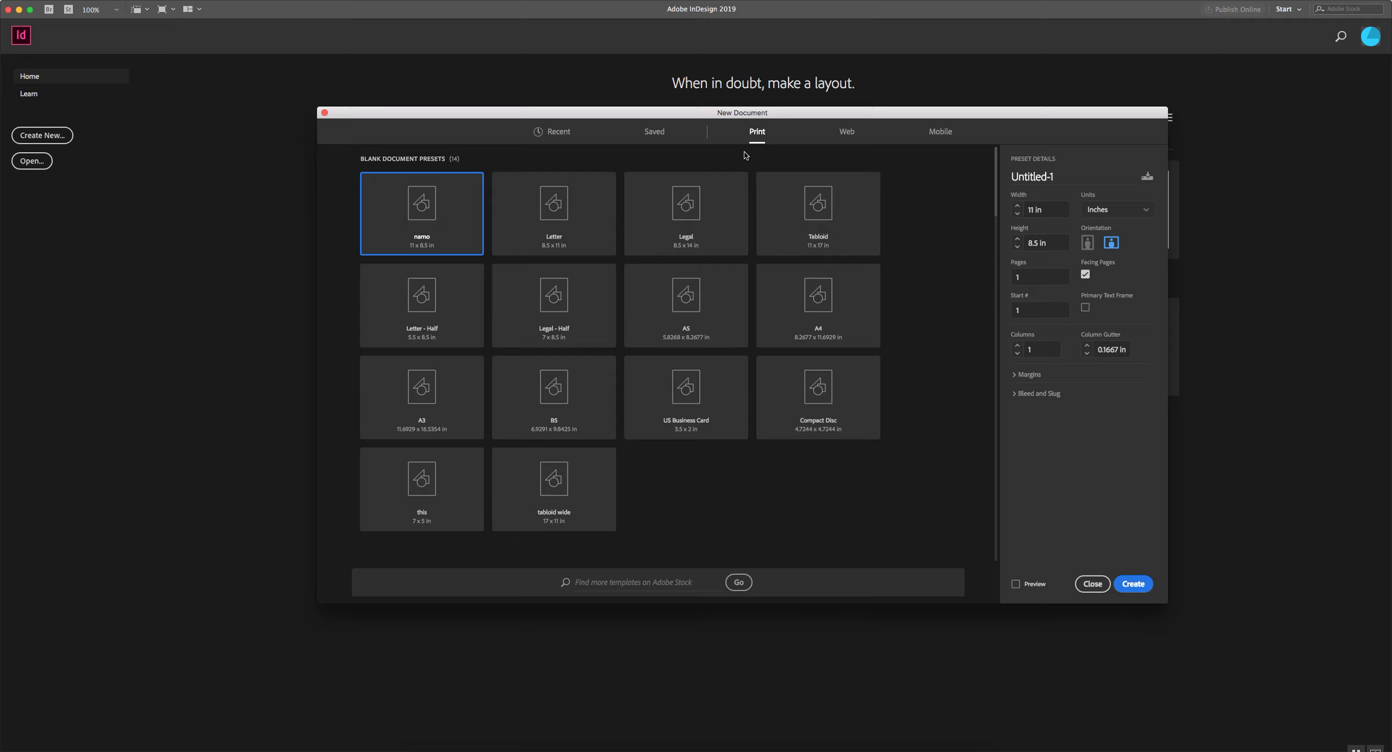
# Set the page width and height to 8 in each and create the document.
pyautogui.click(1038, 210)
pyautogui.write('8')
pyautogui.press('Tab')
pyautogui.write('8')
pyautogui.click(1061, 212)
pyautogui.click(1057, 235)
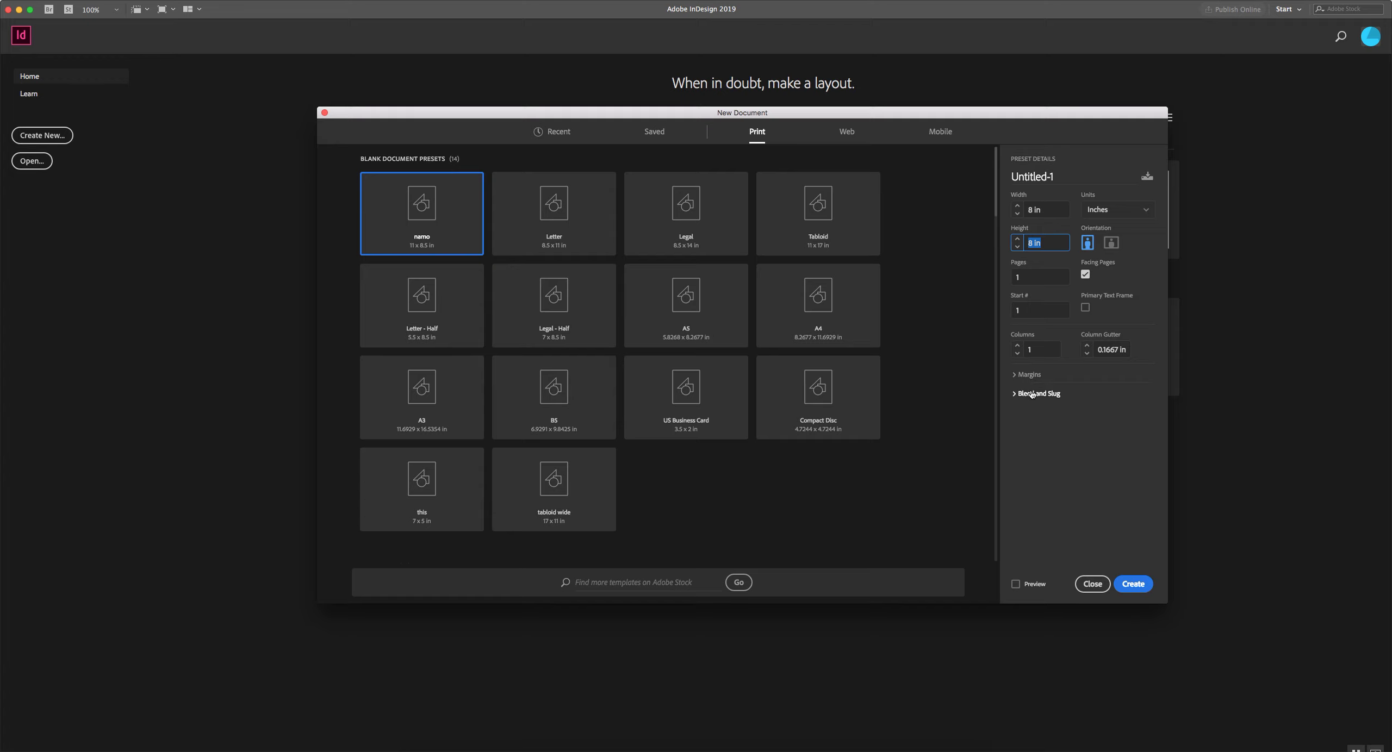
pyautogui.click(1130, 585)
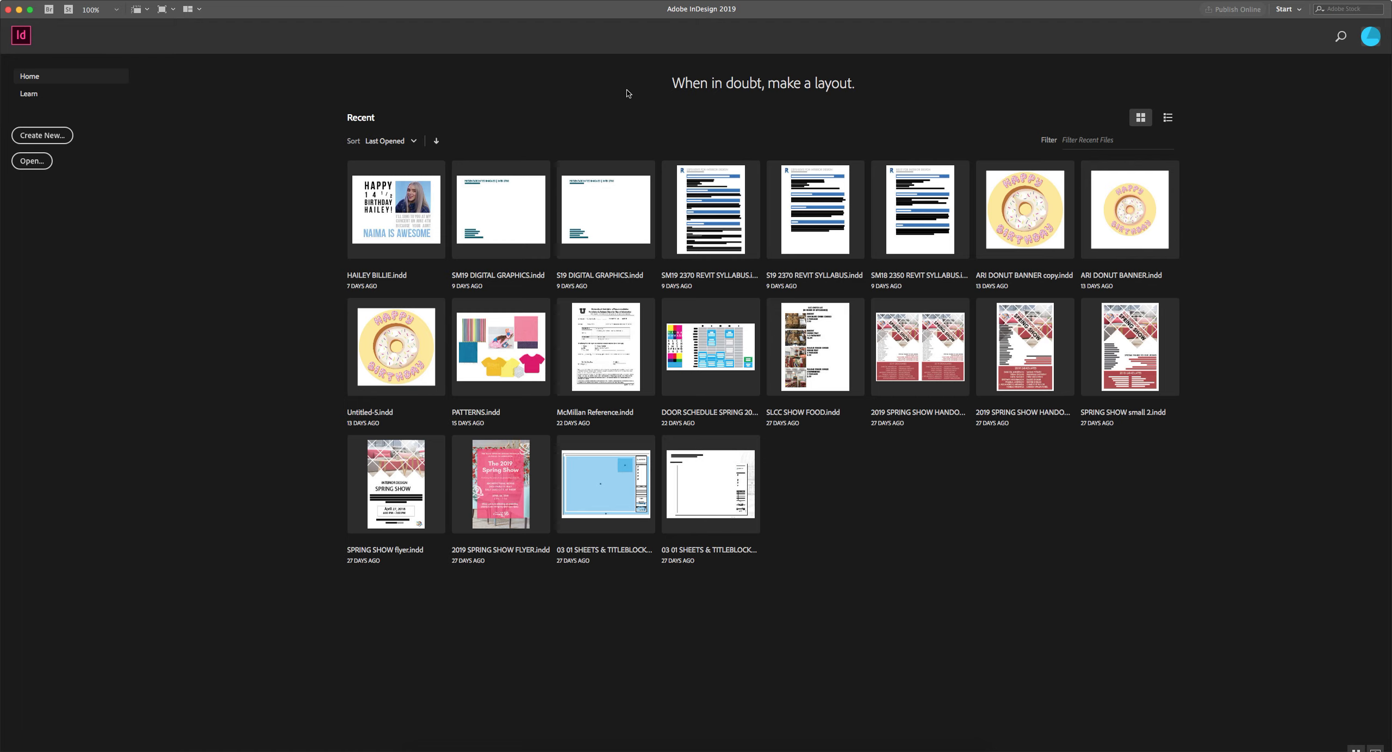
pyautogui.click(55, 136)
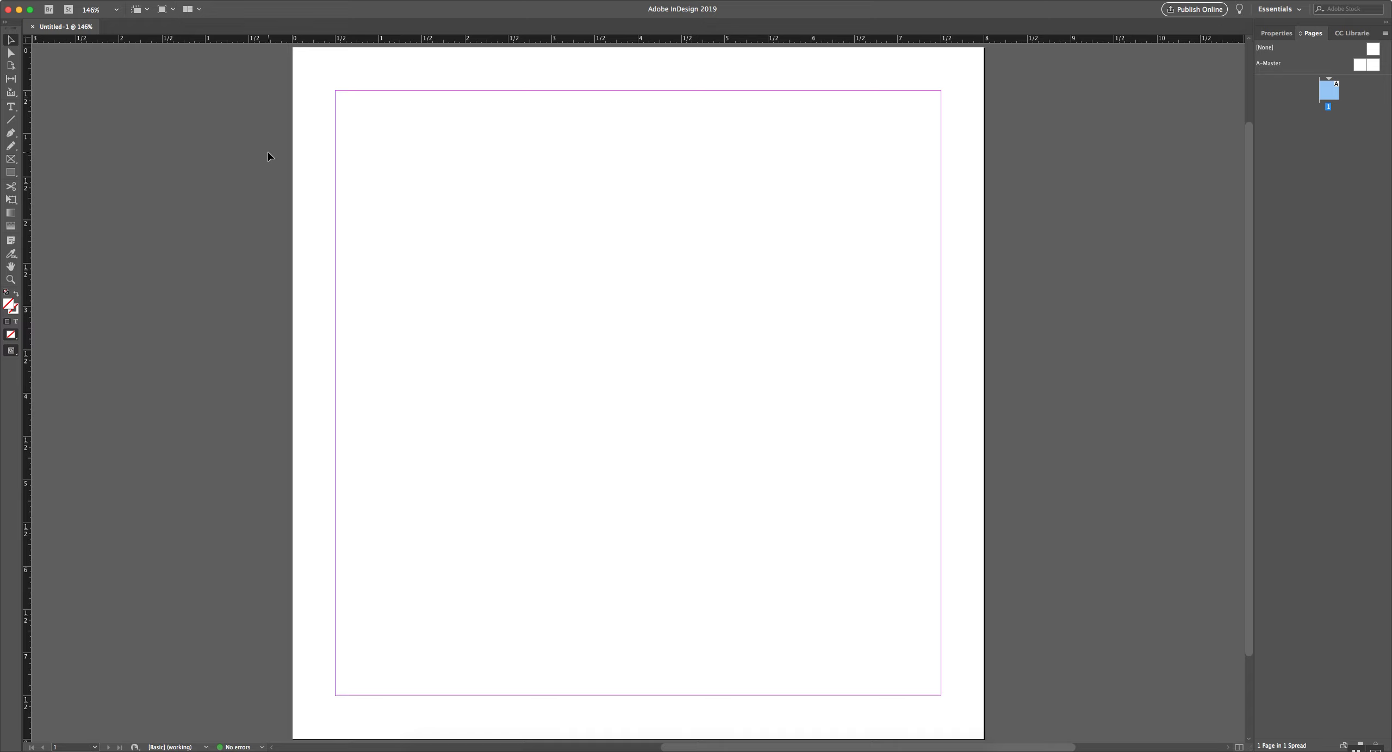
# Switch the workspace to Essentials Classic.
pyautogui.click(199, 9)
pyautogui.click(198, 12)
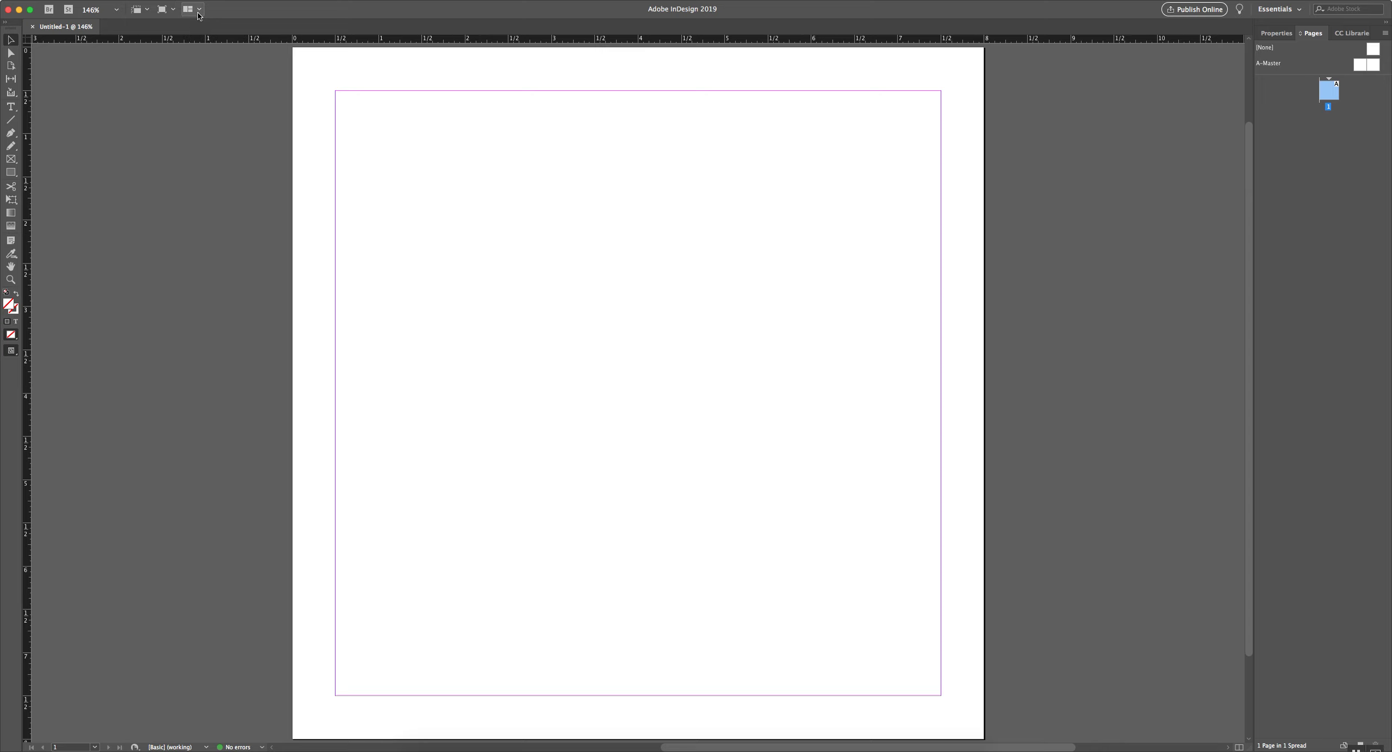
pyautogui.click(274, 1)
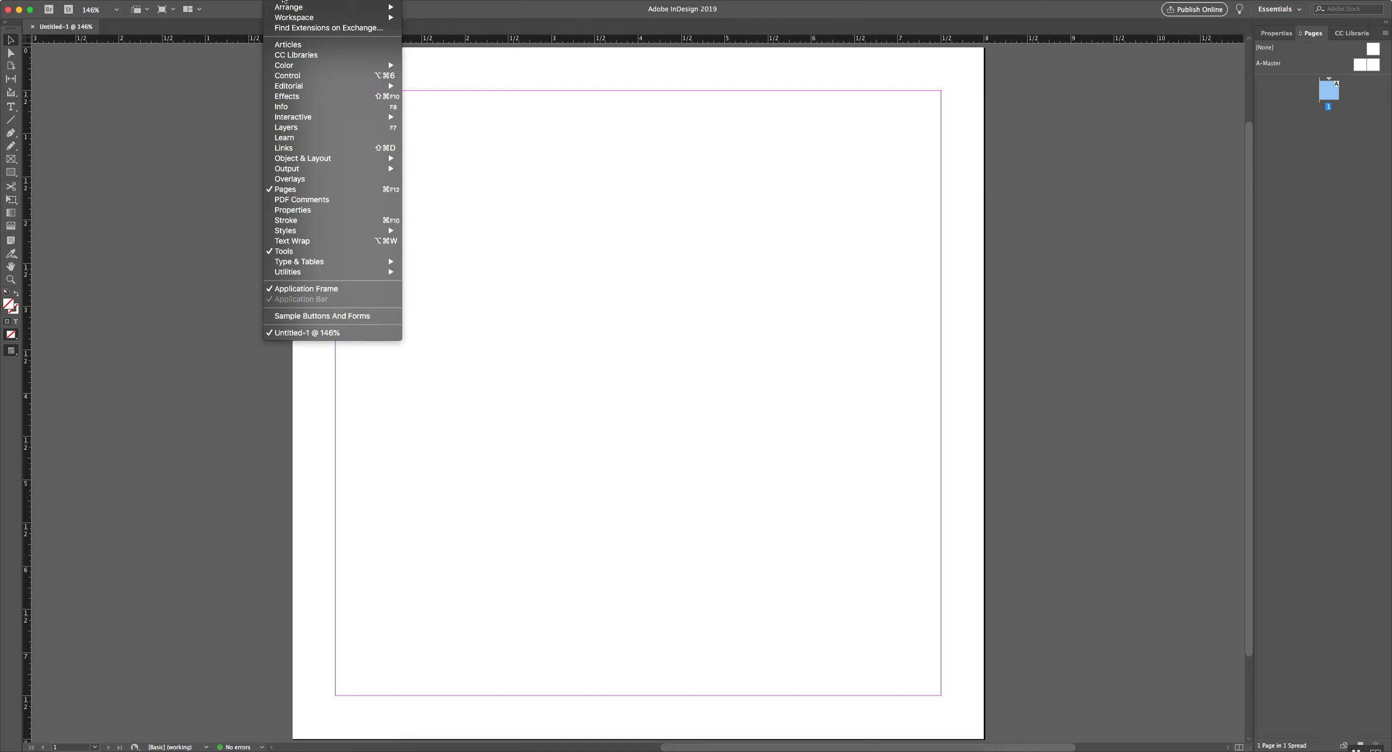
pyautogui.moveTo(289, 17)
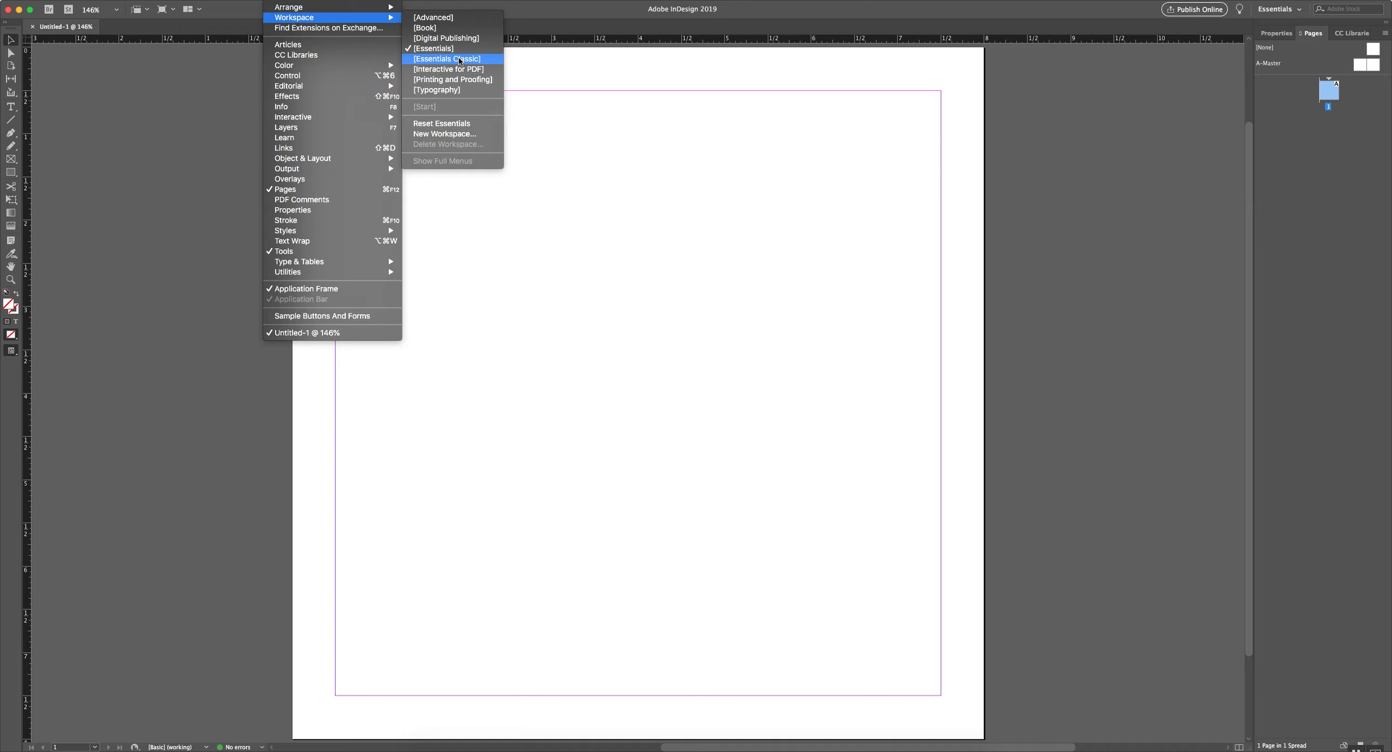
pyautogui.click(459, 59)
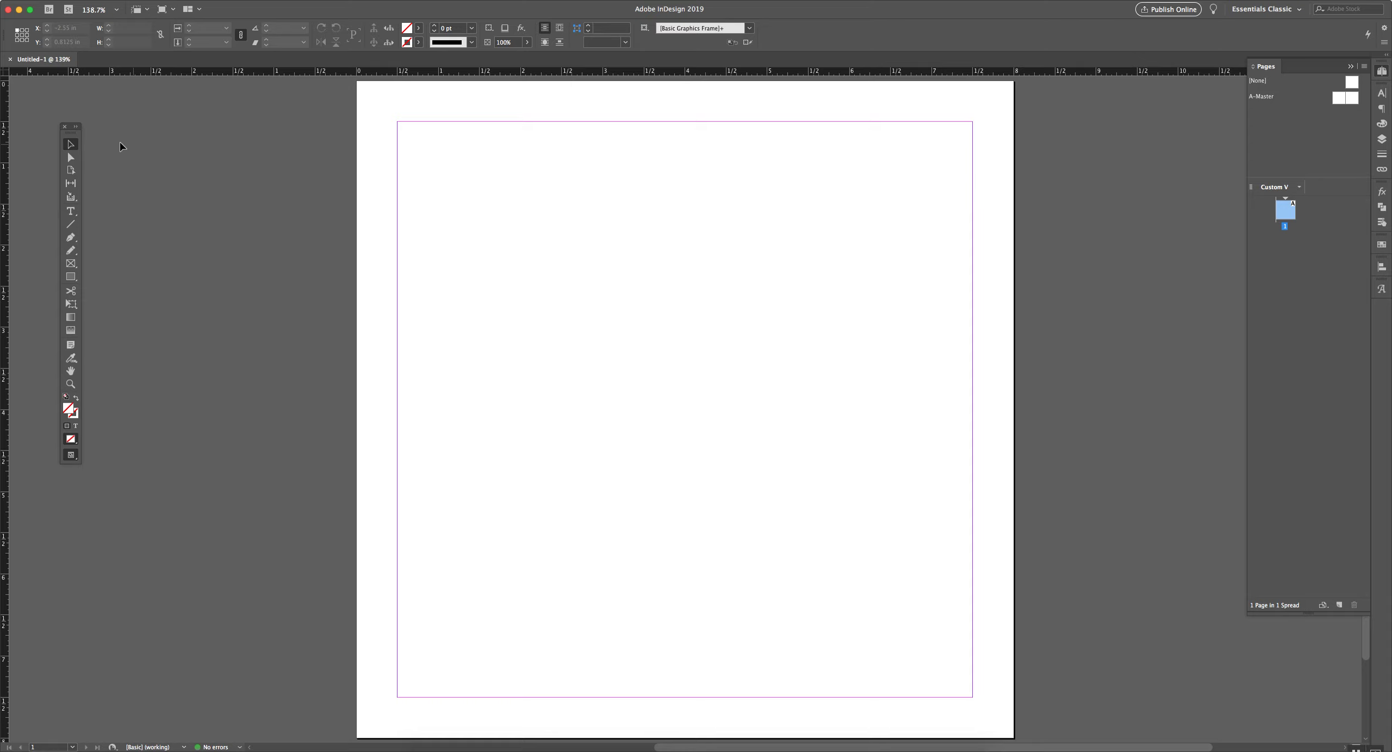
# Dock the floating Tools panel along the left side of the workspace.
pyautogui.moveTo(70, 132); pyautogui.dragTo(5, 244)
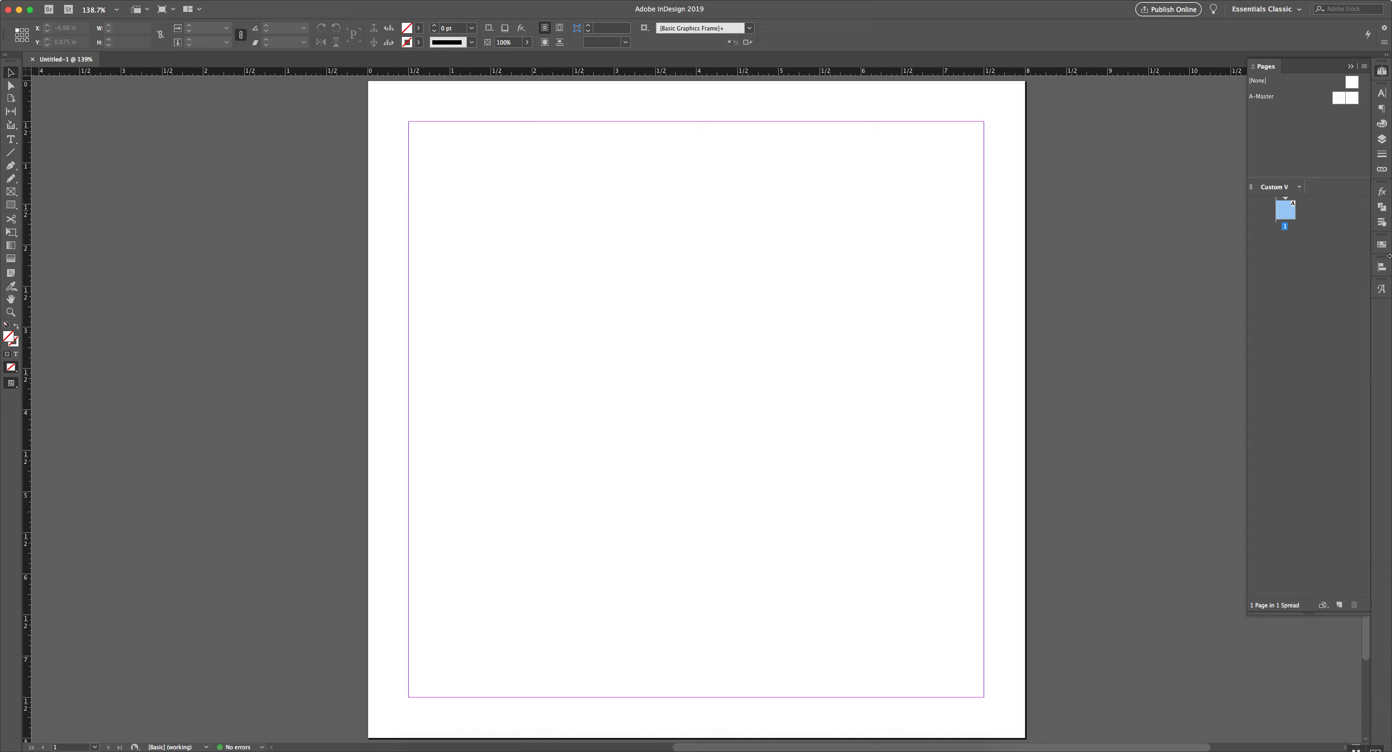
pyautogui.click(284, 1)
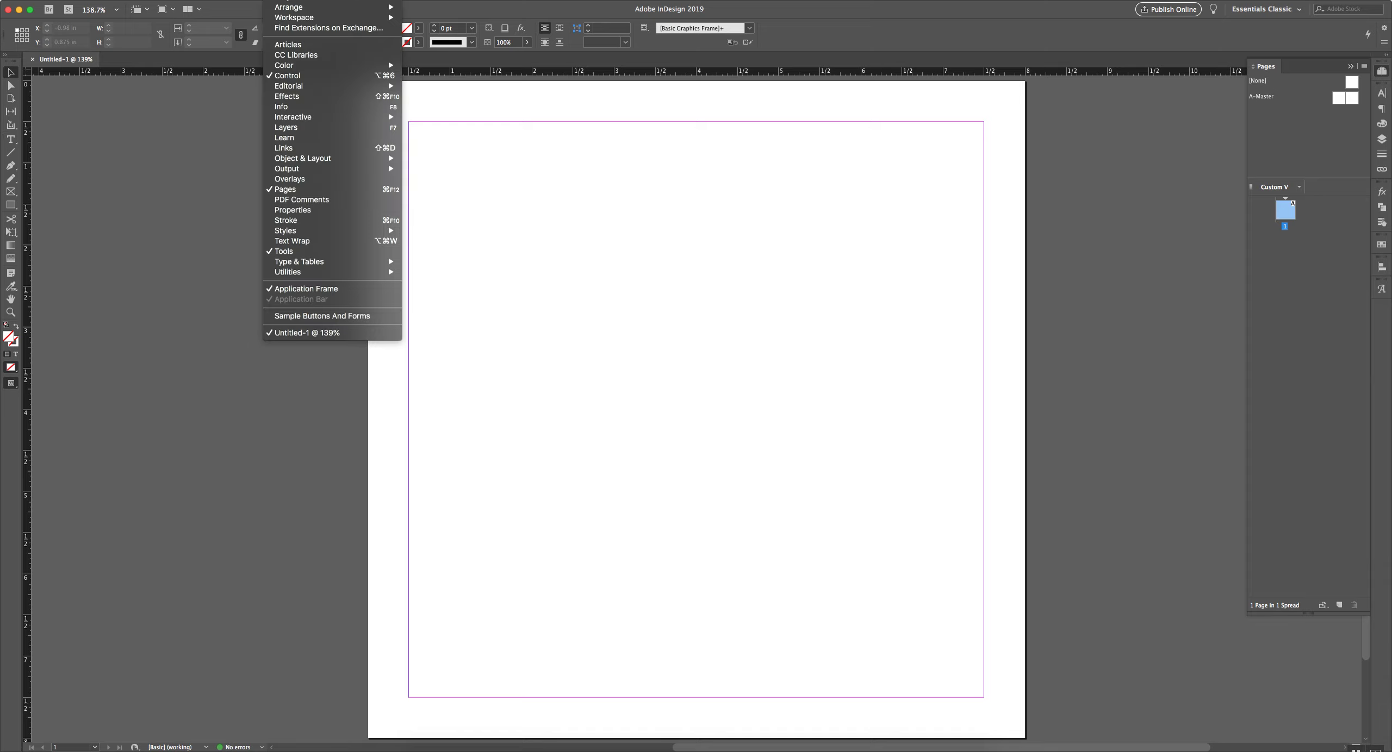
pyautogui.moveTo(348, 18)
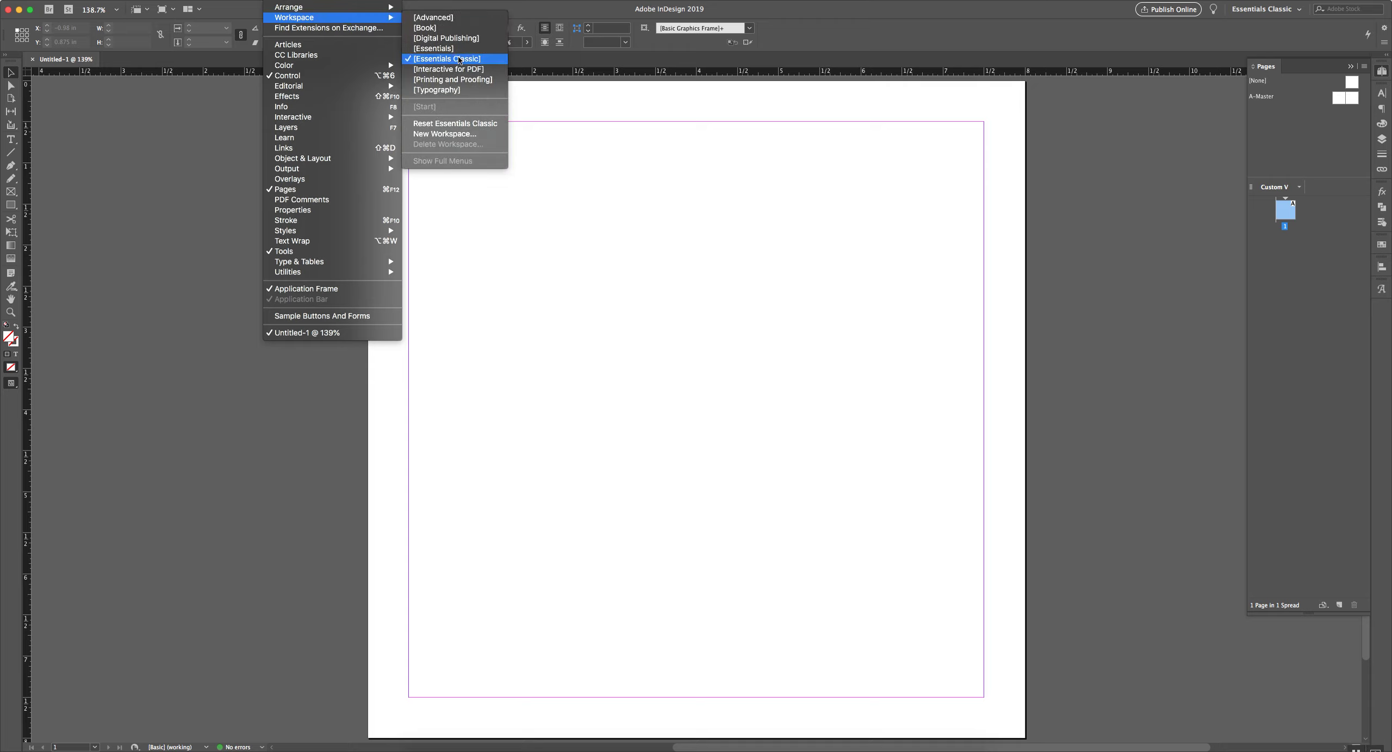
pyautogui.click(655, 233)
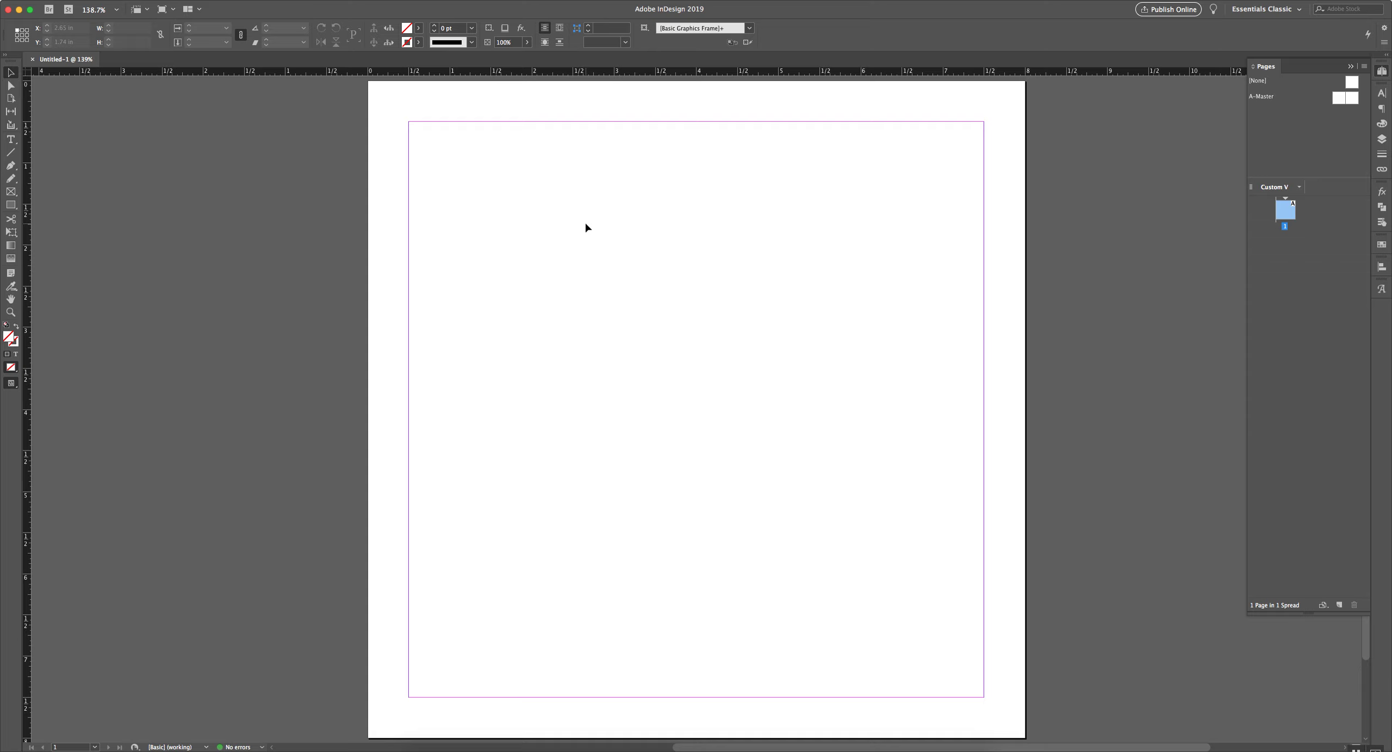
pyautogui.press('m')
pyautogui.press('m')
pyautogui.press('g')
pyautogui.press('v')
pyautogui.click(1379, 74)
pyautogui.click(1379, 75)
pyautogui.click(1387, 76)
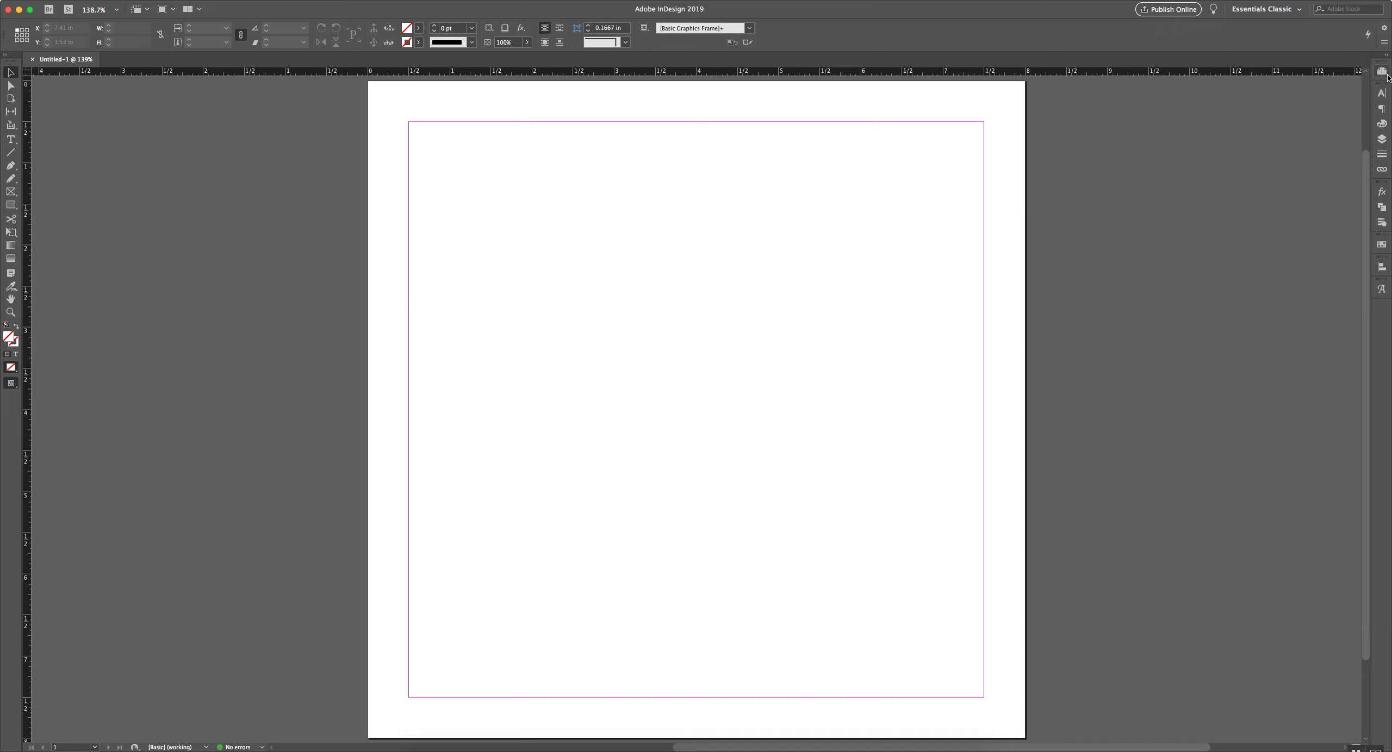
pyautogui.click(1387, 77)
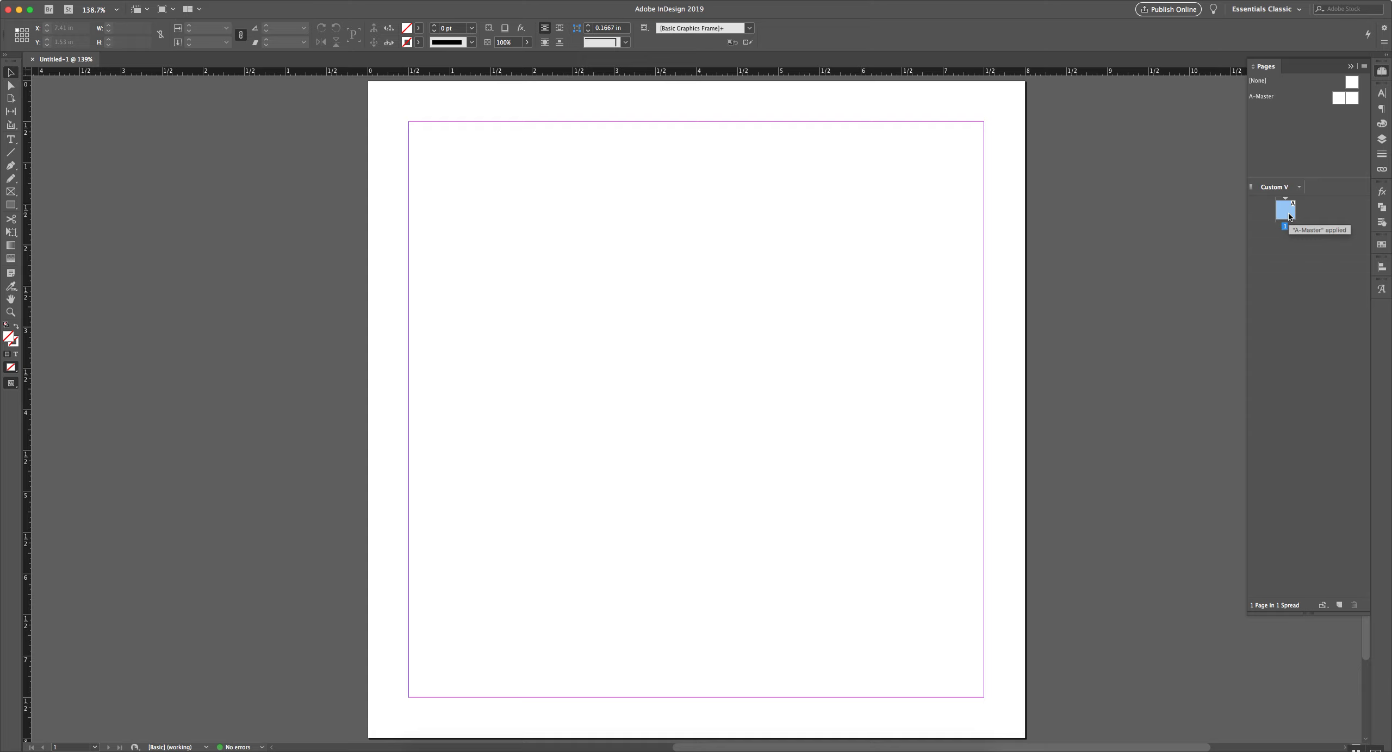
# Add four pages to the document after page 1.
pyautogui.click(1338, 606)
pyautogui.click(1338, 606)
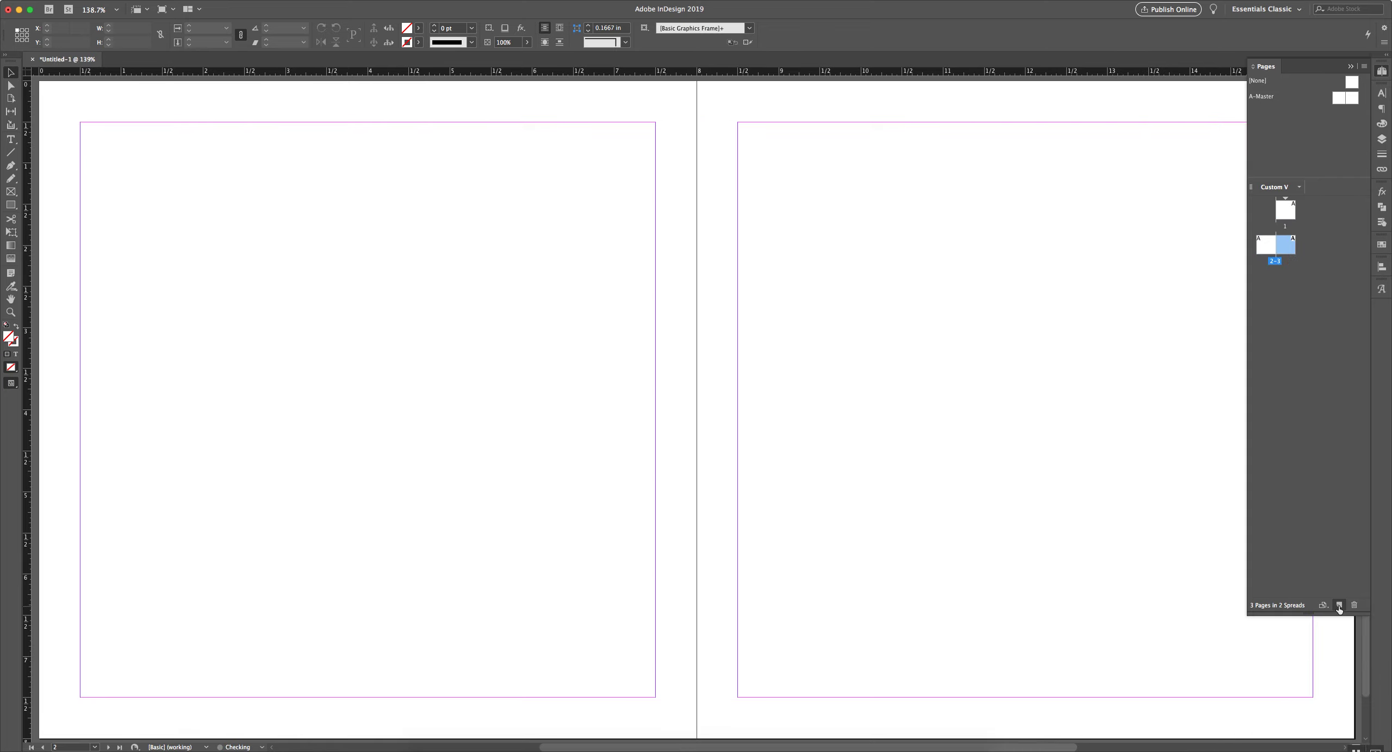
pyautogui.click(1338, 605)
pyautogui.click(1338, 605)
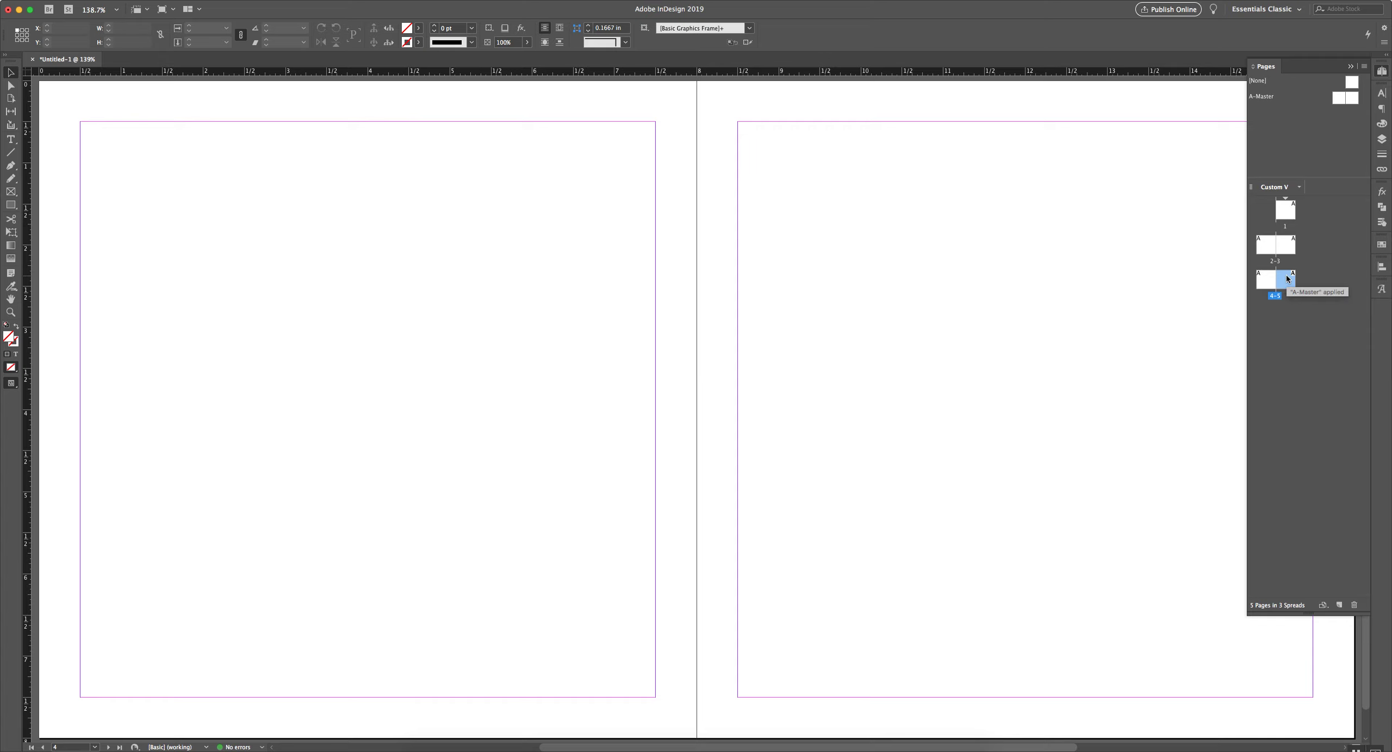
# Insert 20 pages after page 5 using A-Master.
pyautogui.click(1292, 329)
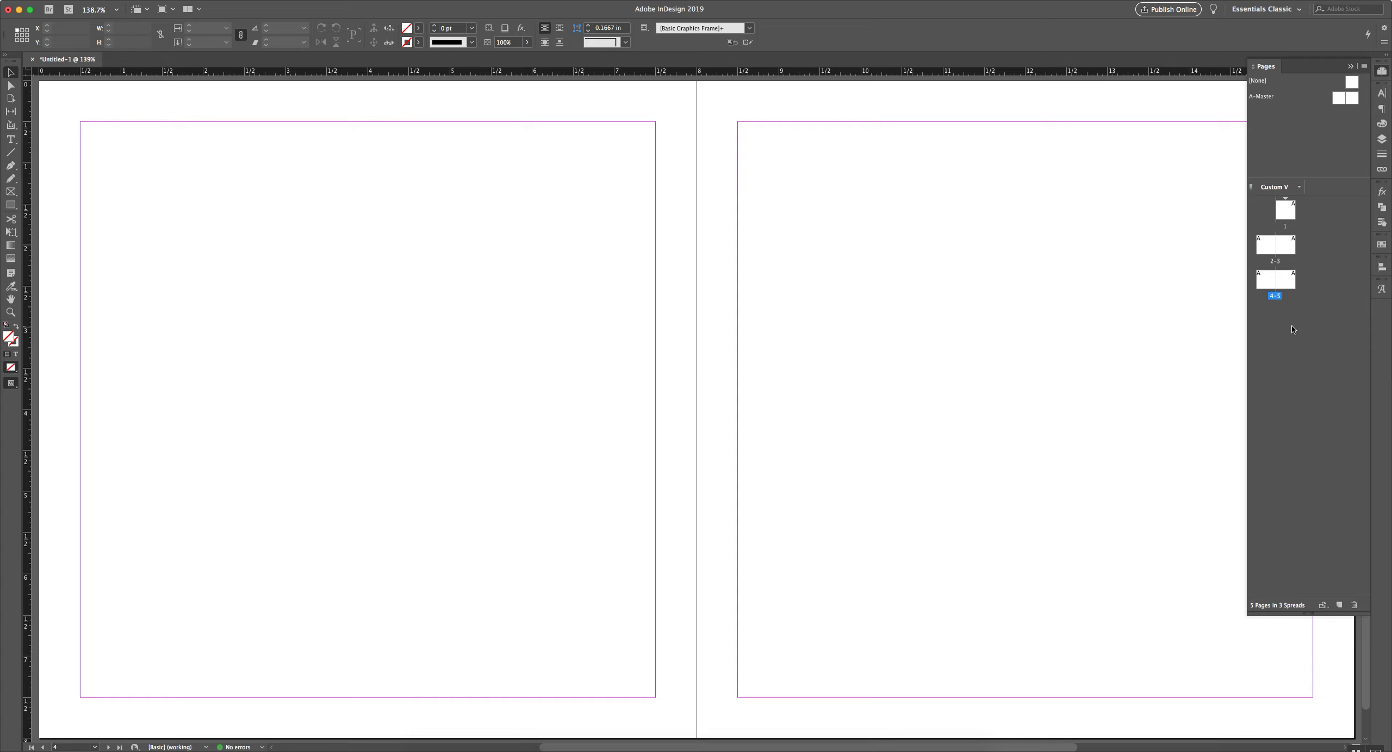
pyautogui.click(1290, 285)
pyautogui.rightClick(1291, 289)
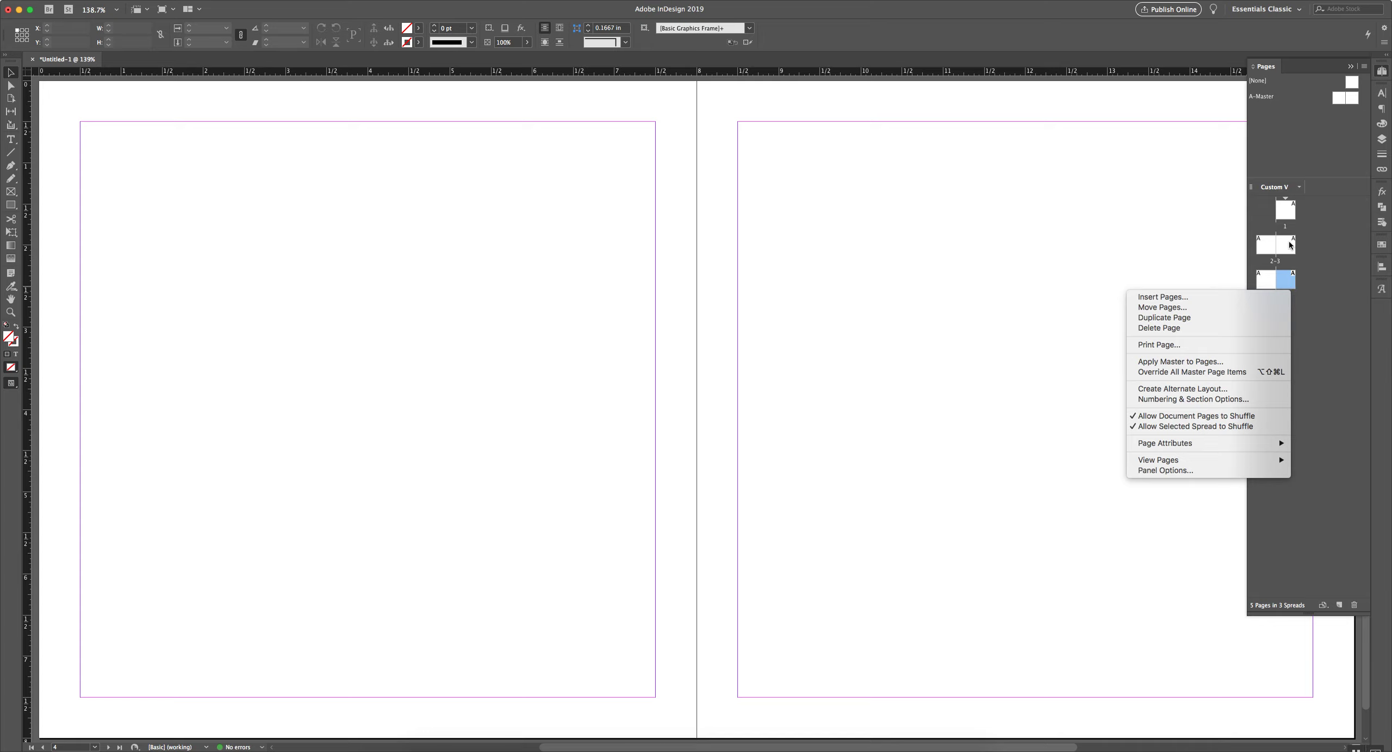
pyautogui.click(1236, 296)
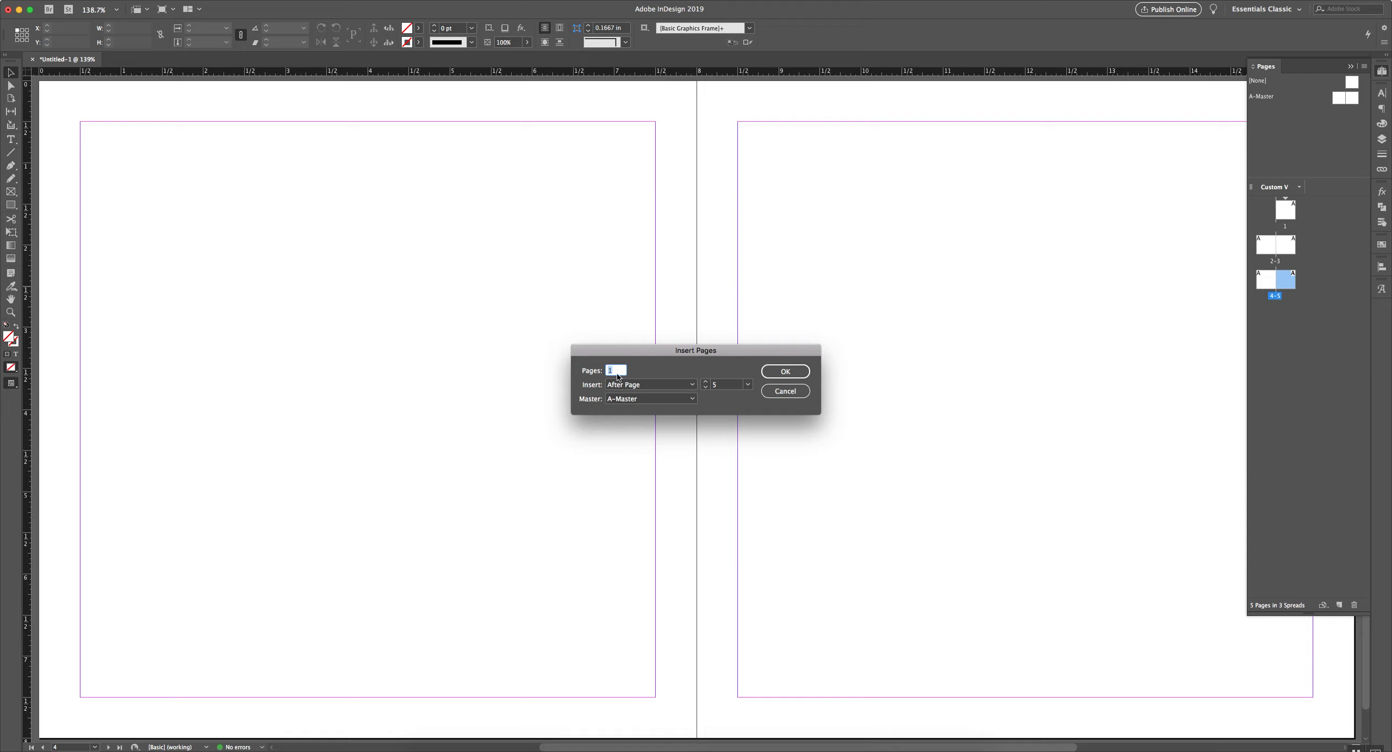
pyautogui.write('20')
pyautogui.click(641, 388)
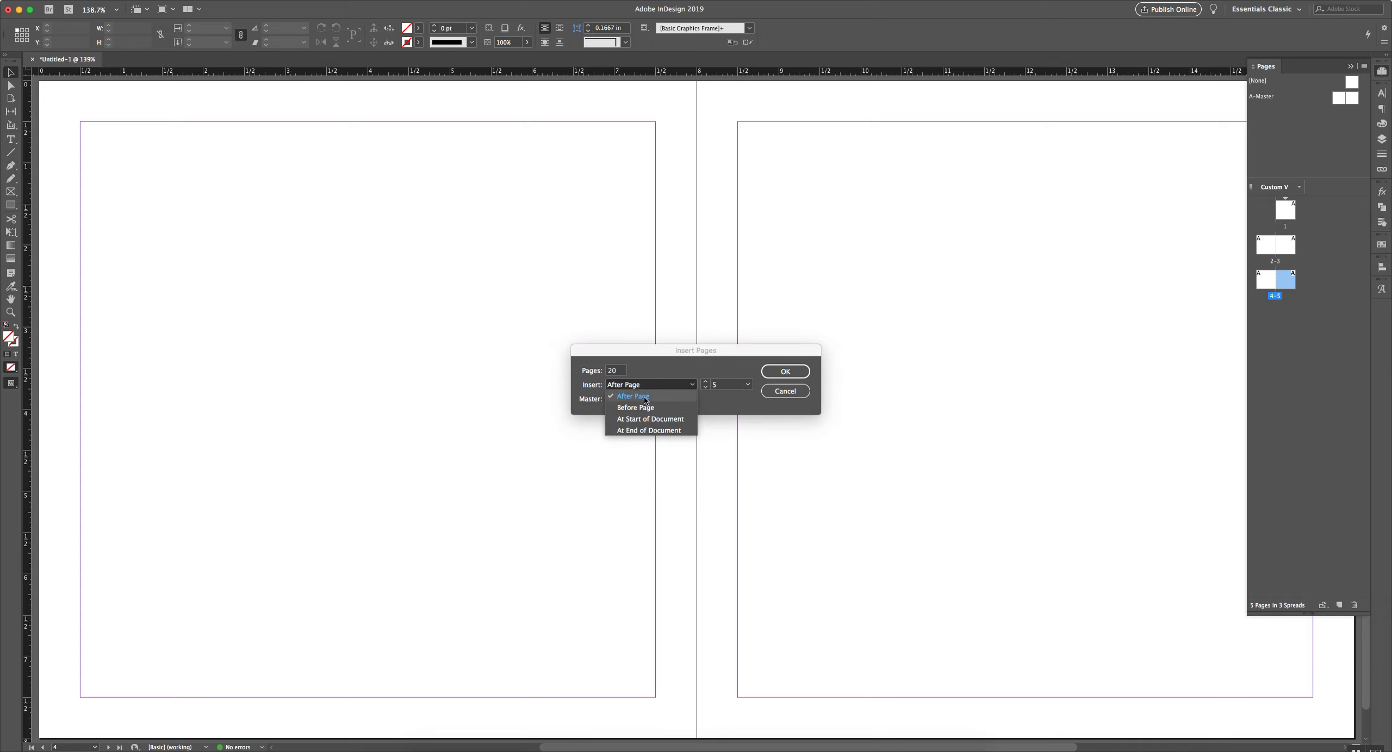
pyautogui.click(674, 396)
pyautogui.click(781, 374)
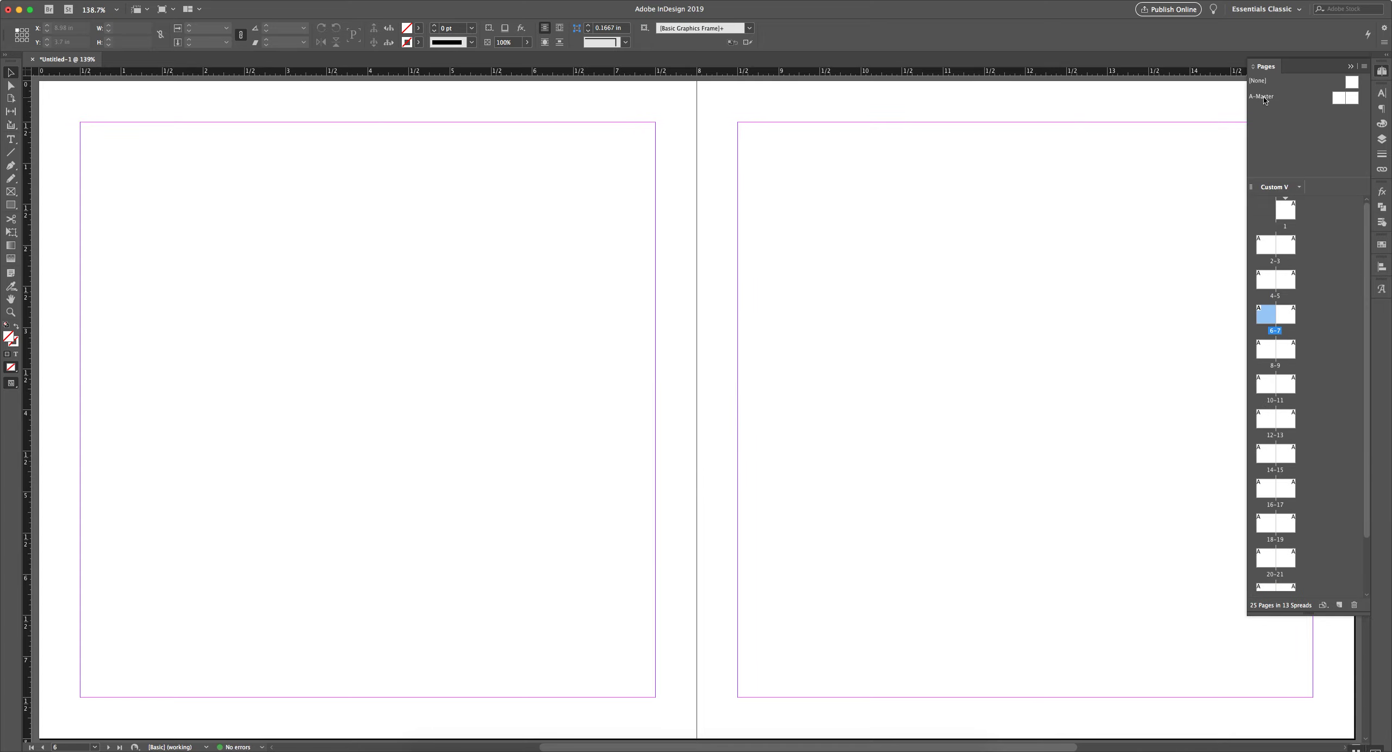
pyautogui.rightClick(1285, 216)
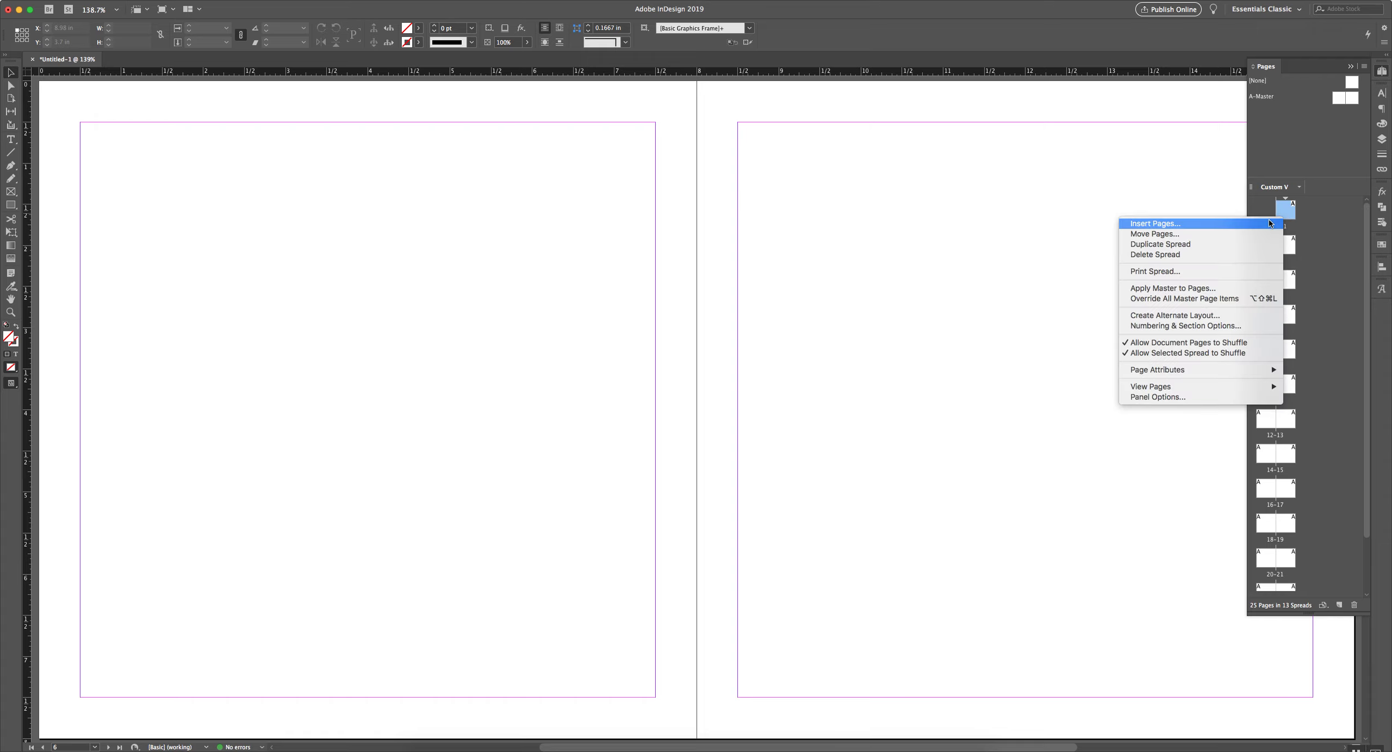
pyautogui.click(1264, 223)
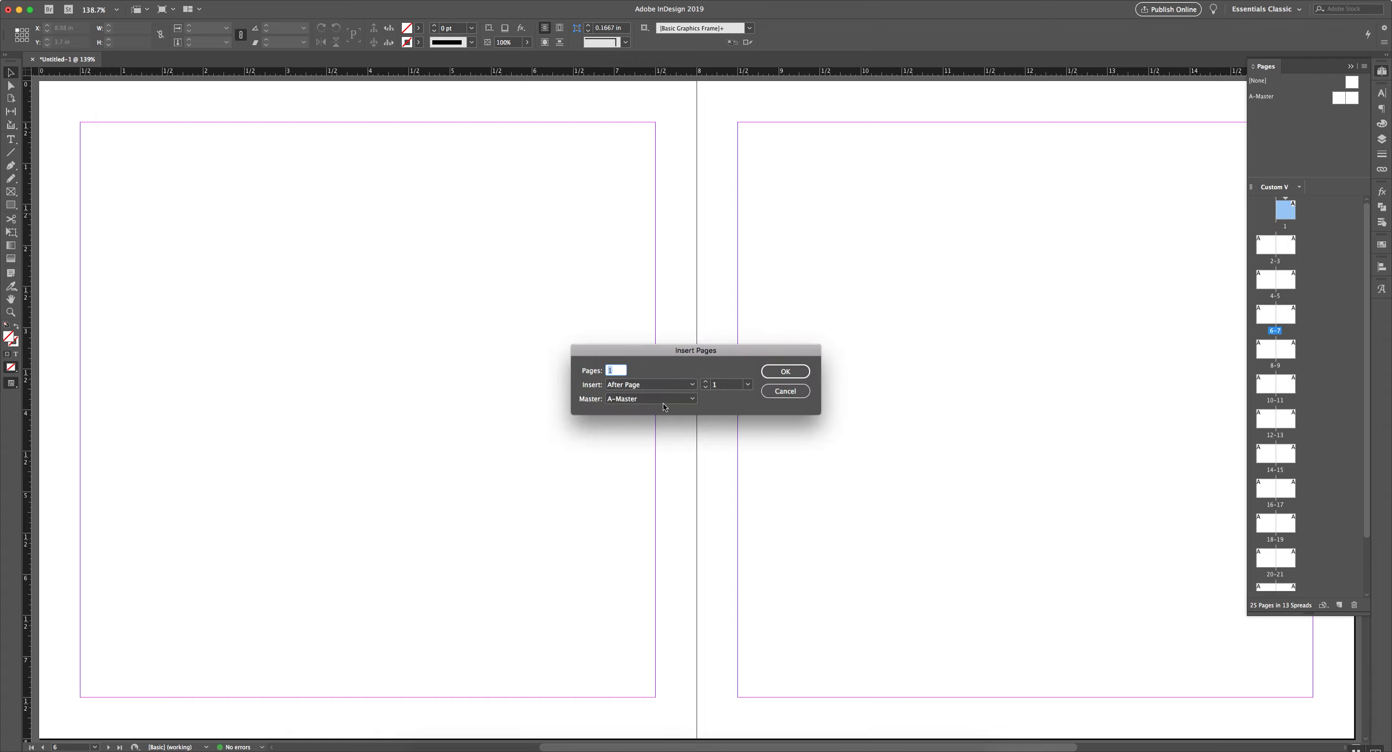
pyautogui.click(799, 392)
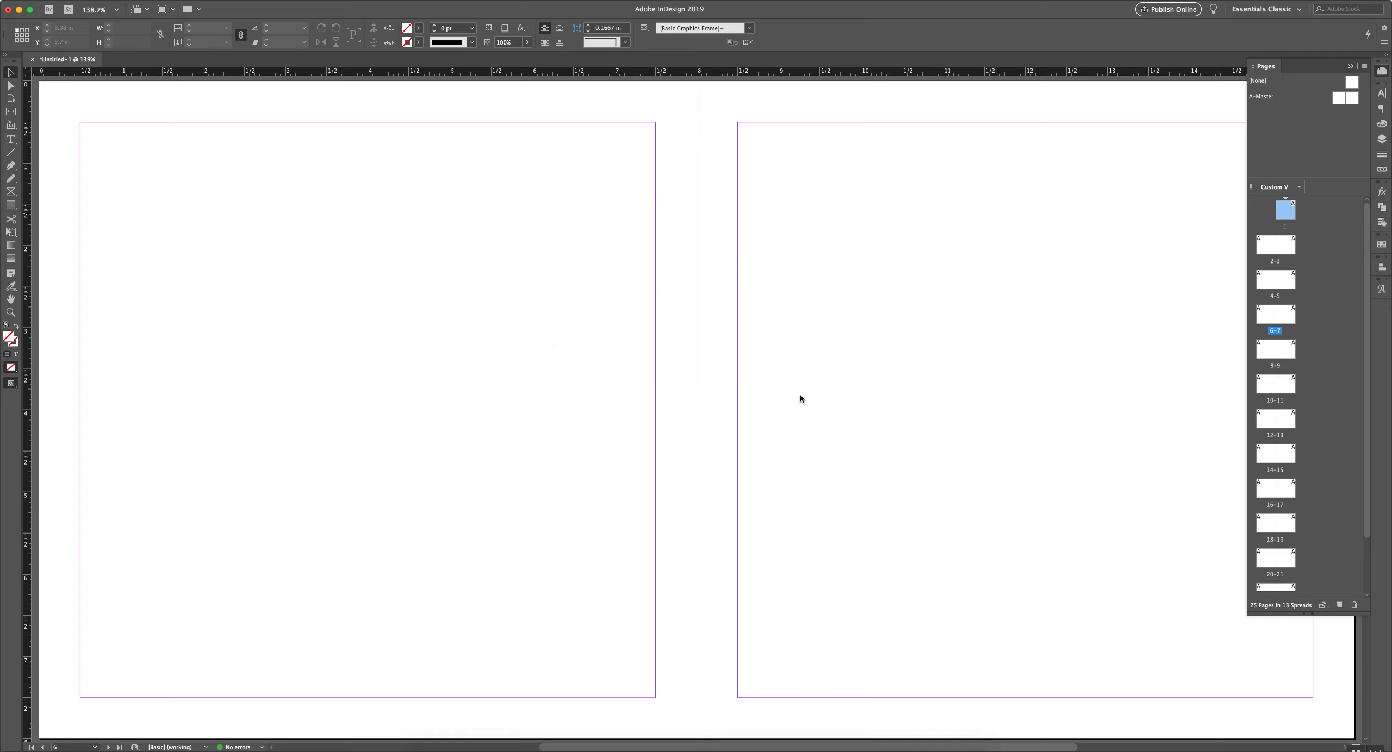
# Delete the document's last page, page 25.
pyautogui.press('super+minus')
pyautogui.press('super+minus')
pyautogui.press('super+minus')
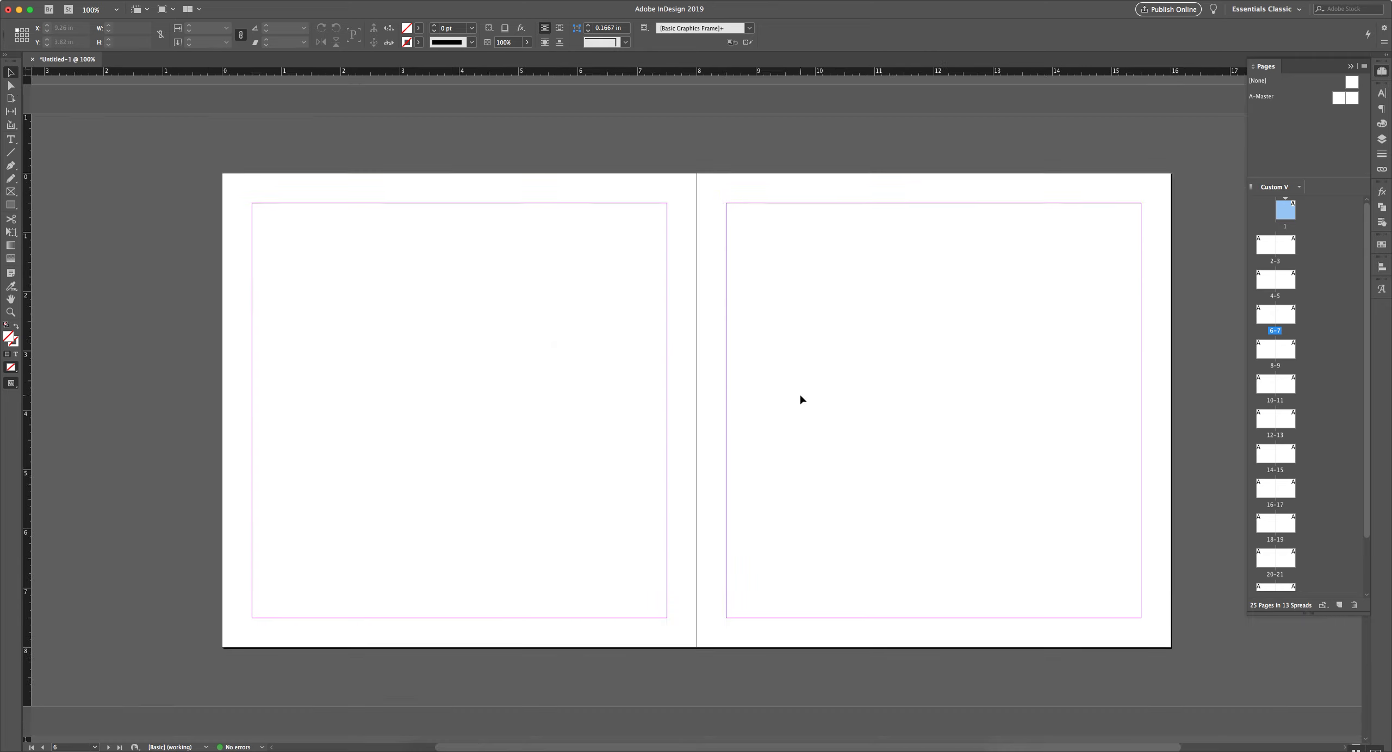
pyautogui.scroll(15, 855, 337)
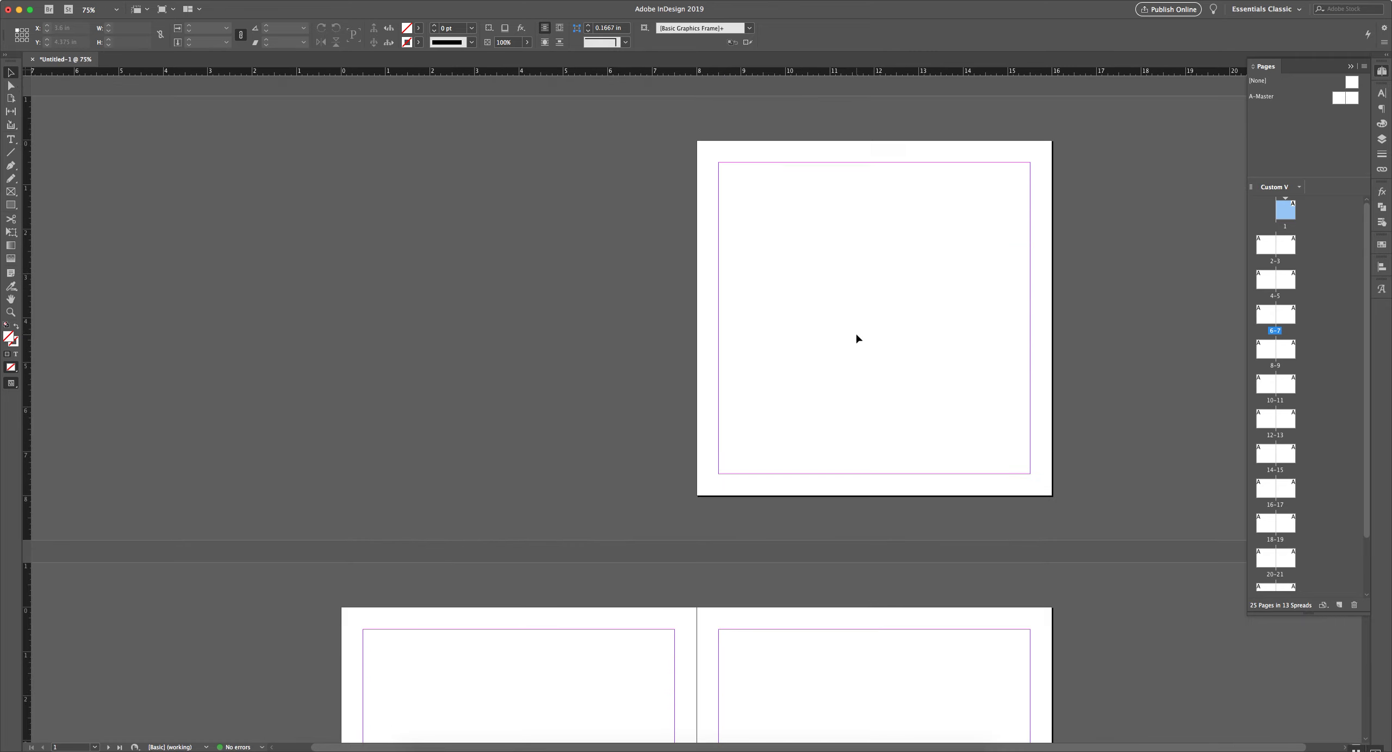
pyautogui.scroll(-15, 856, 338)
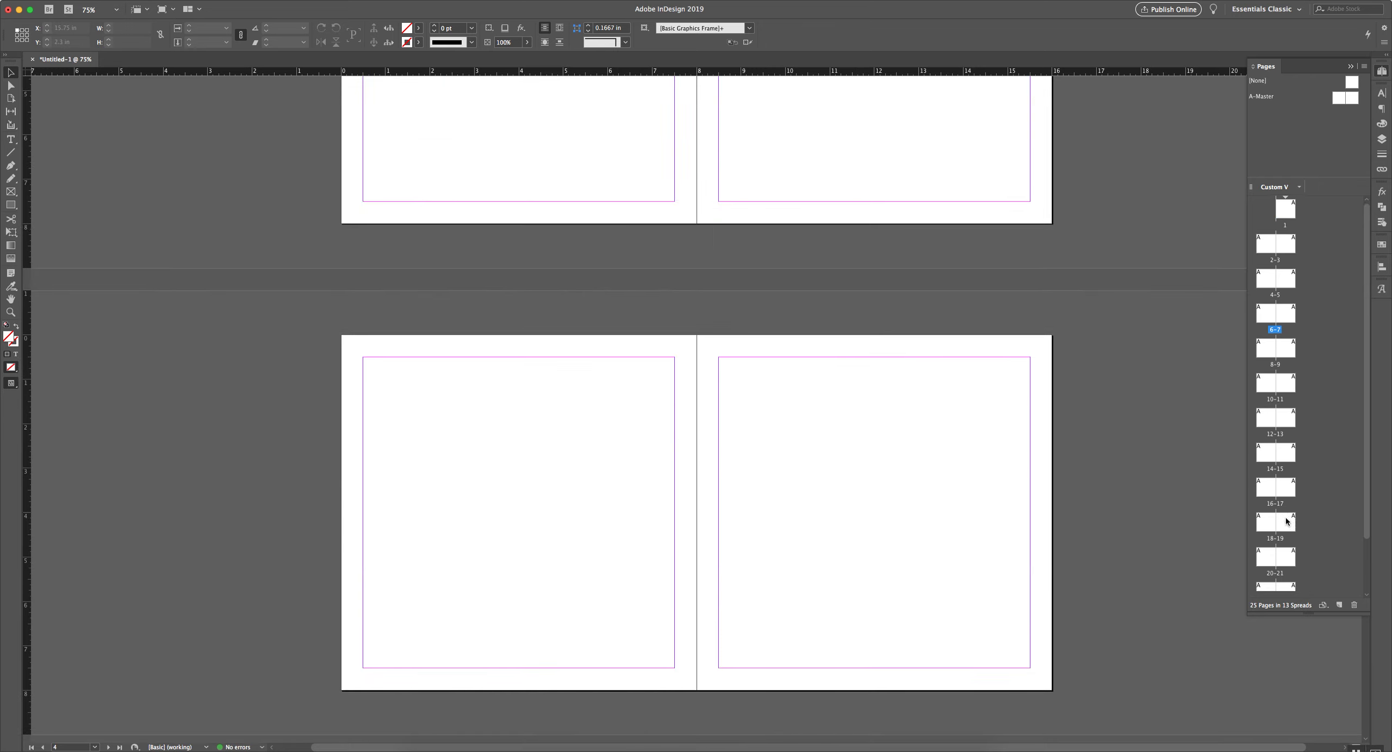
pyautogui.scroll(-3, 1283, 522)
pyautogui.click(1291, 577)
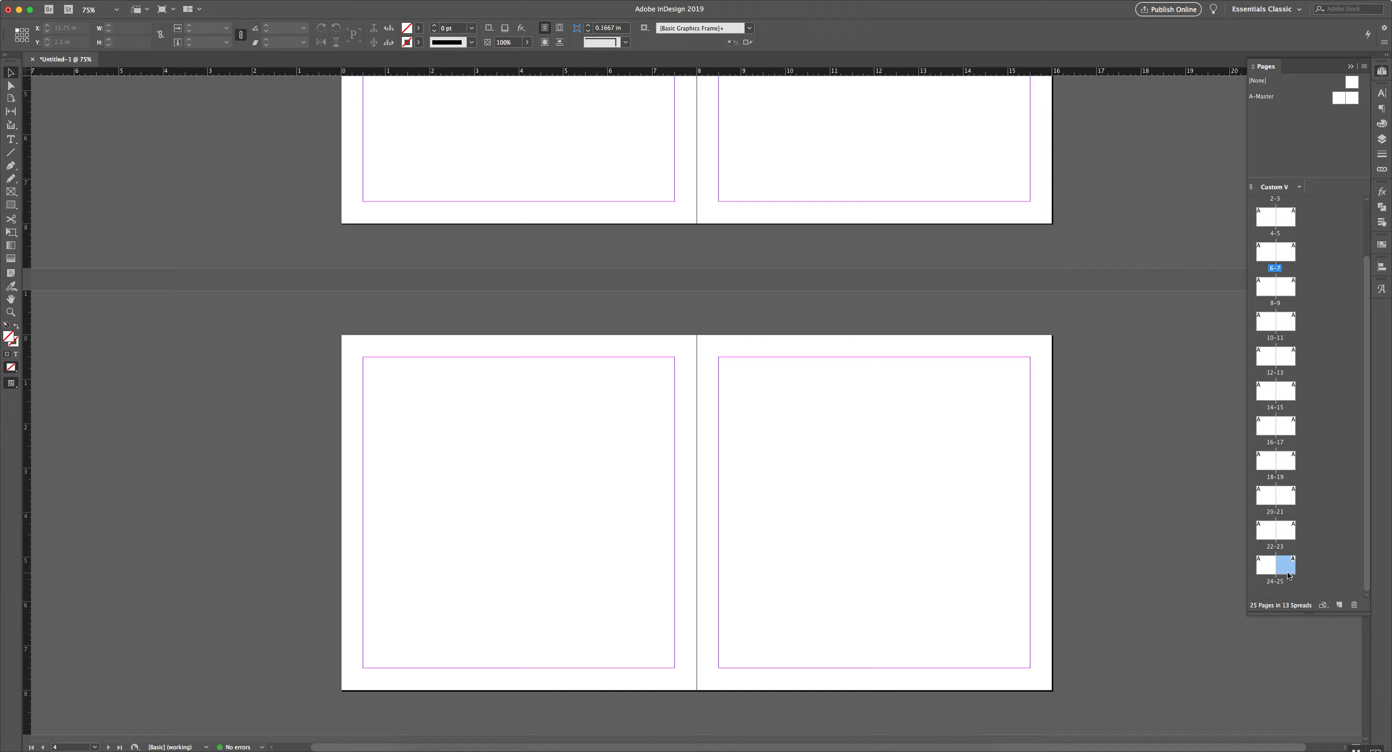
pyautogui.click(1355, 607)
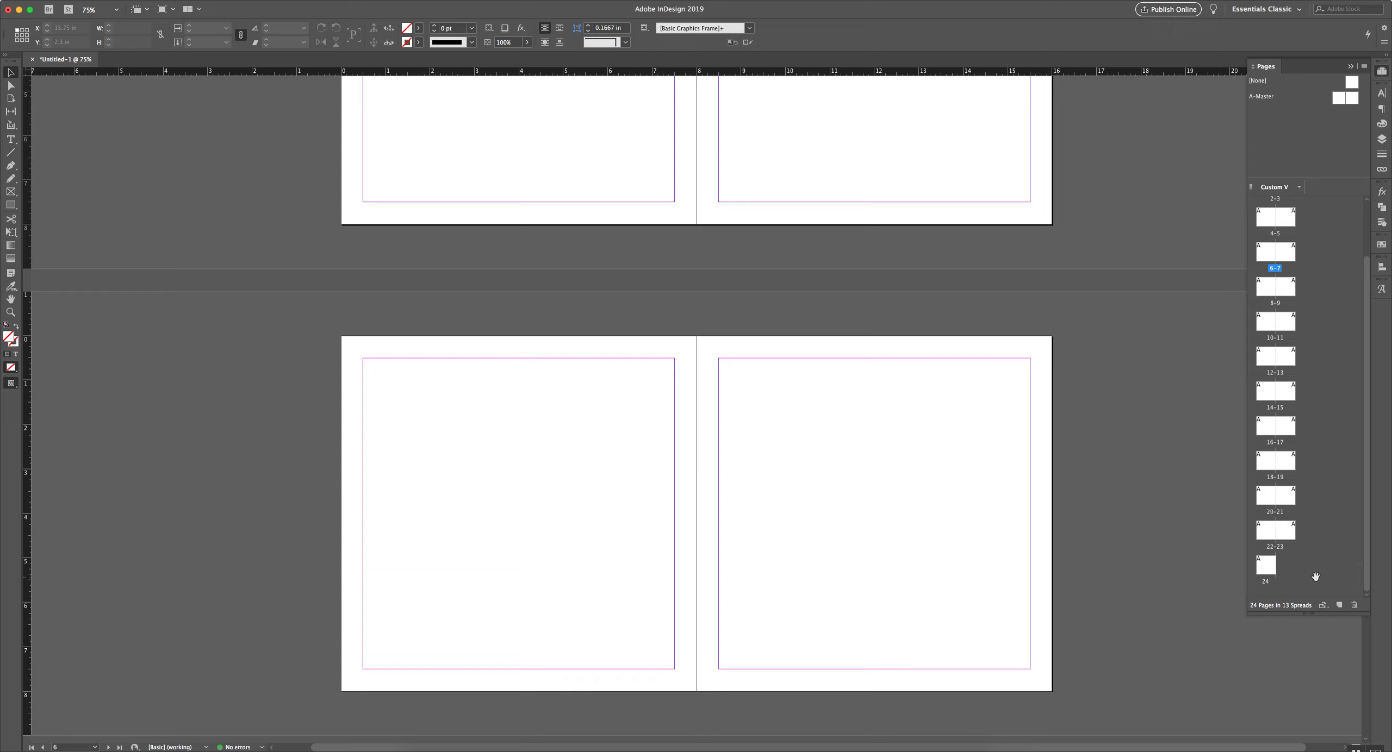
pyautogui.click(1270, 575)
pyautogui.keyDown('shift'); pyautogui.click(1289, 294); pyautogui.keyUp('shift')
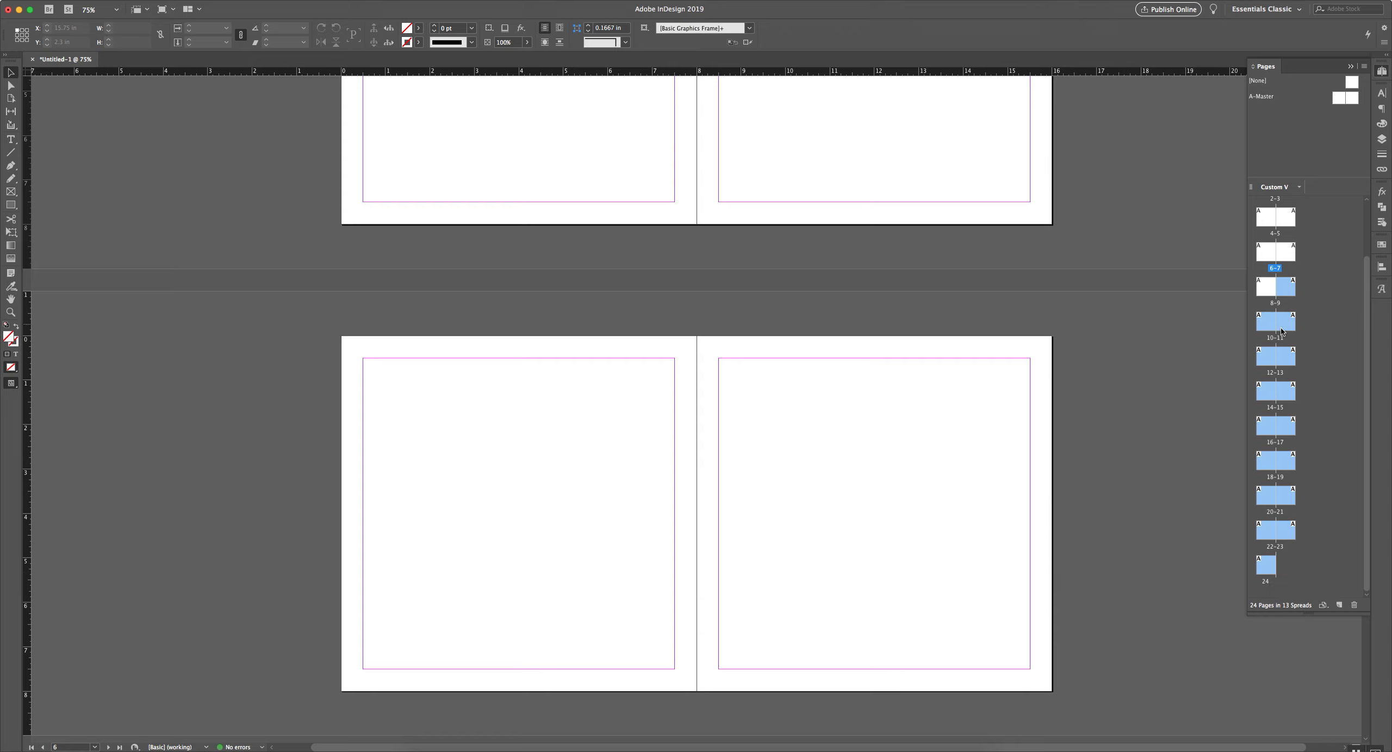
pyautogui.moveTo(1269, 414)
pyautogui.mouseDown()
pyautogui.moveTo(1265, 518)
pyautogui.moveTo(1304, 562)
pyautogui.mouseUp()
pyautogui.click(1304, 562)
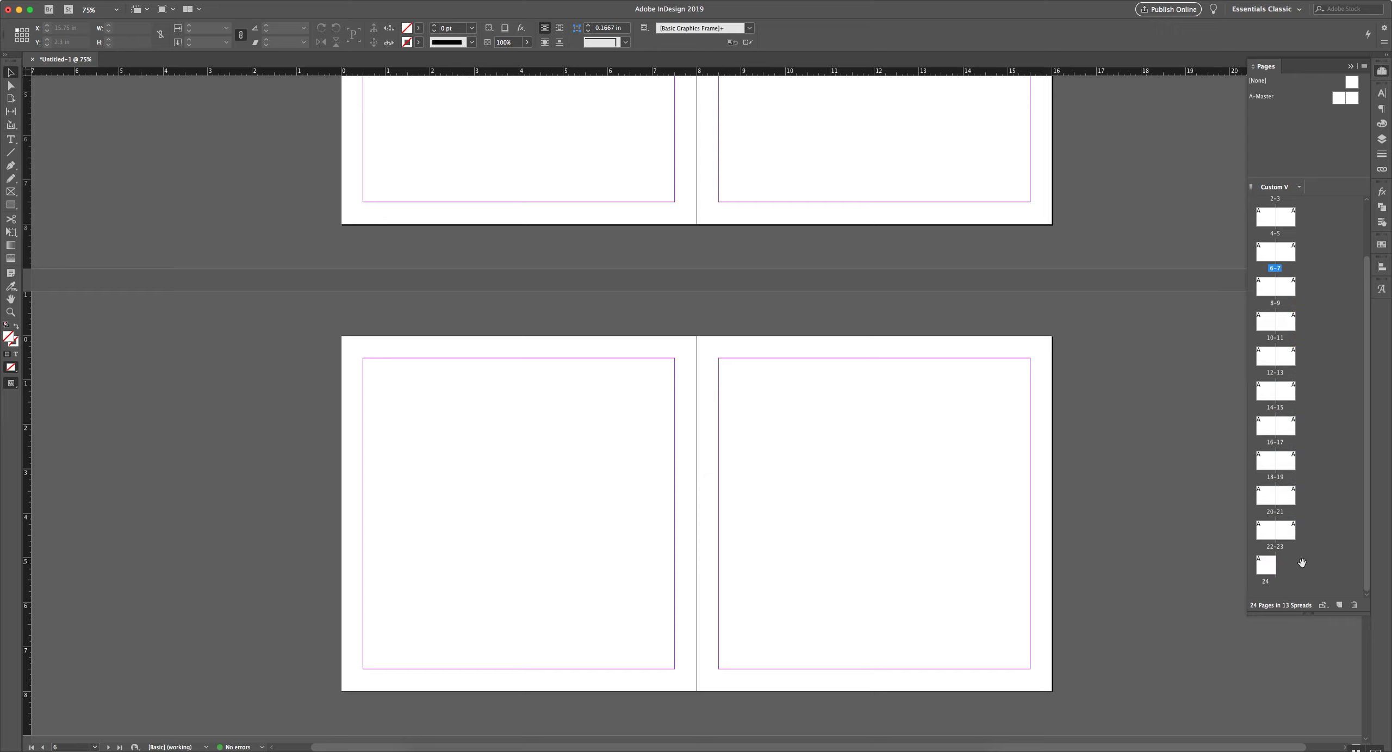
pyautogui.click(1266, 570)
pyautogui.keyDown('shift'); pyautogui.click(1292, 287); pyautogui.keyUp('shift')
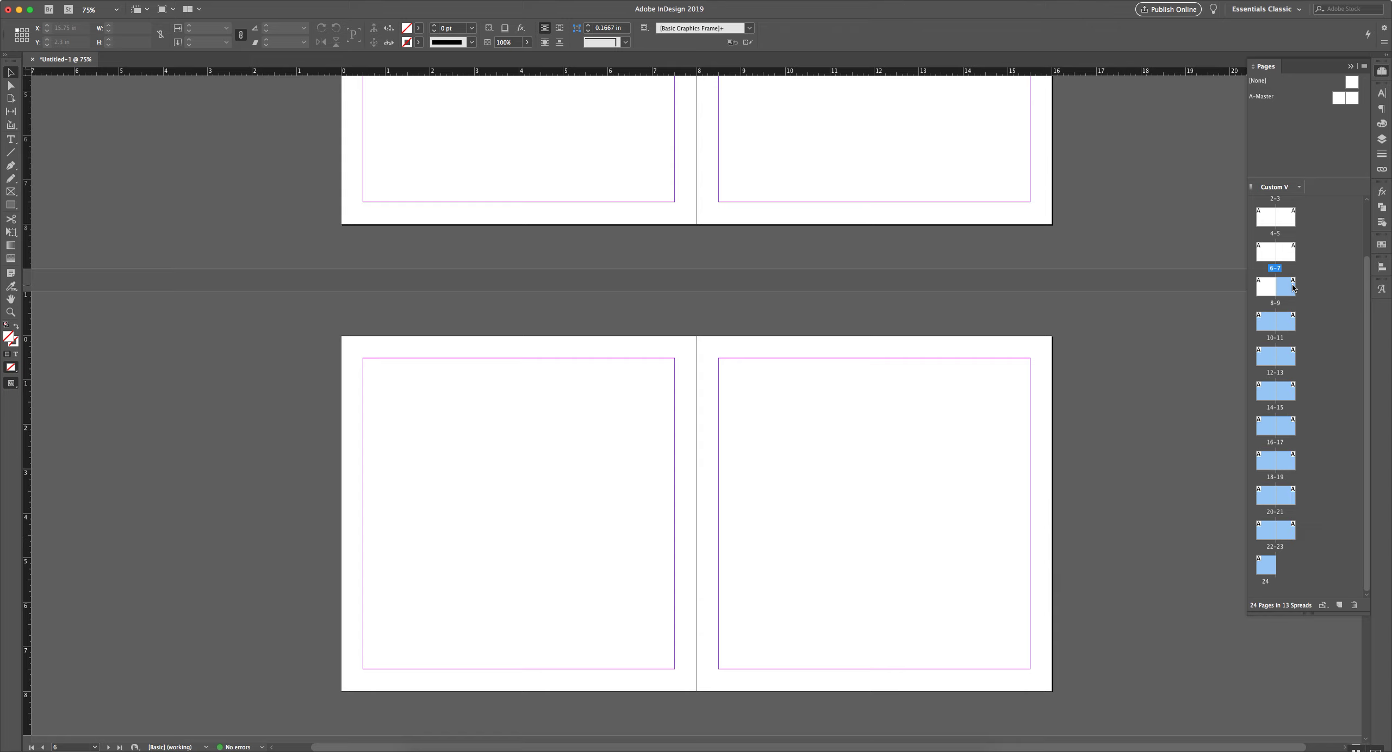
pyautogui.scroll(1, 1290, 266)
pyautogui.keyDown('shift'); pyautogui.click(1288, 251); pyautogui.keyUp('shift')
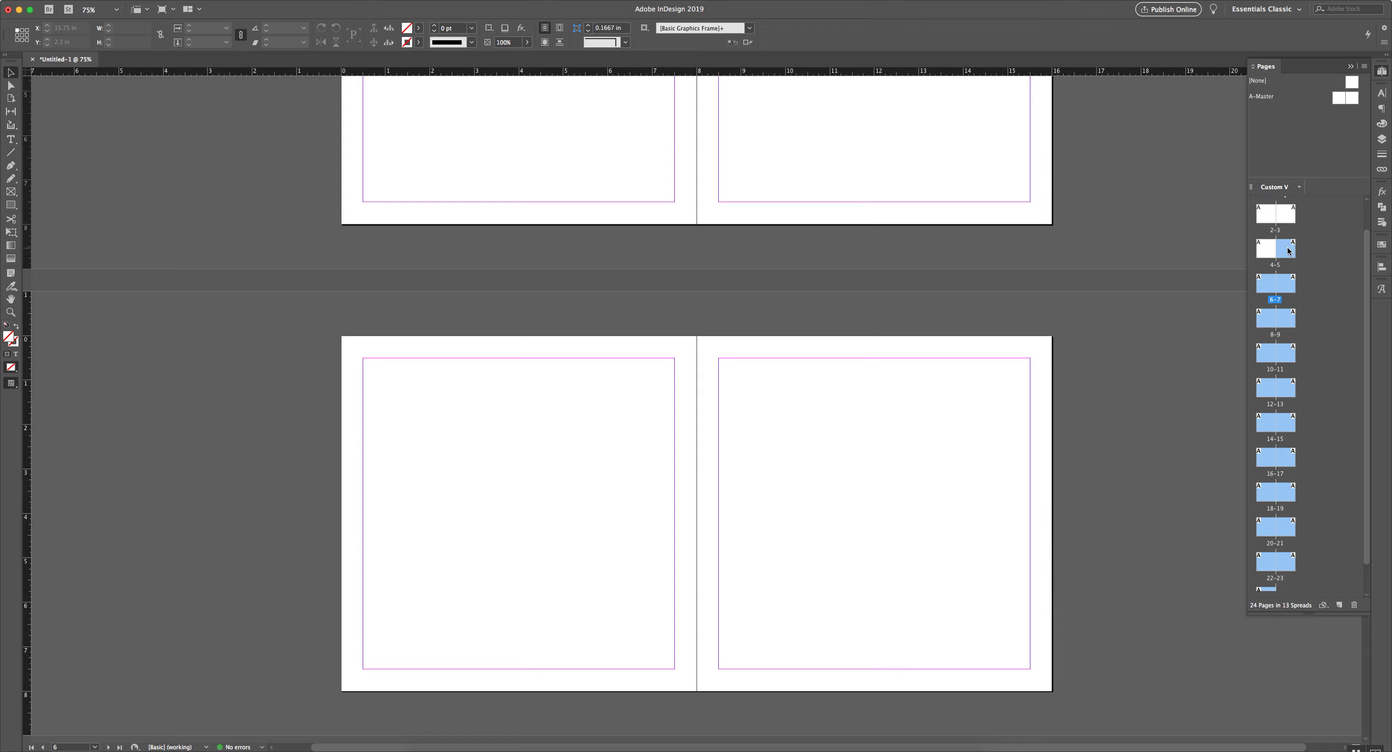
pyautogui.click(1307, 279)
# Select pages 6 through 24 as a continuous range and delete them.
pyautogui.click(1281, 287)
pyautogui.click(1267, 286)
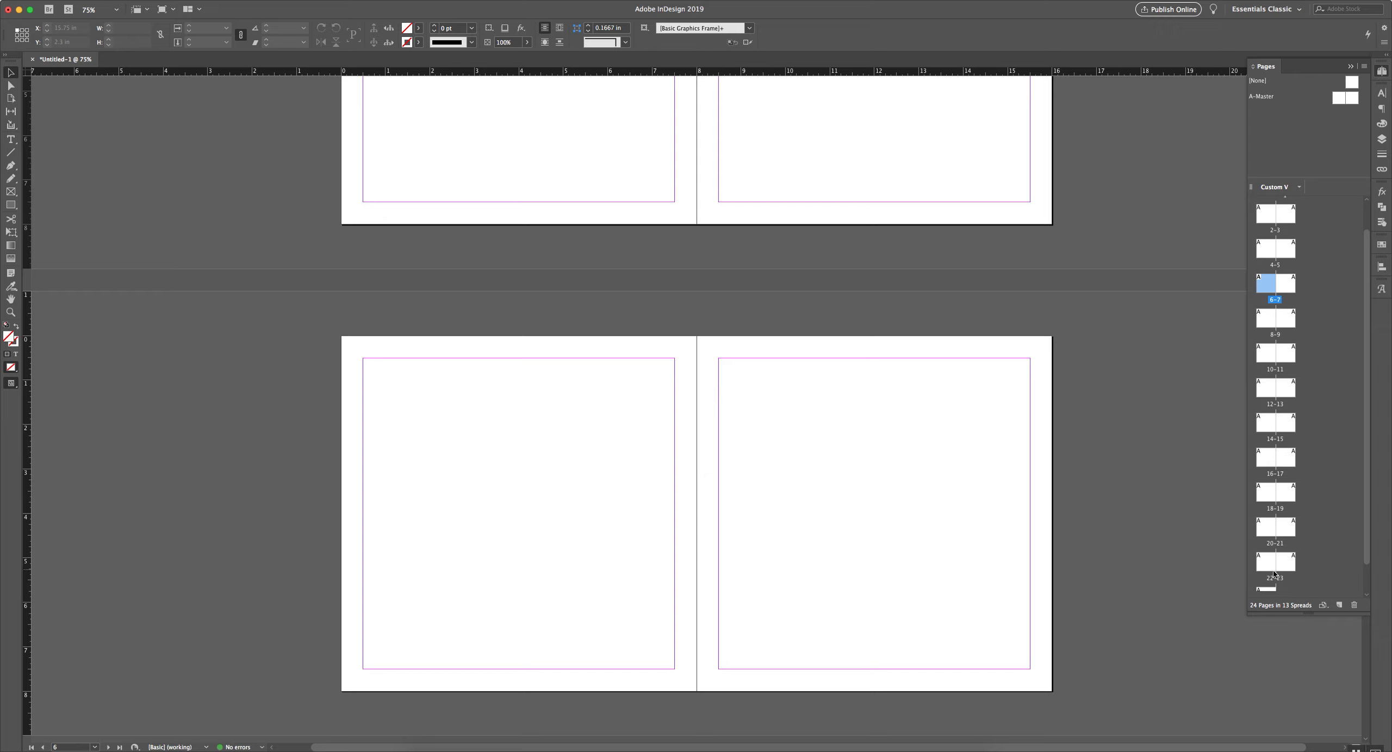
pyautogui.keyDown('shift'); pyautogui.click(1264, 591); pyautogui.keyUp('shift')
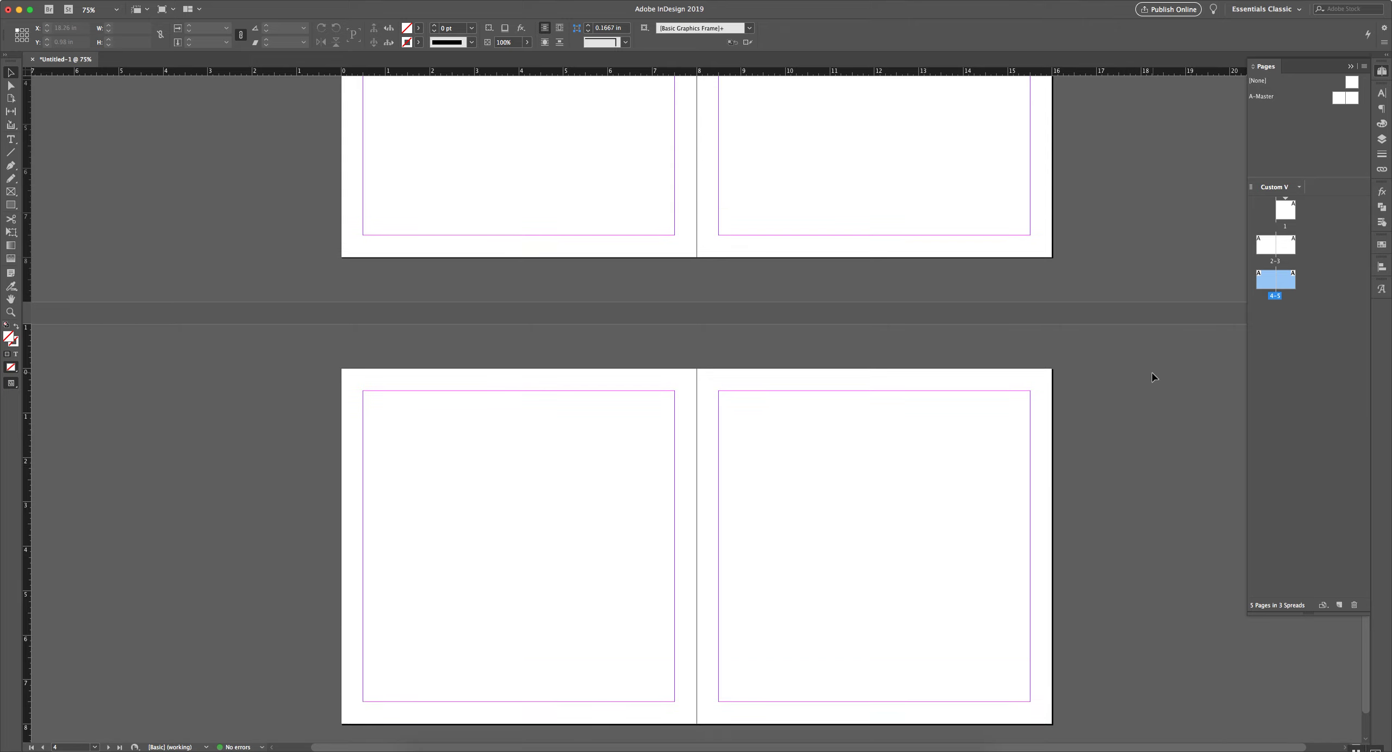
# Examine how the single first page and the facing spreads 2-3 and 4-5 are laid out in the document.
pyautogui.scroll(10, 1153, 375)
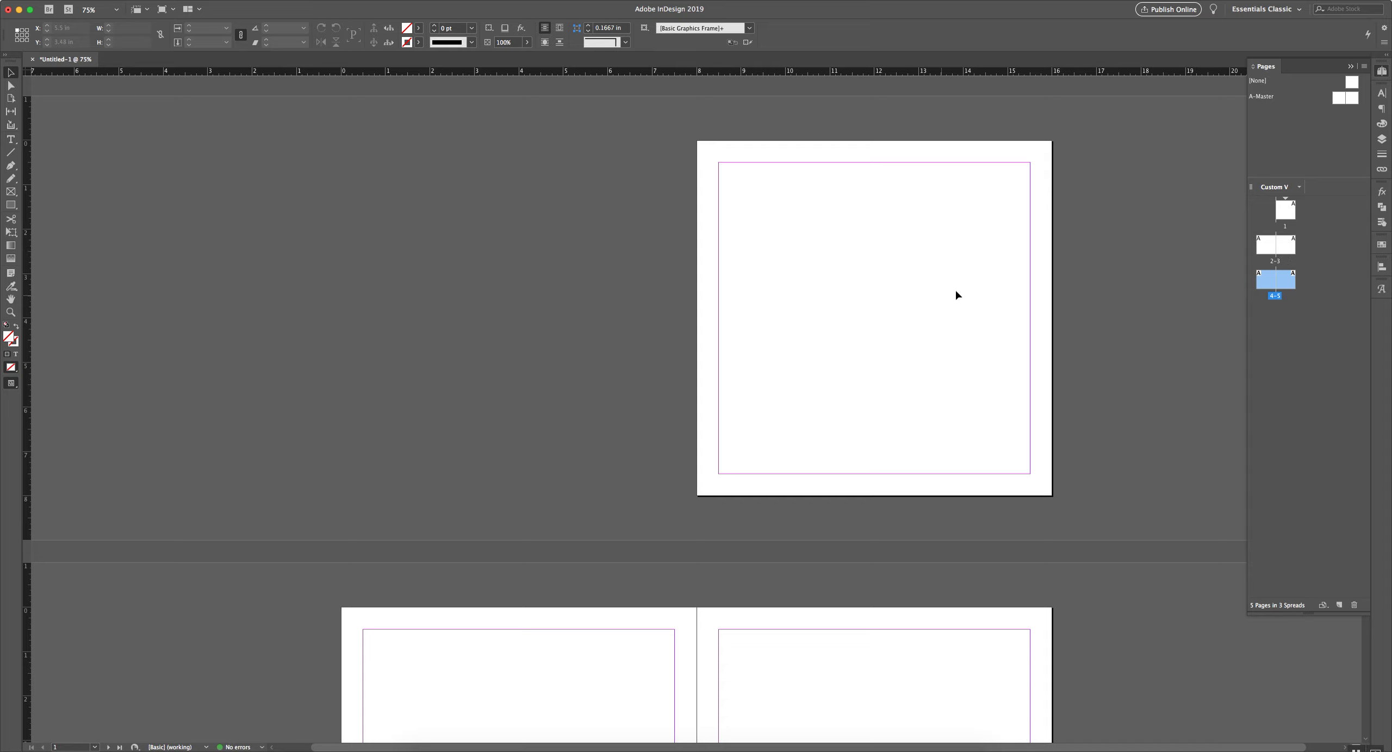
pyautogui.scroll(-10, 944, 298)
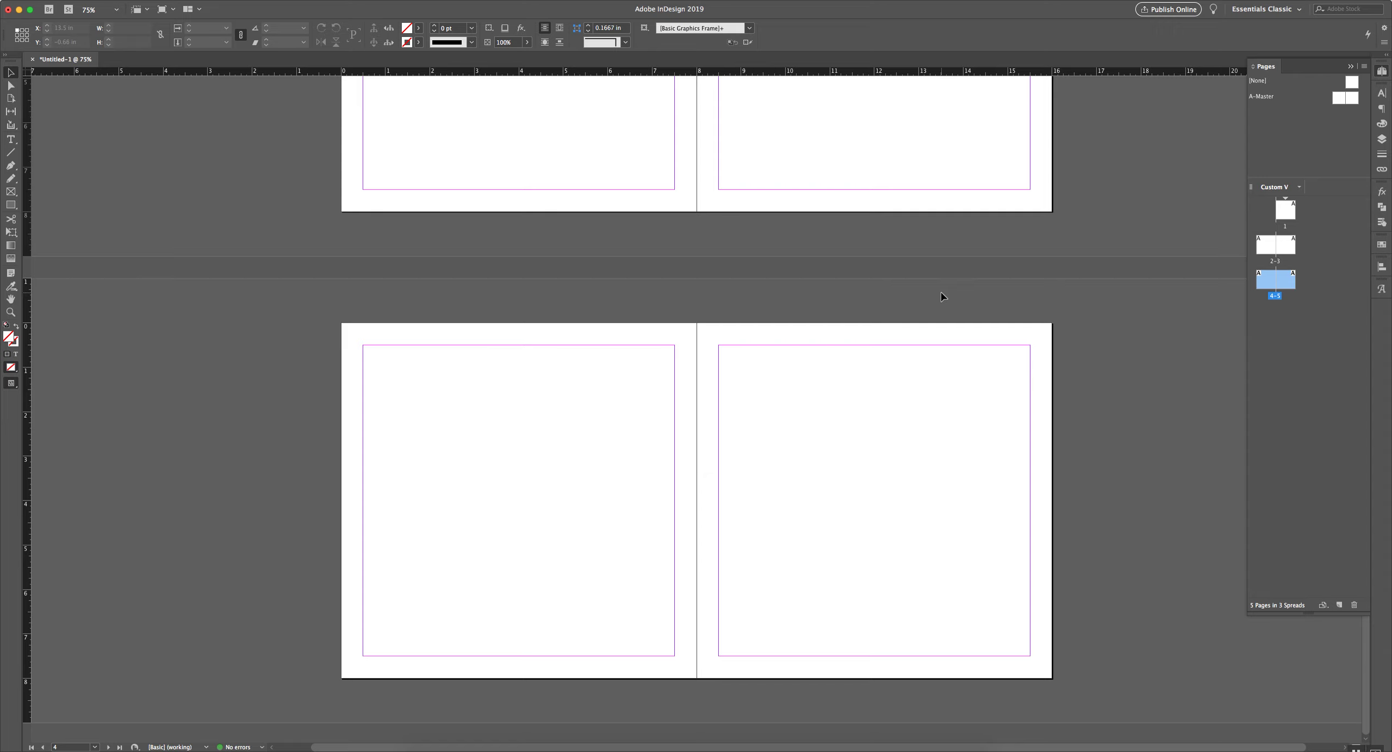
pyautogui.scroll(10, 943, 297)
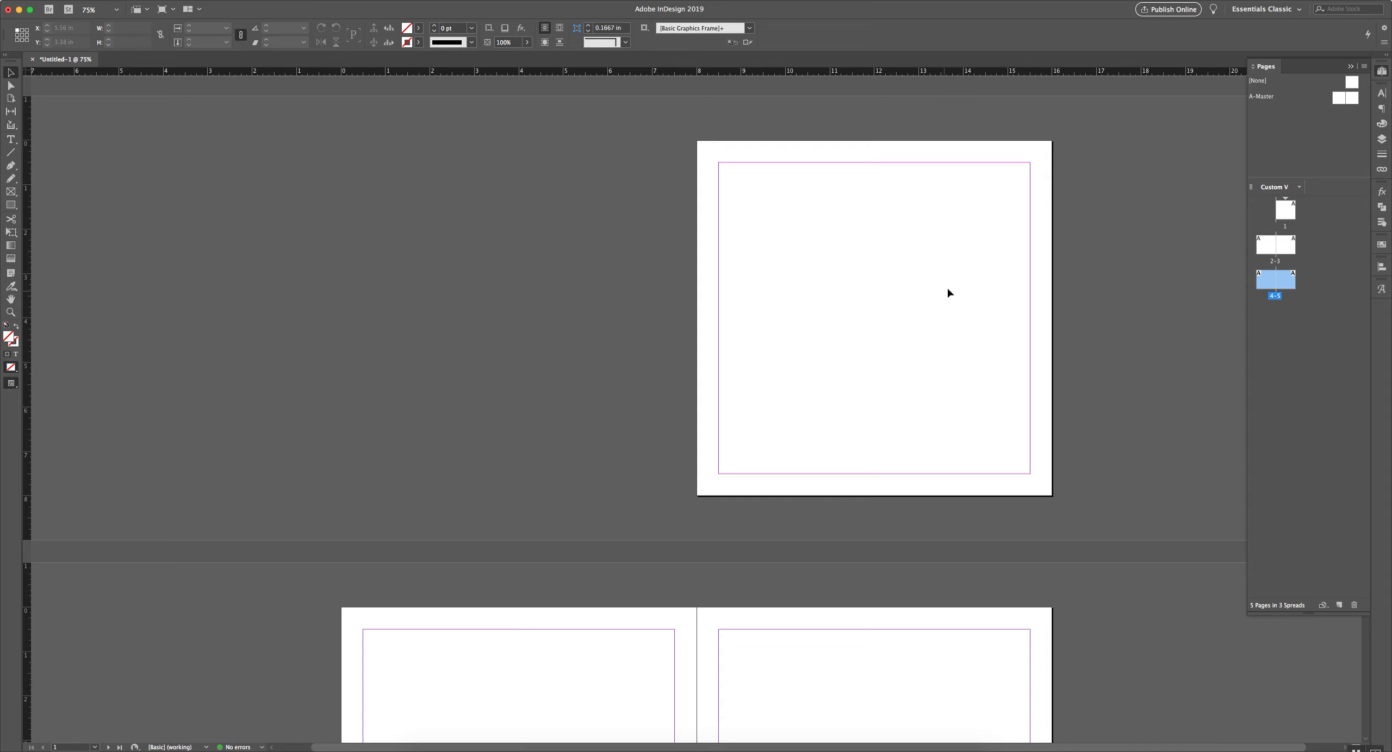
pyautogui.scroll(-3, 879, 283)
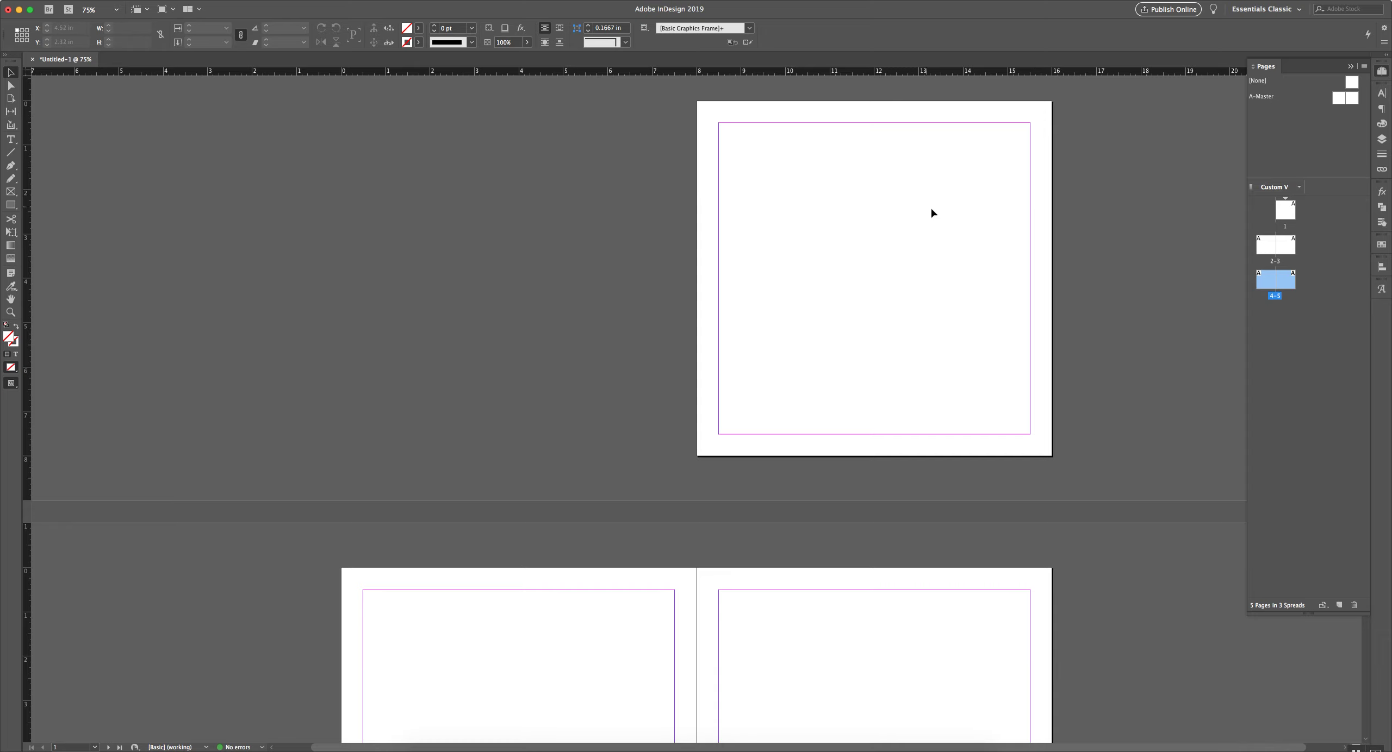
pyautogui.scroll(-10, 587, 233)
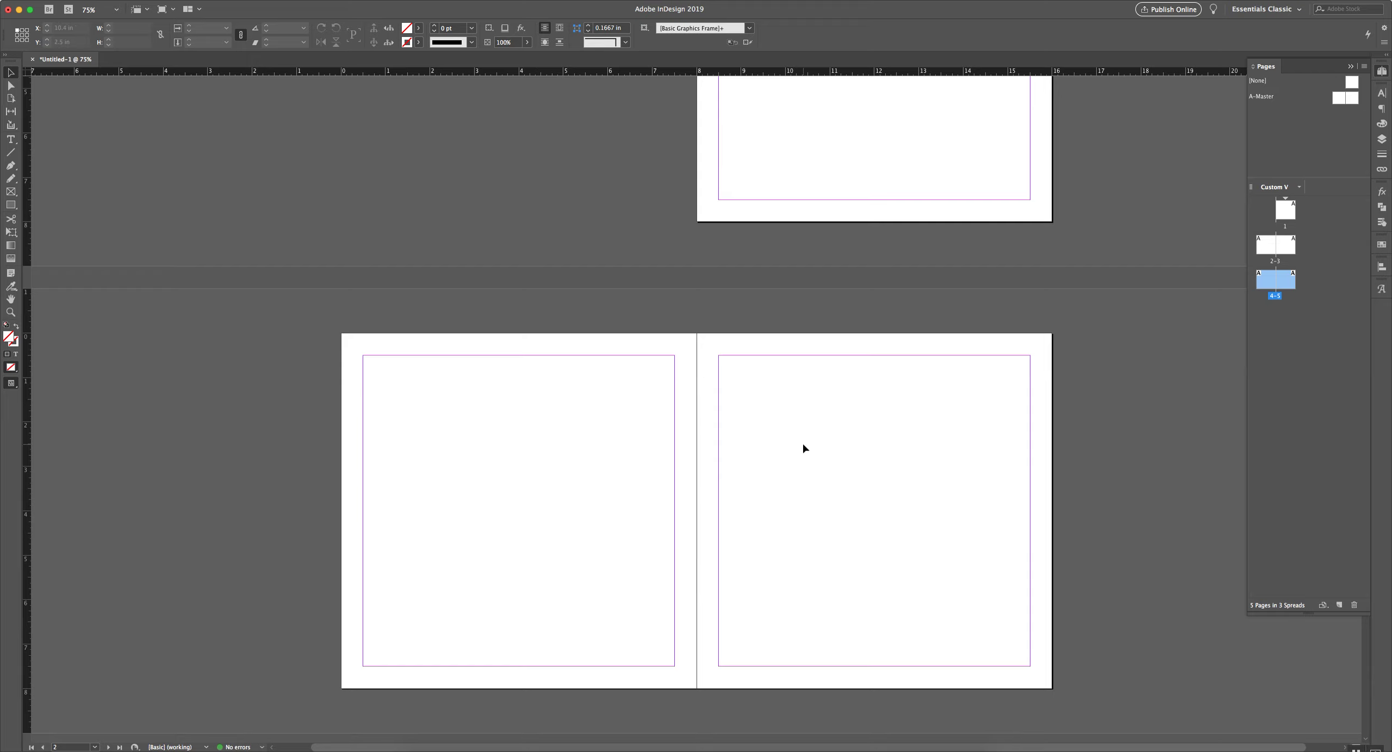
pyautogui.scroll(-15, 805, 448)
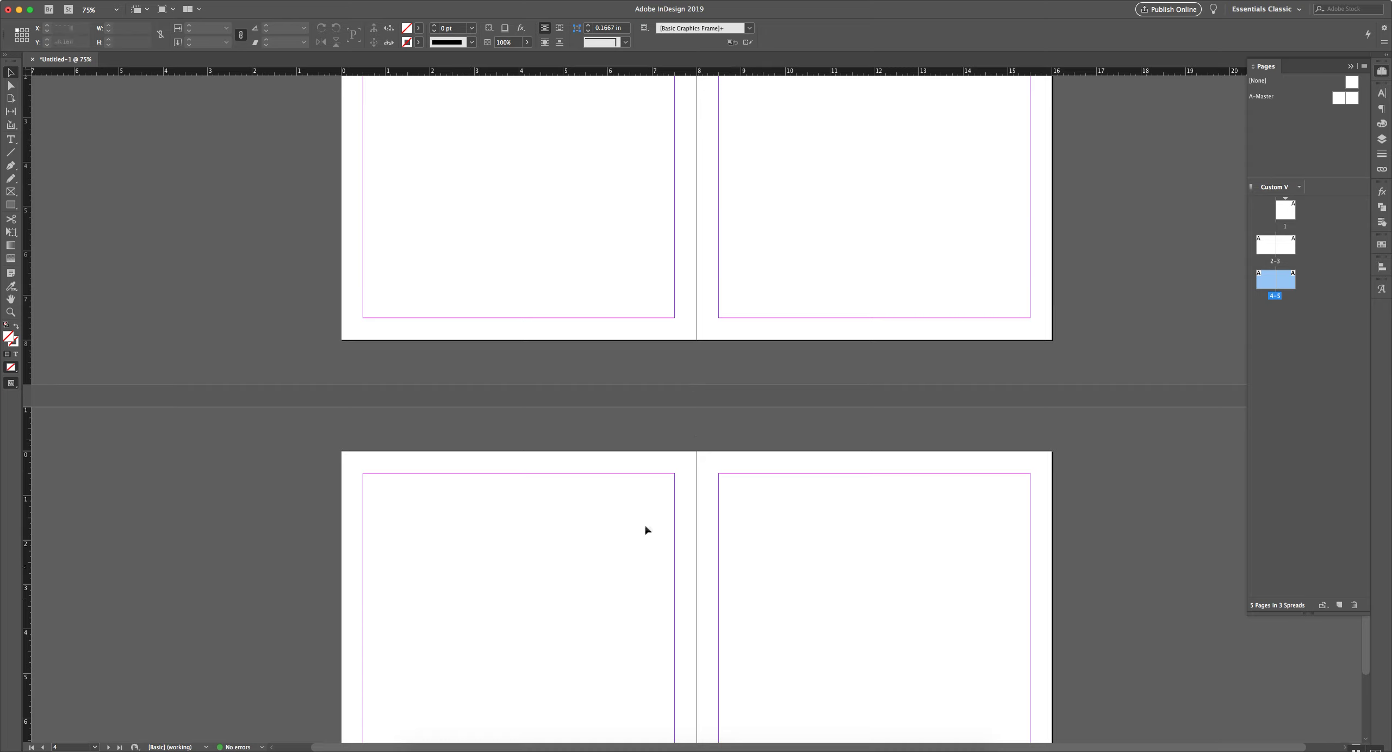
pyautogui.scroll(-4, 630, 477)
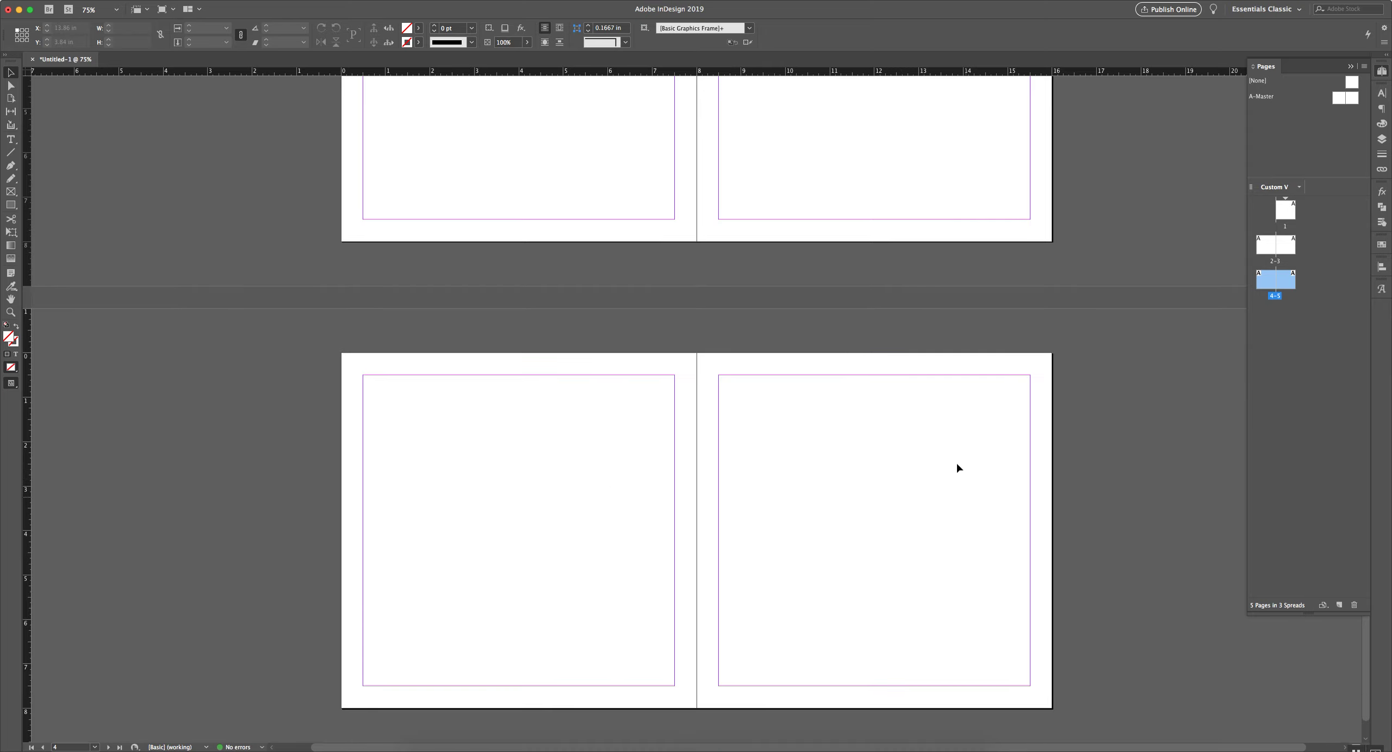
pyautogui.scroll(-1, 749, 469)
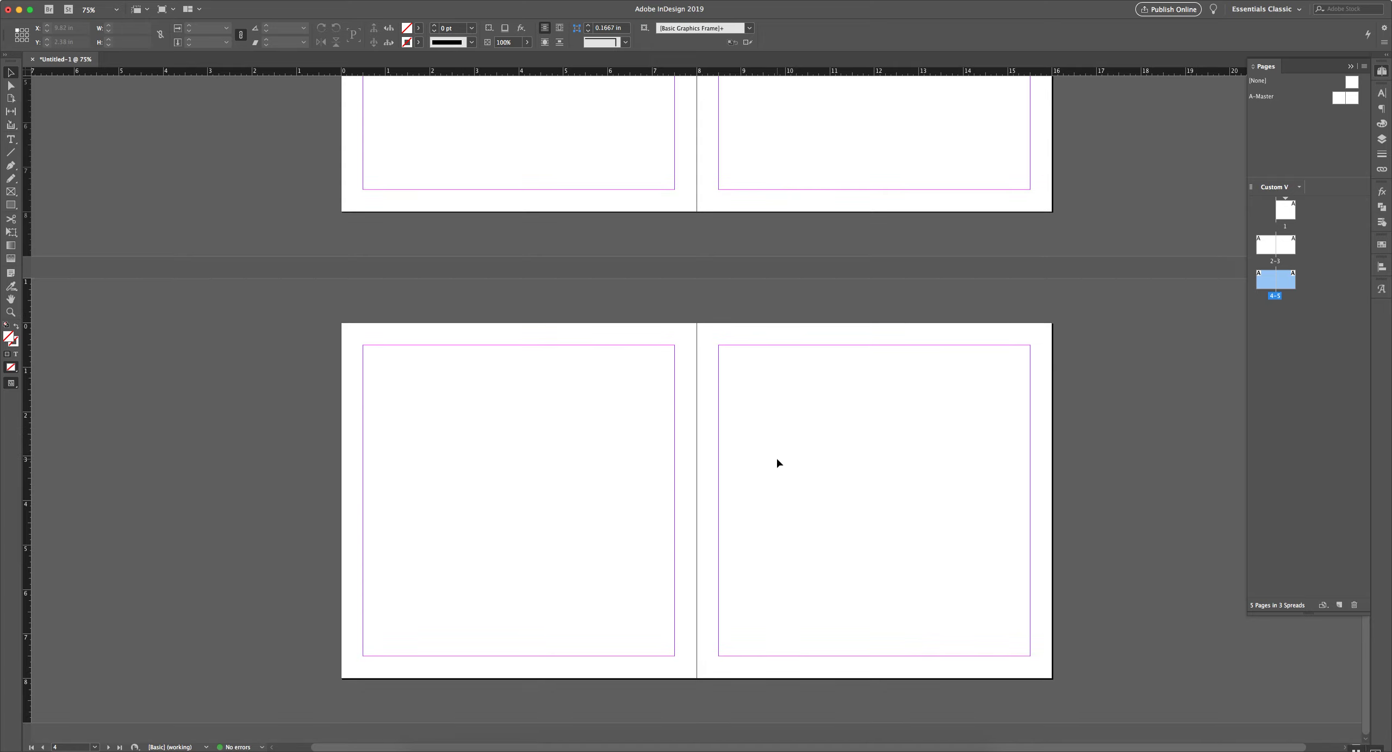
pyautogui.scroll(20, 778, 463)
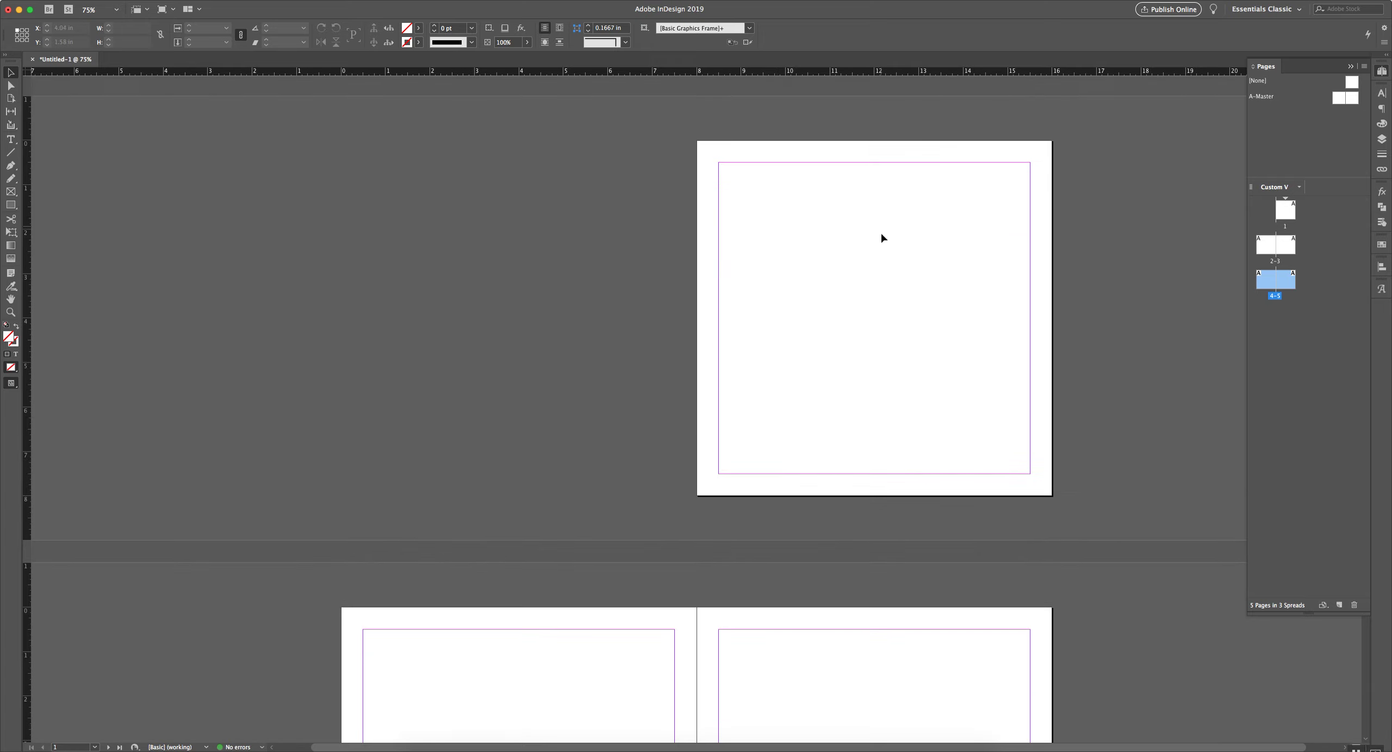
pyautogui.scroll(-6, 822, 378)
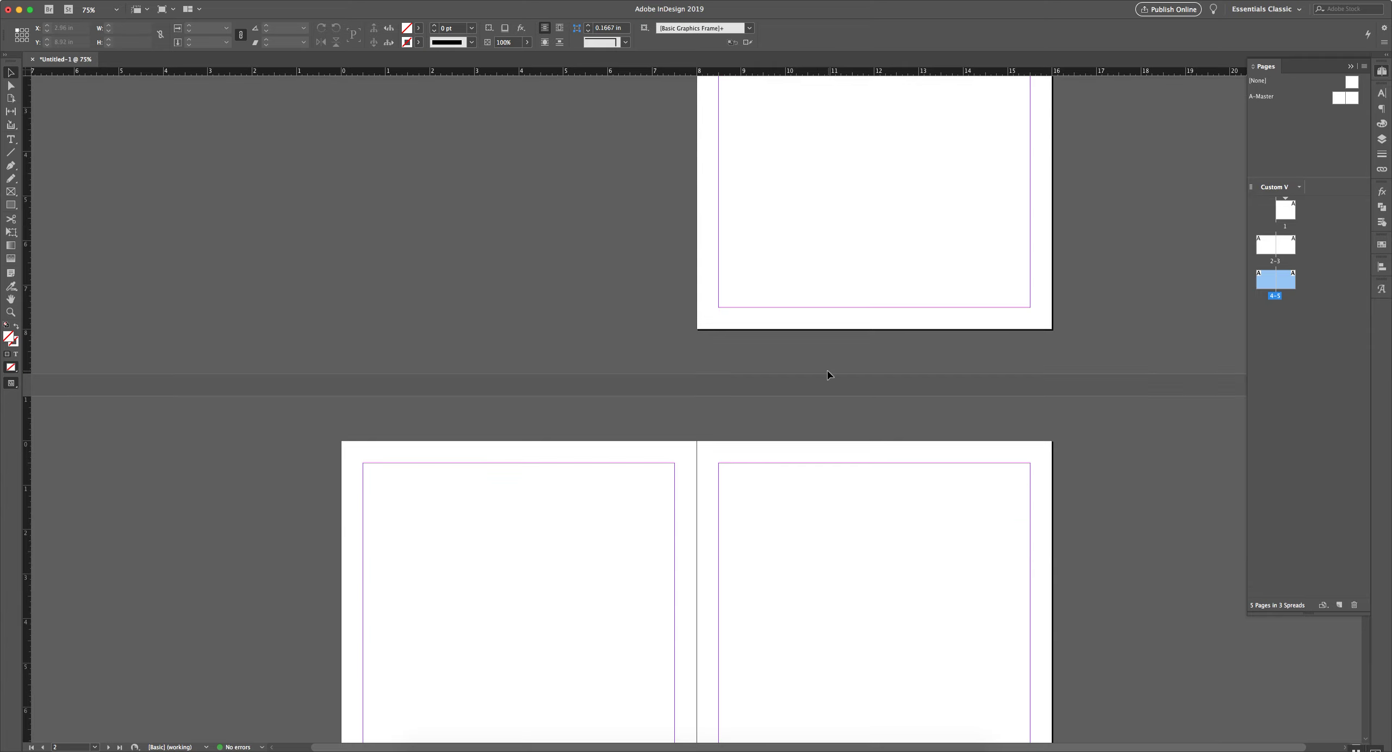
pyautogui.scroll(-20, 828, 375)
pyautogui.scroll(20, 827, 375)
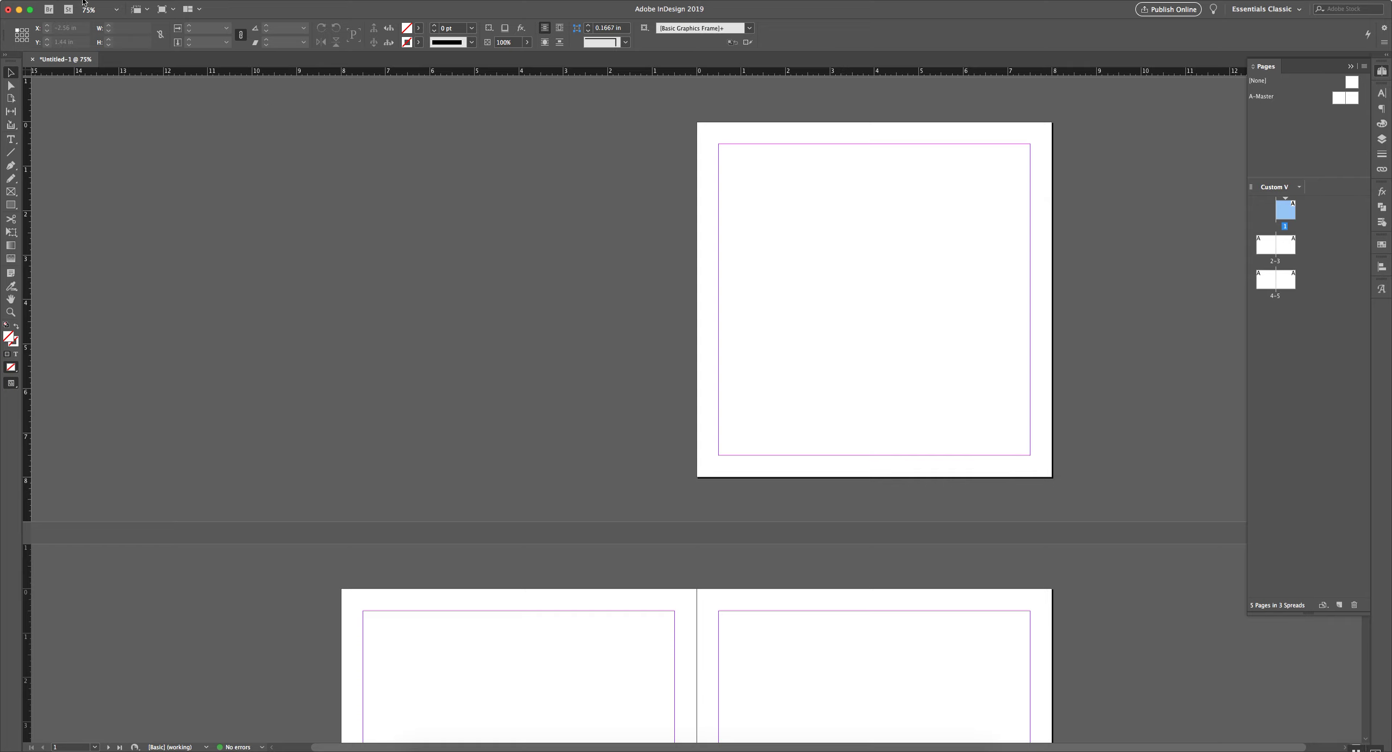
# Turn off facing pages in the document setup and enable the live preview of the changes.
pyautogui.click(107, 2)
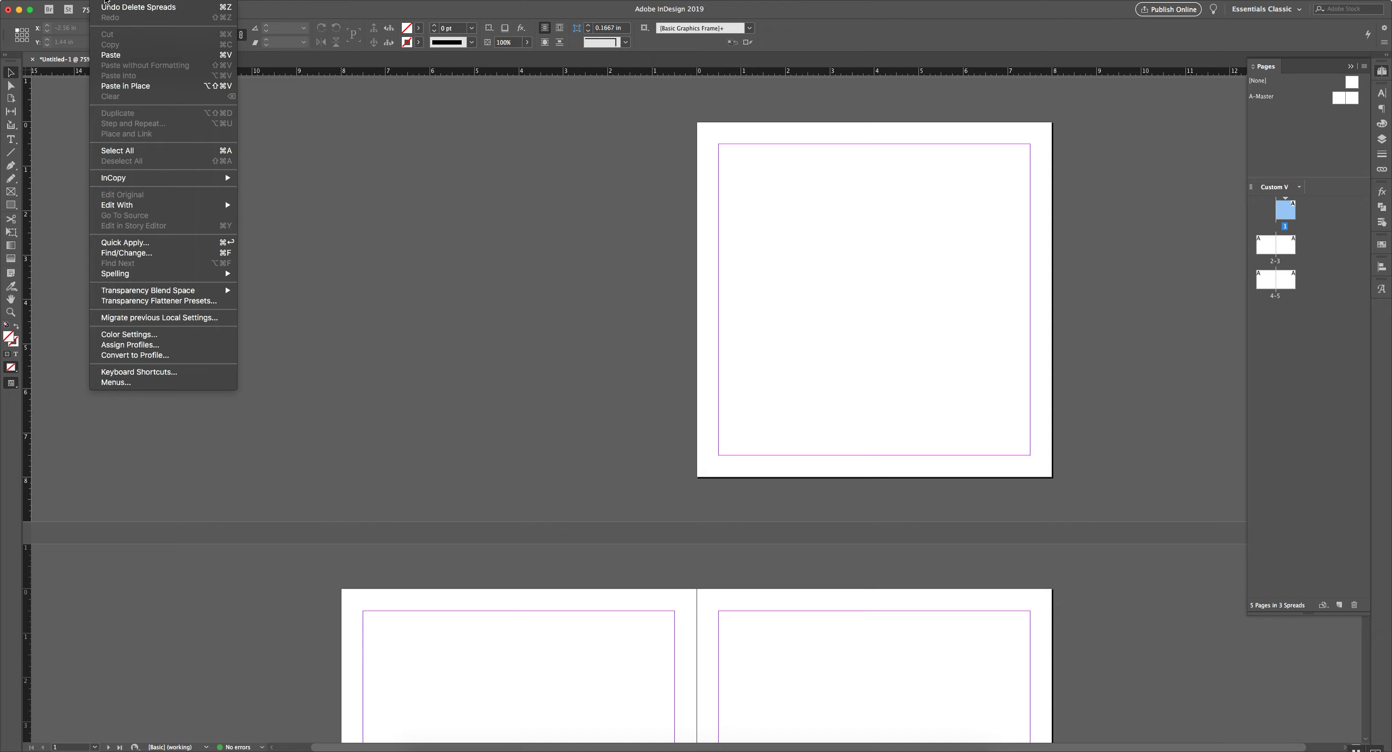
pyautogui.moveTo(81, 1)
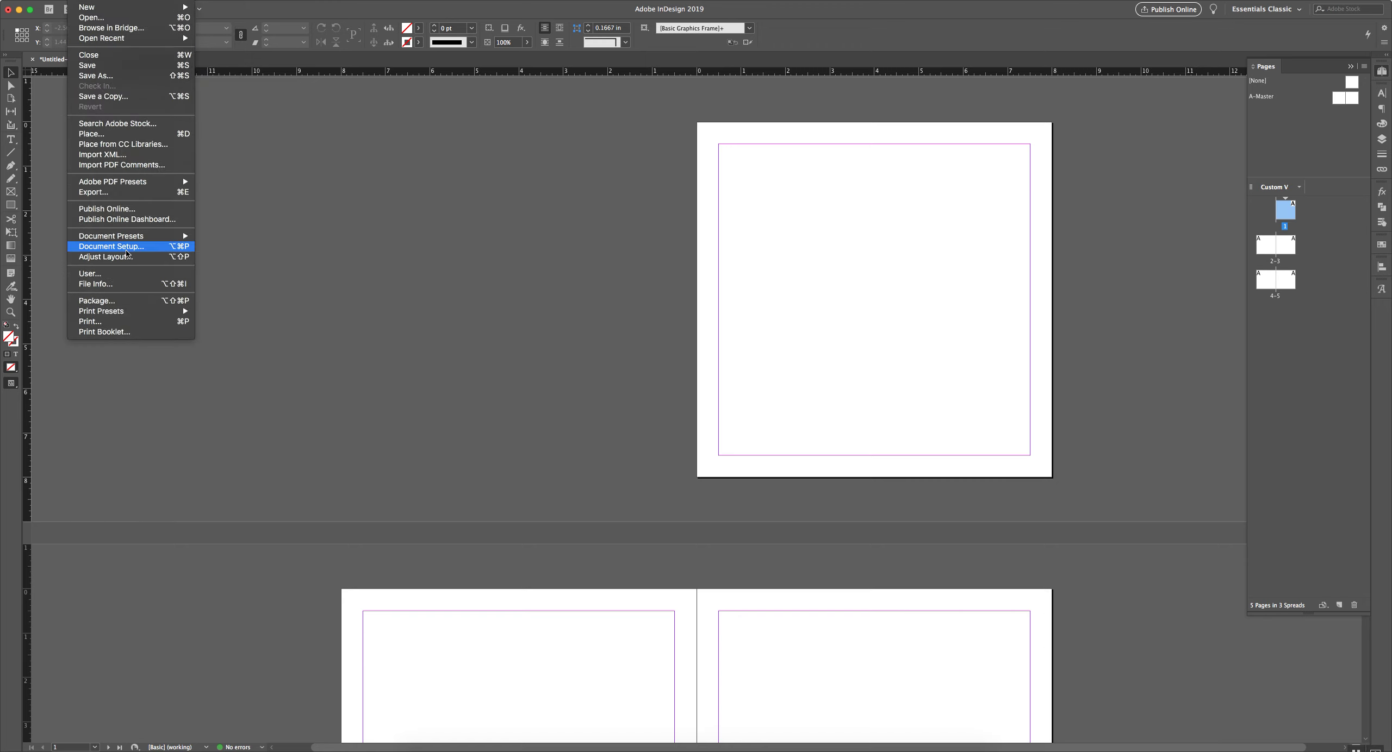
pyautogui.click(125, 249)
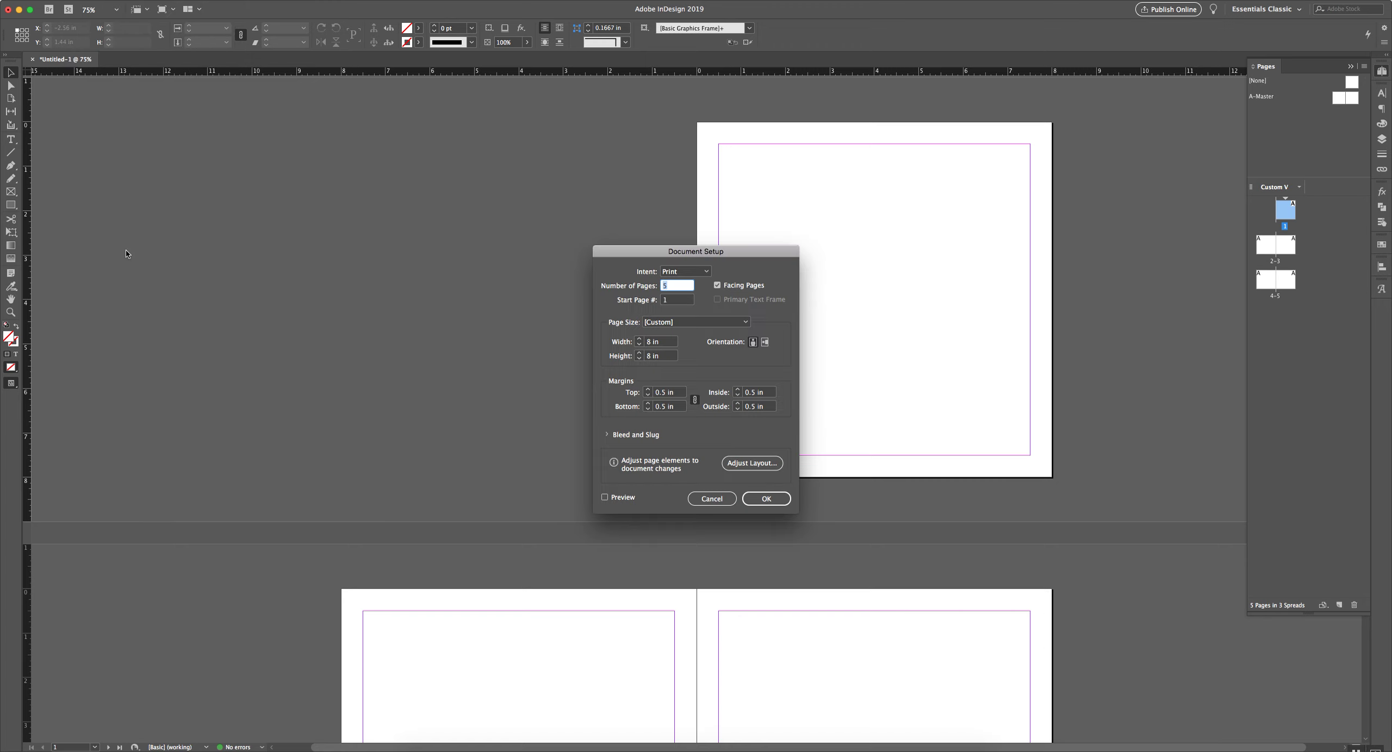
pyautogui.moveTo(742, 250); pyautogui.dragTo(678, 215)
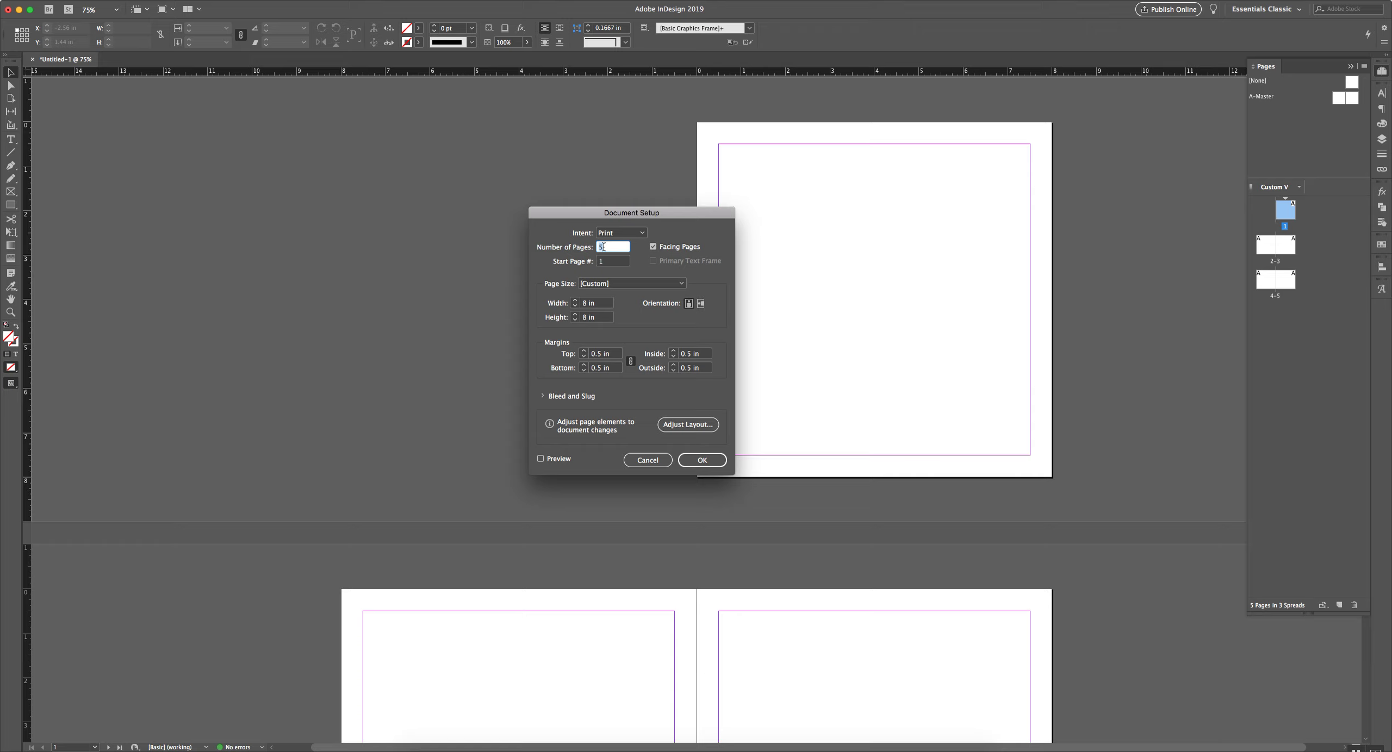
pyautogui.click(653, 248)
pyautogui.click(541, 460)
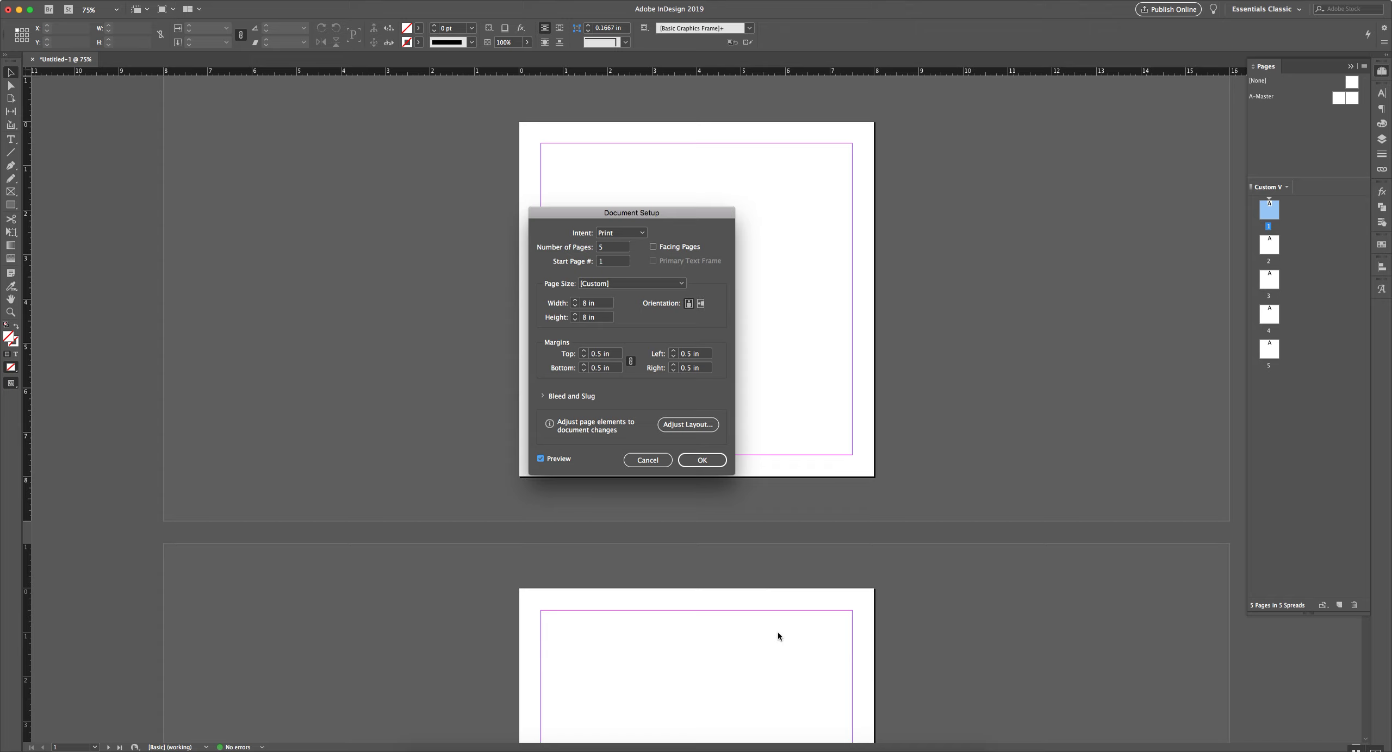
# Reduce the document to 1 page and set its page size to Letter.
pyautogui.doubleClick(596, 248)
pyautogui.write('1')
pyautogui.click(614, 284)
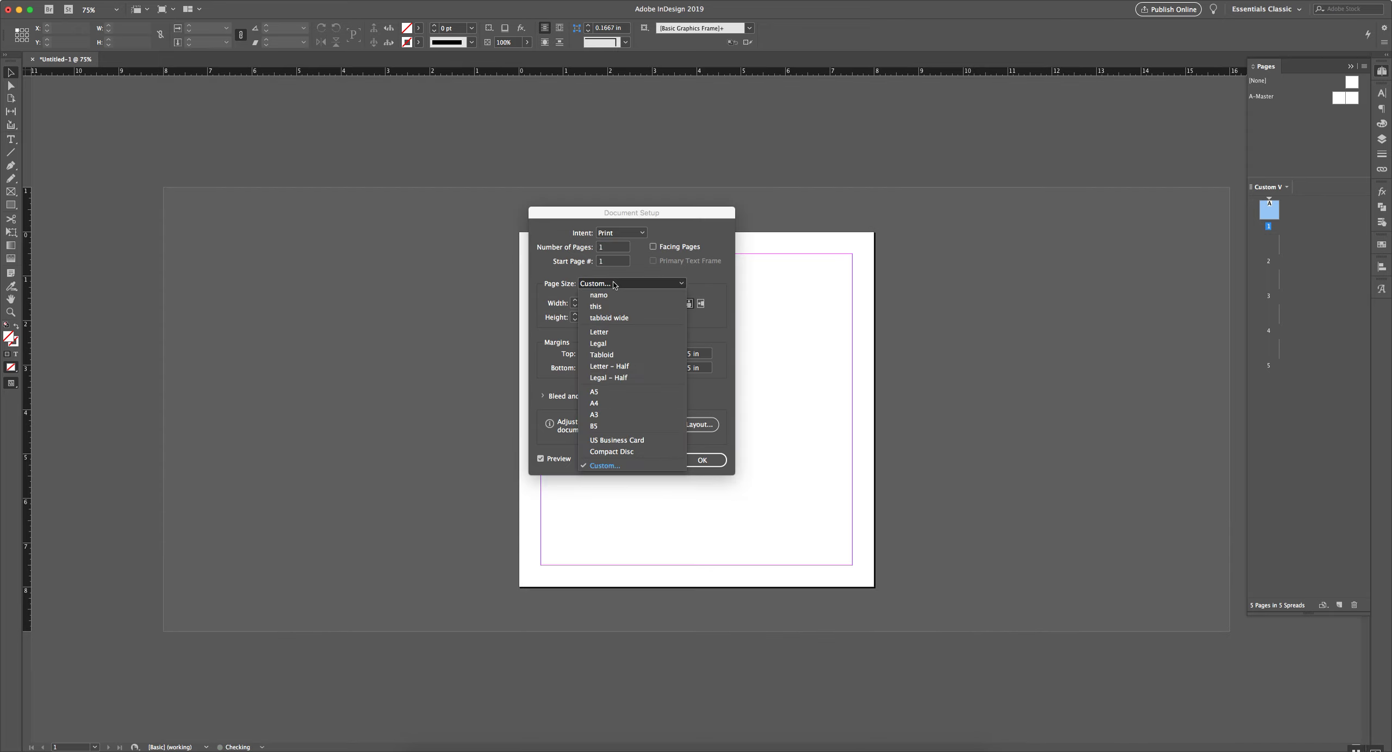
pyautogui.click(615, 333)
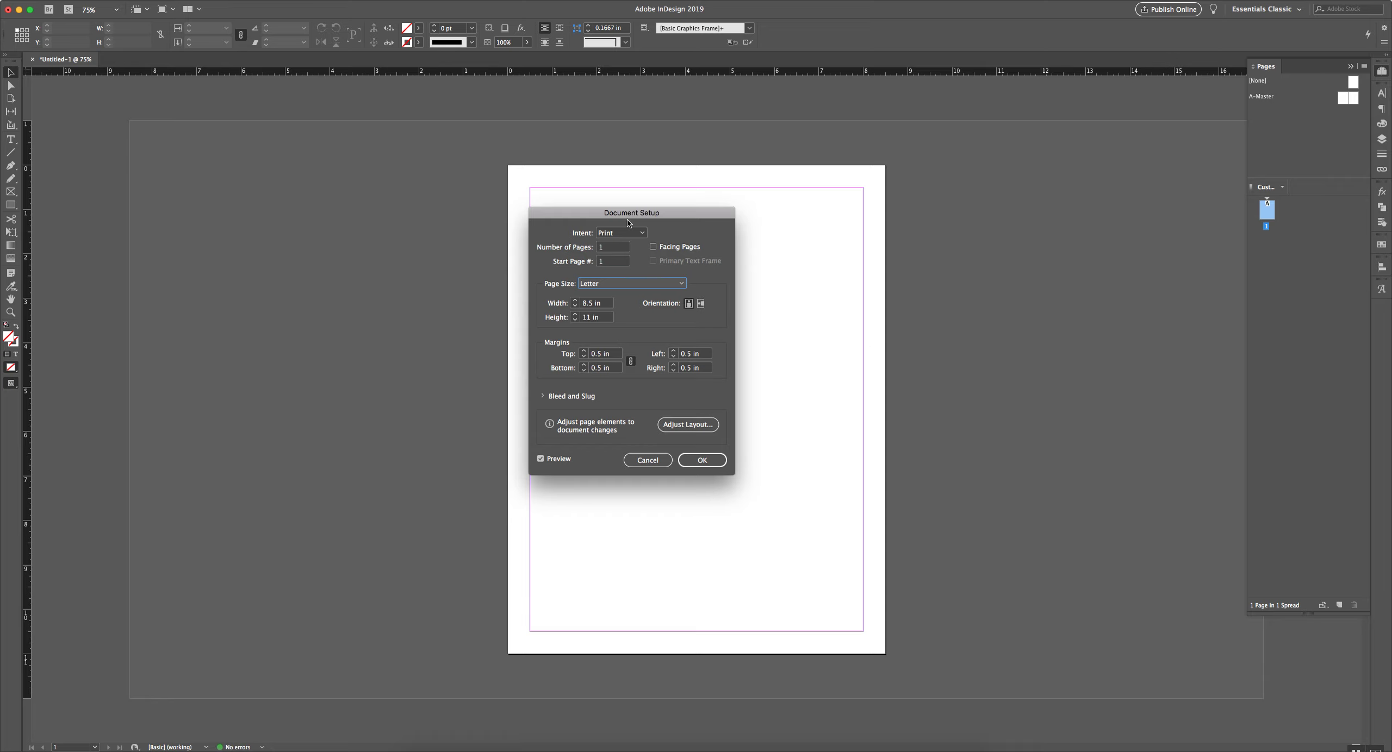
# Set the page width and height to 8 in each.
pyautogui.moveTo(633, 217); pyautogui.dragTo(388, 212)
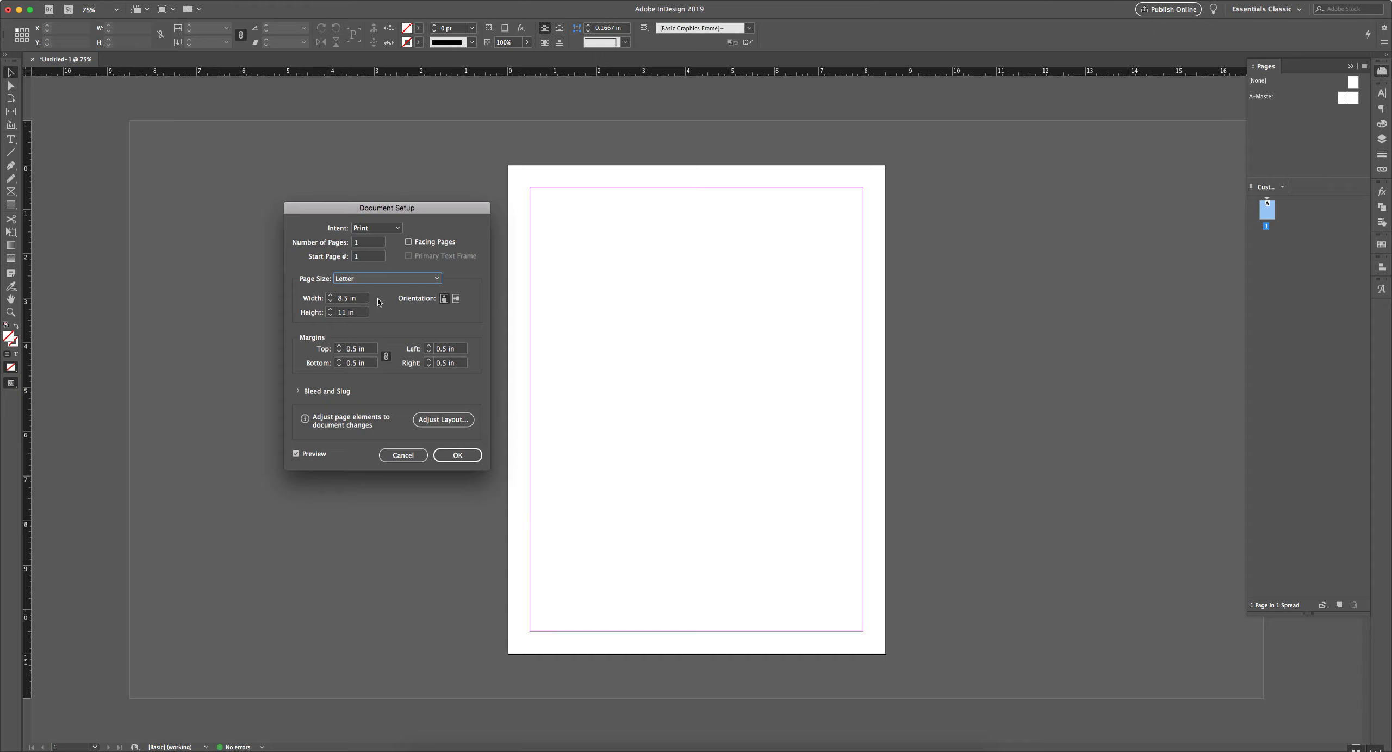
pyautogui.moveTo(361, 300); pyautogui.dragTo(337, 299)
pyautogui.write('8')
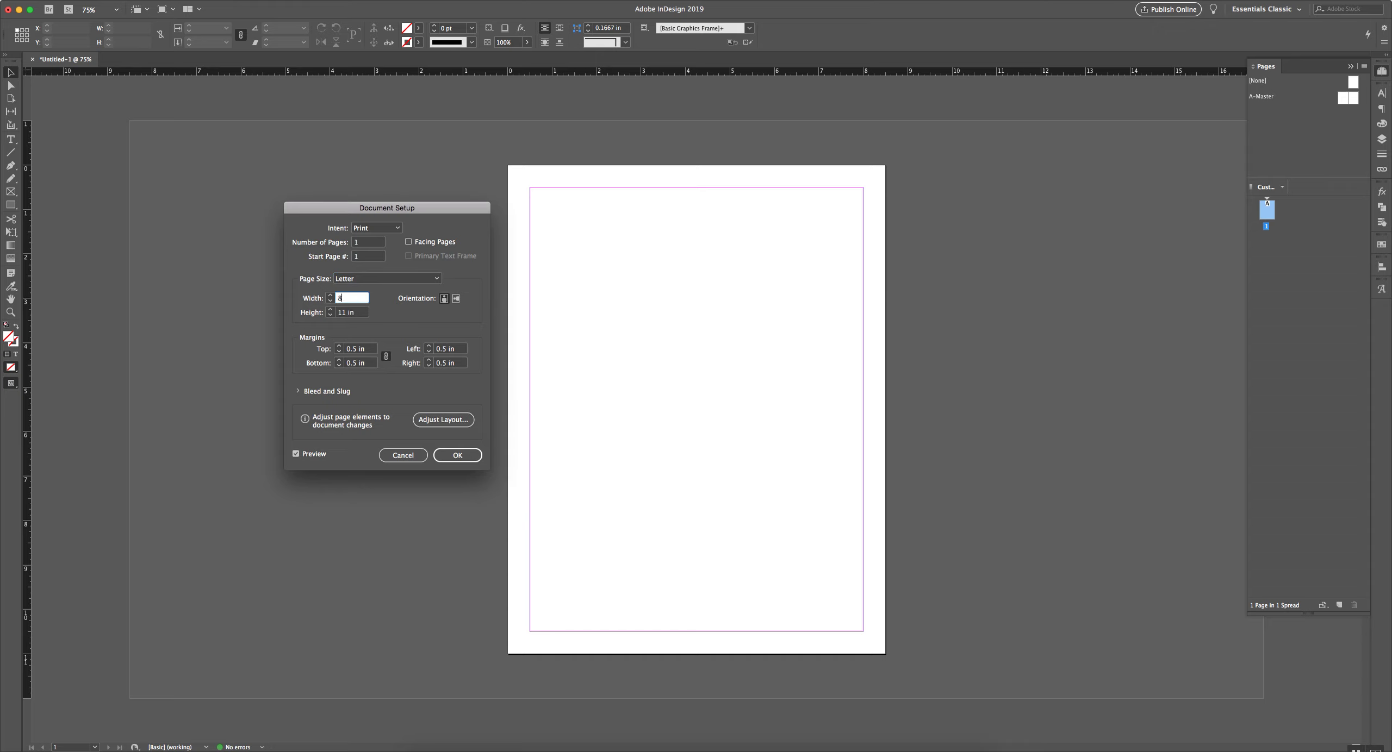
pyautogui.press('Tab')
pyautogui.write('8')
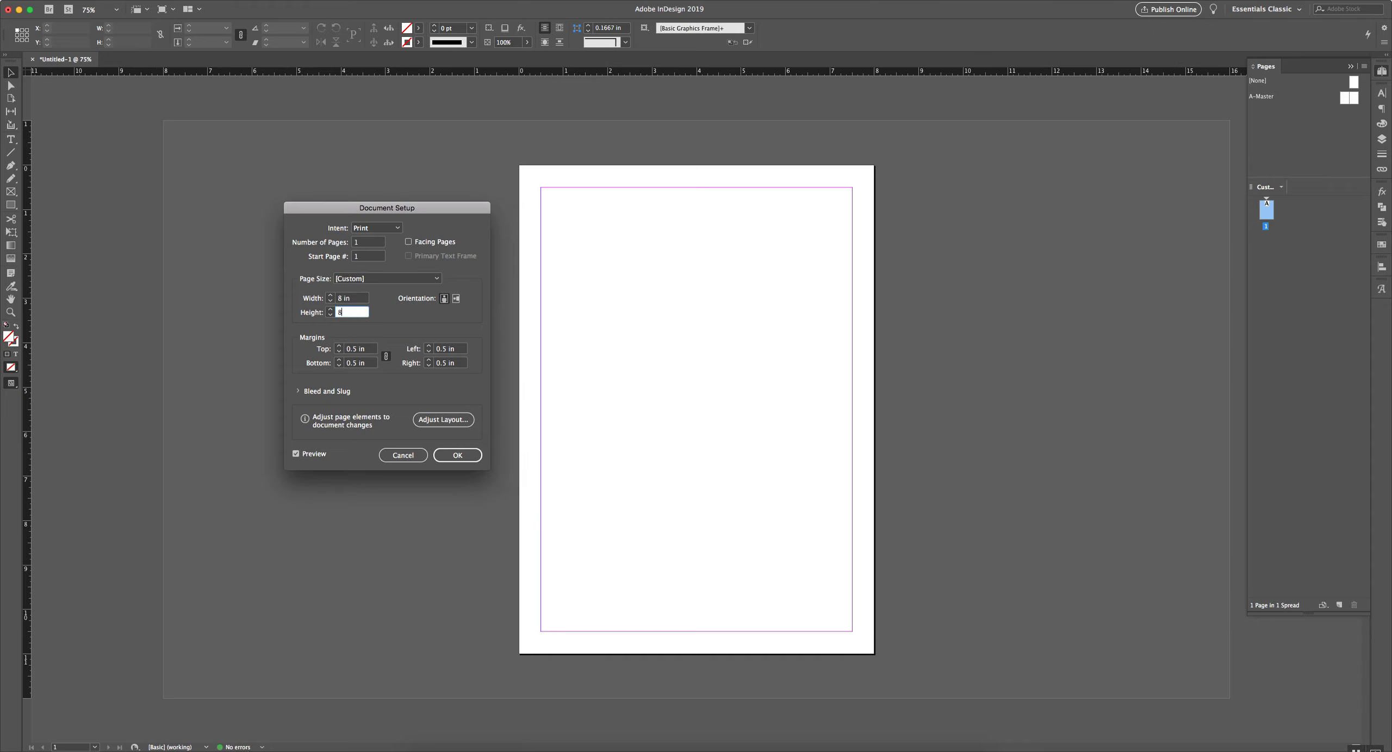
pyautogui.click(361, 301)
# Set all four page margins to 0.25 in.
pyautogui.click(368, 350)
pyautogui.moveTo(368, 350); pyautogui.dragTo(333, 349)
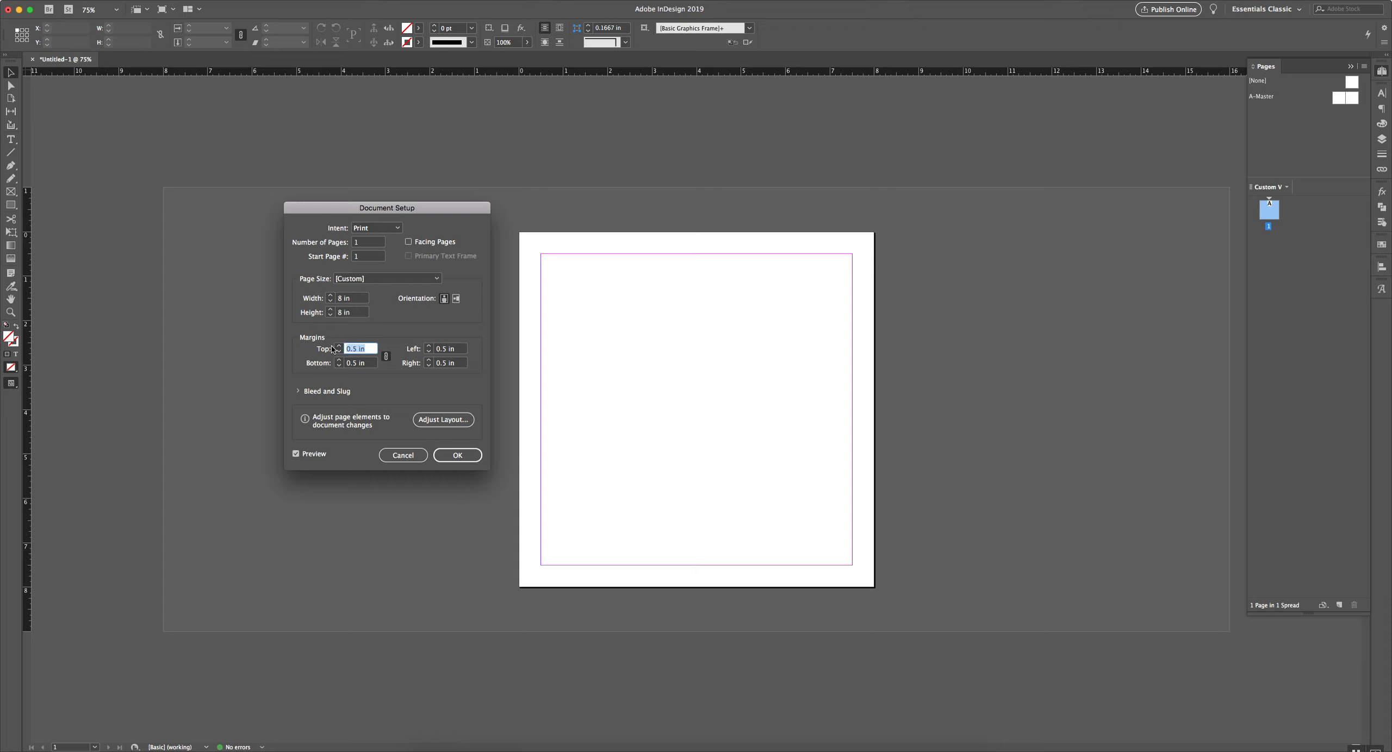
pyautogui.write('.25')
pyautogui.click(365, 362)
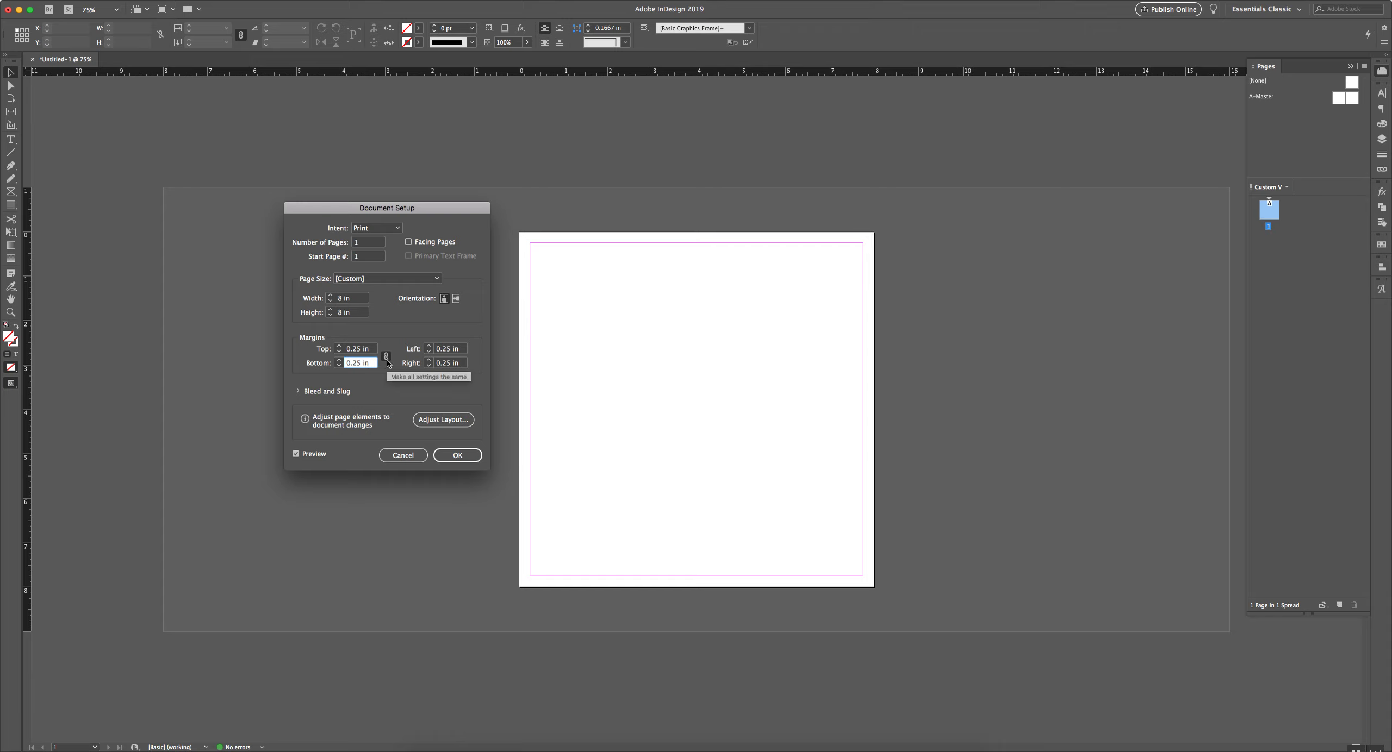
# Unlink the margin values, set only the left margin to 0.5 in and apply the document setup.
pyautogui.click(386, 359)
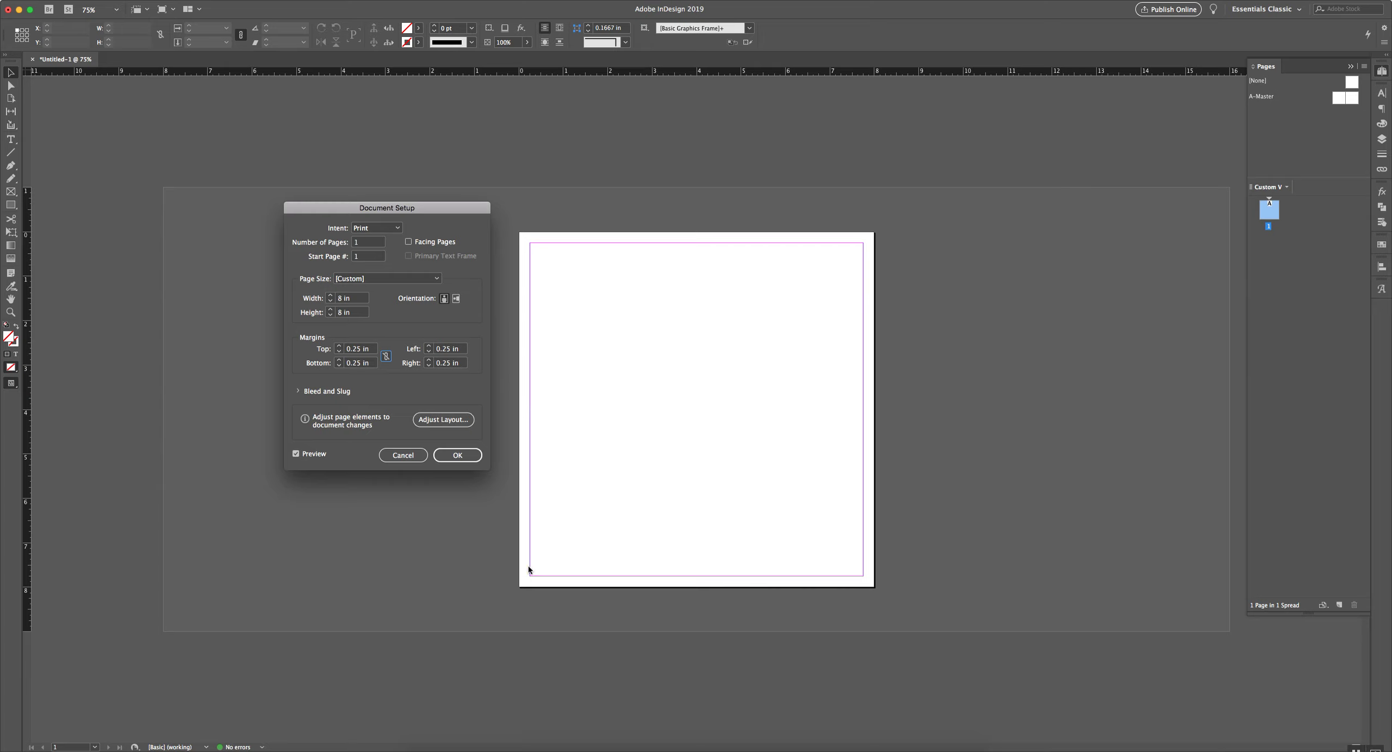
pyautogui.click(428, 351)
pyautogui.write('.5')
pyautogui.click(464, 363)
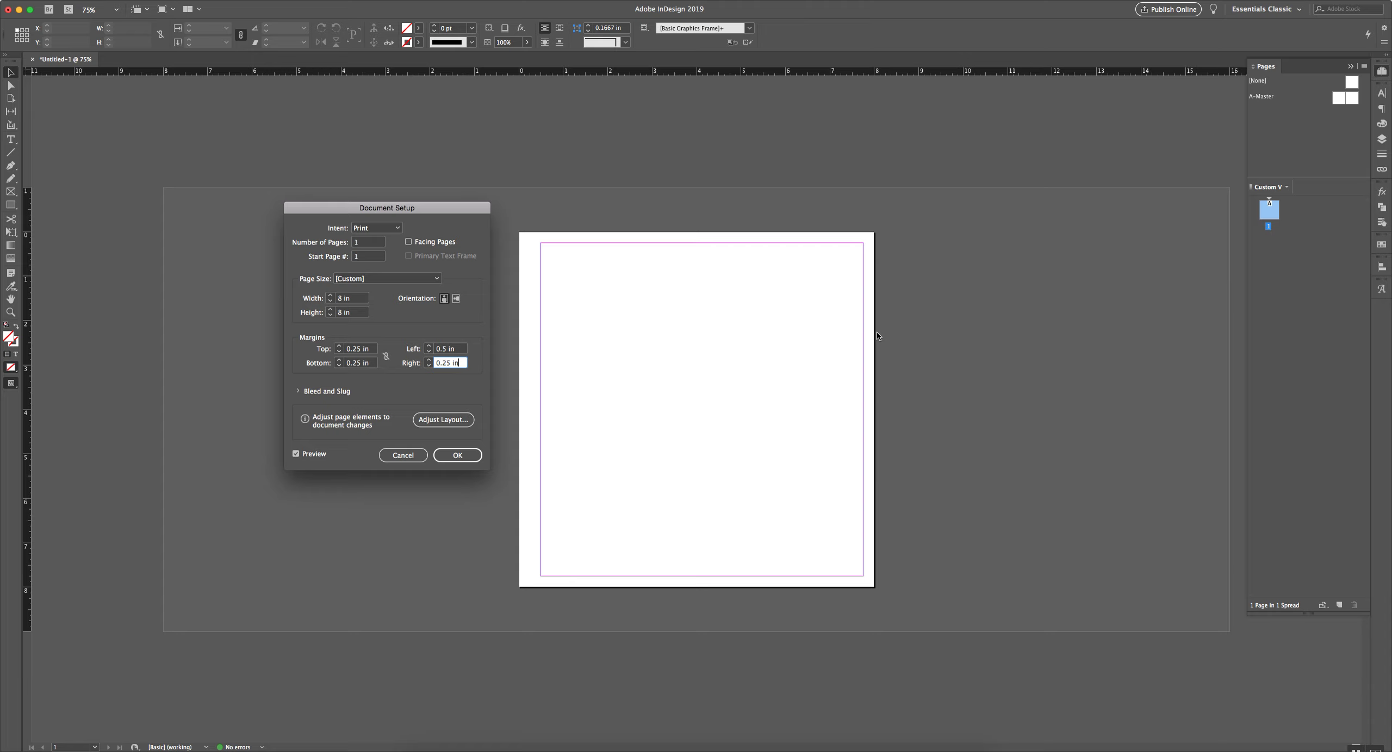
pyautogui.click(457, 455)
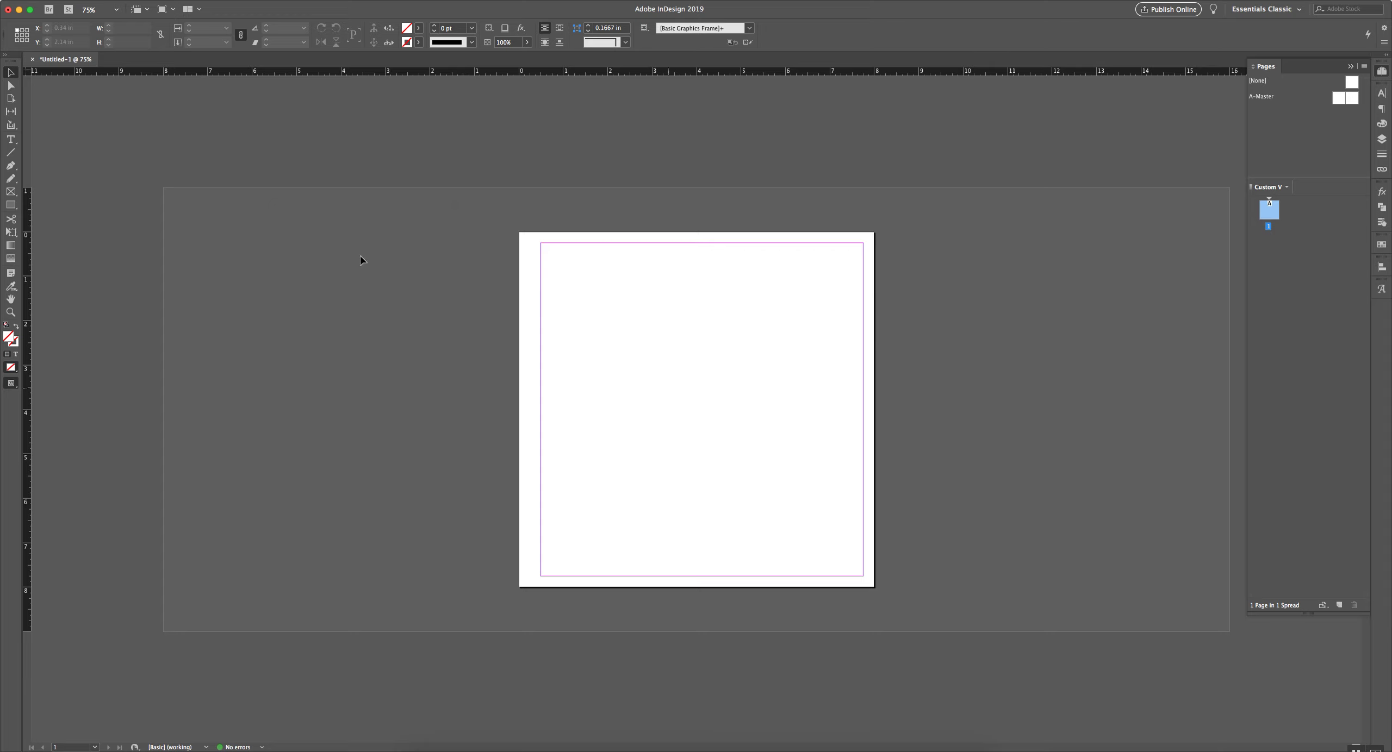
# Examine the margin settings in both the document setup and the Margins and Columns options without changing them.
pyautogui.click(107, 0)
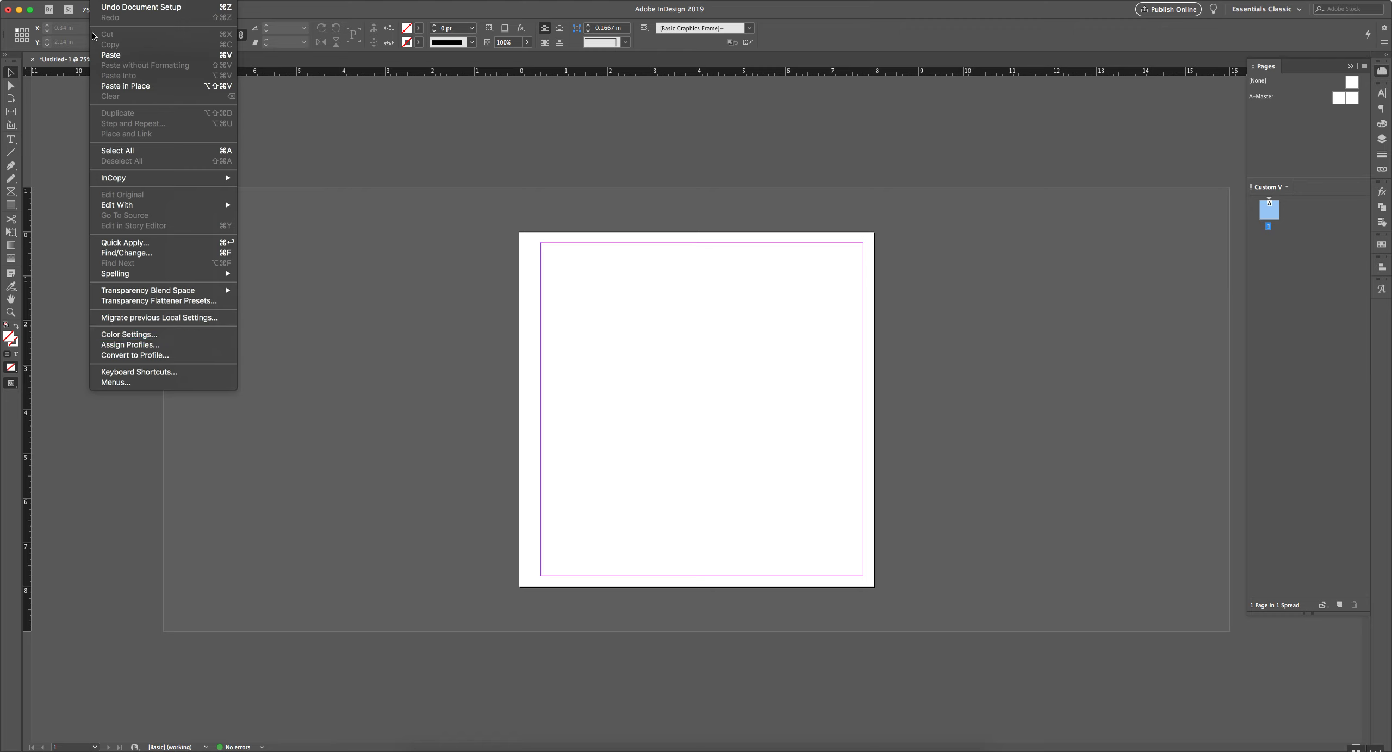
pyautogui.moveTo(82, 1)
pyautogui.click(121, 249)
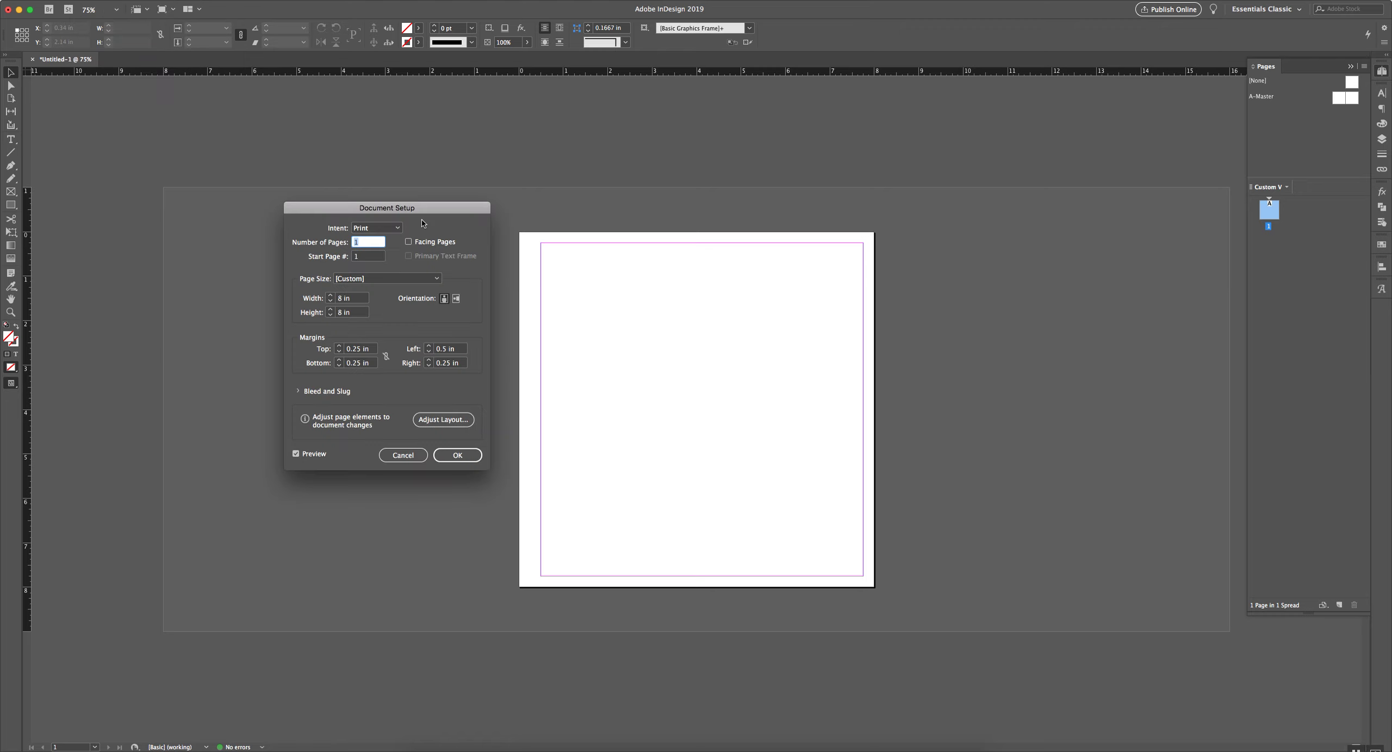
pyautogui.click(408, 458)
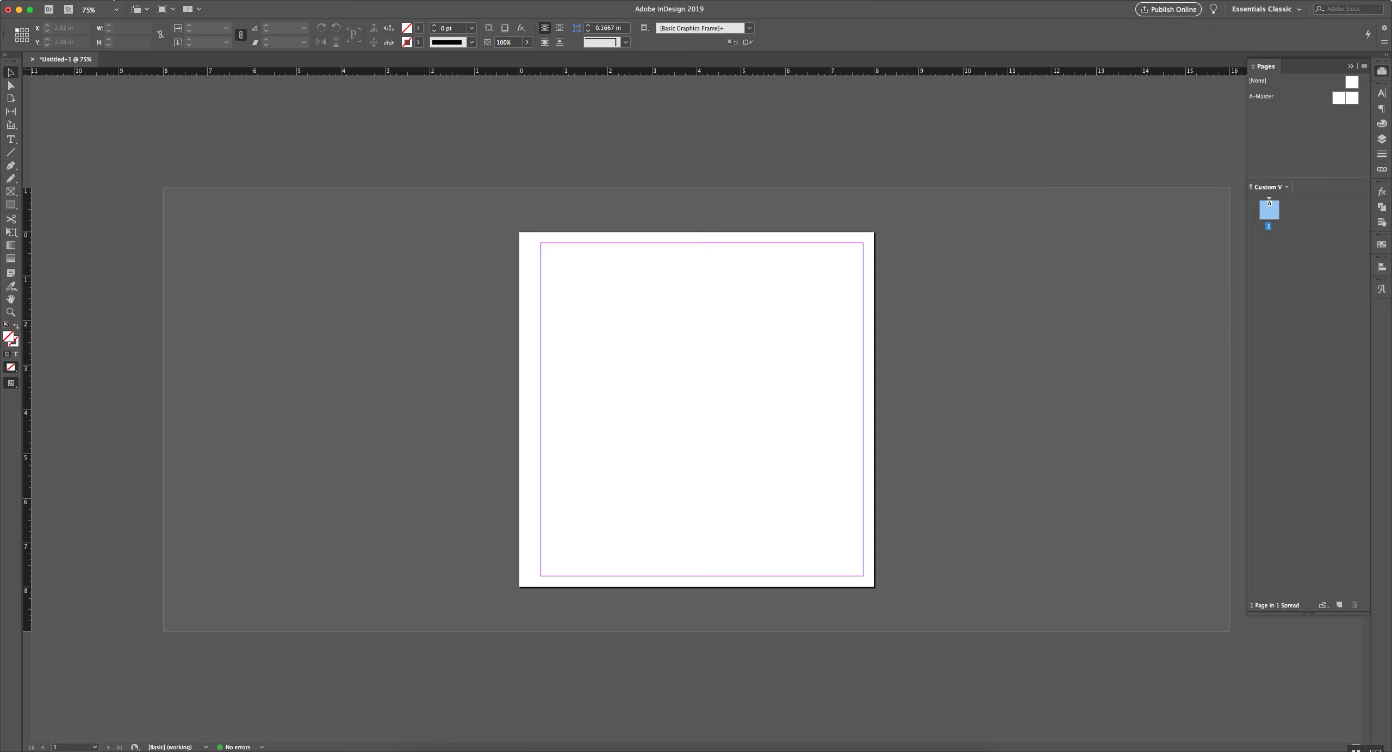
pyautogui.click(114, 0)
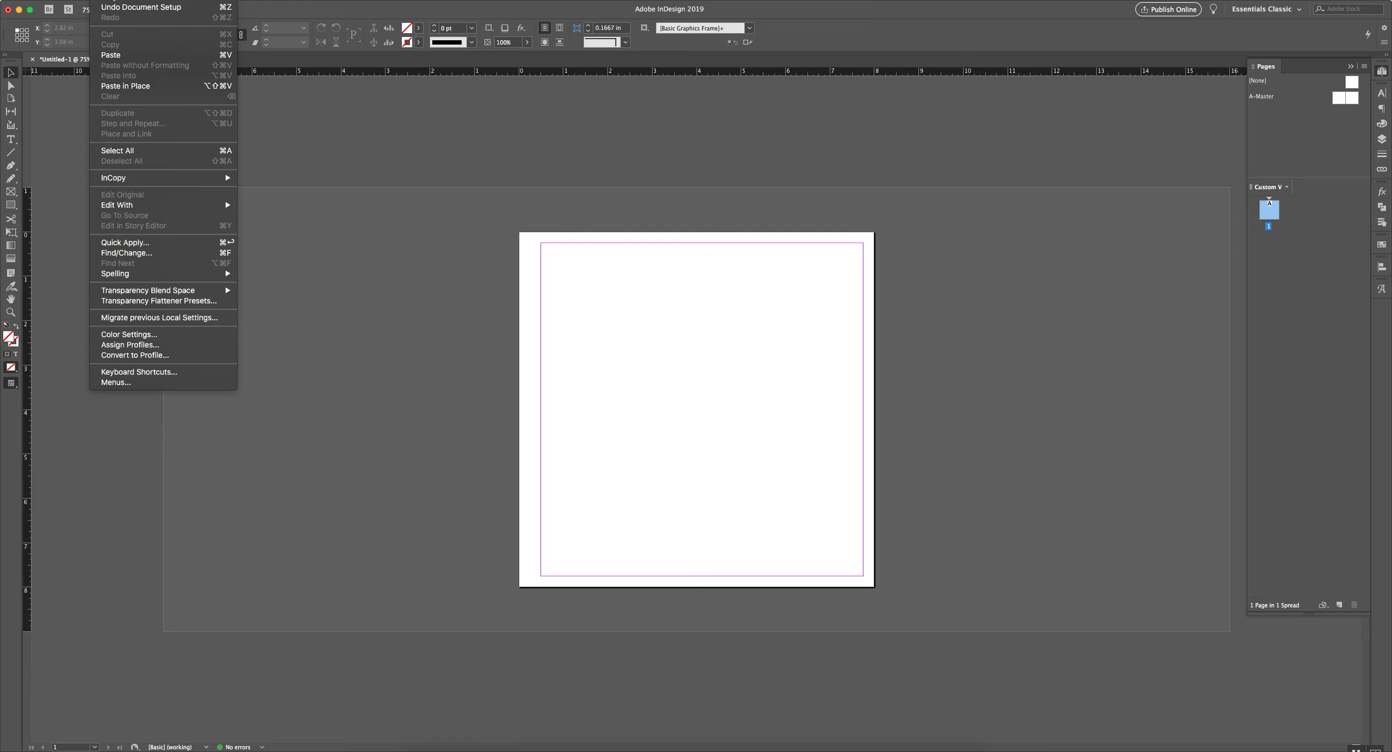
pyautogui.moveTo(126, 0)
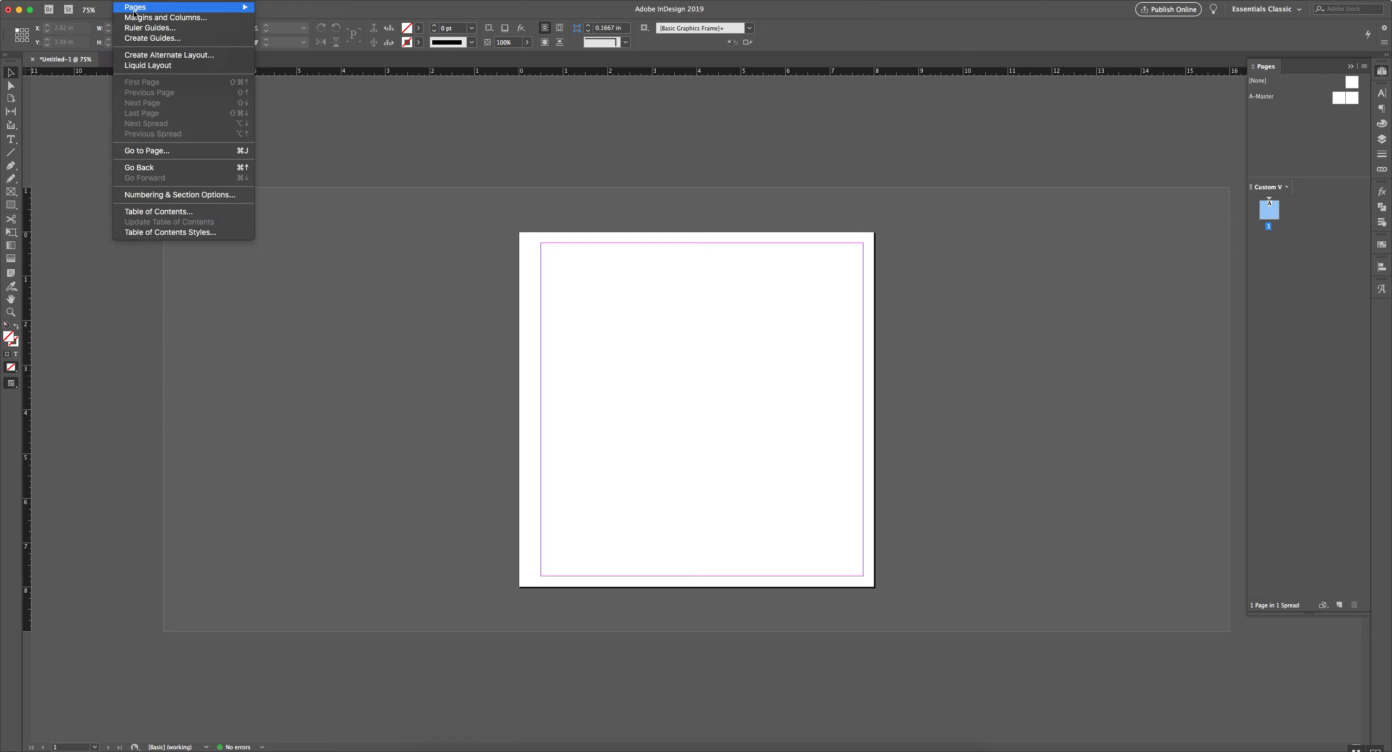
pyautogui.click(595, 313)
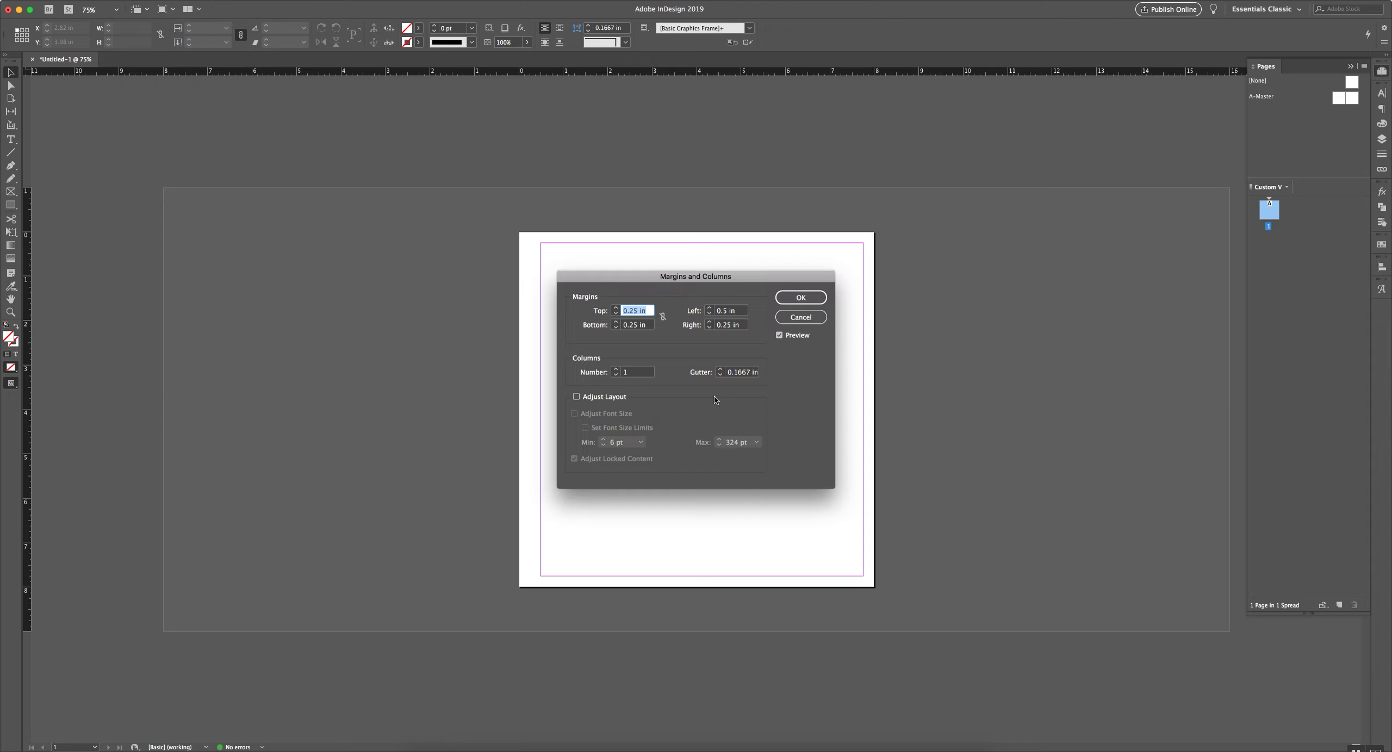
pyautogui.click(801, 317)
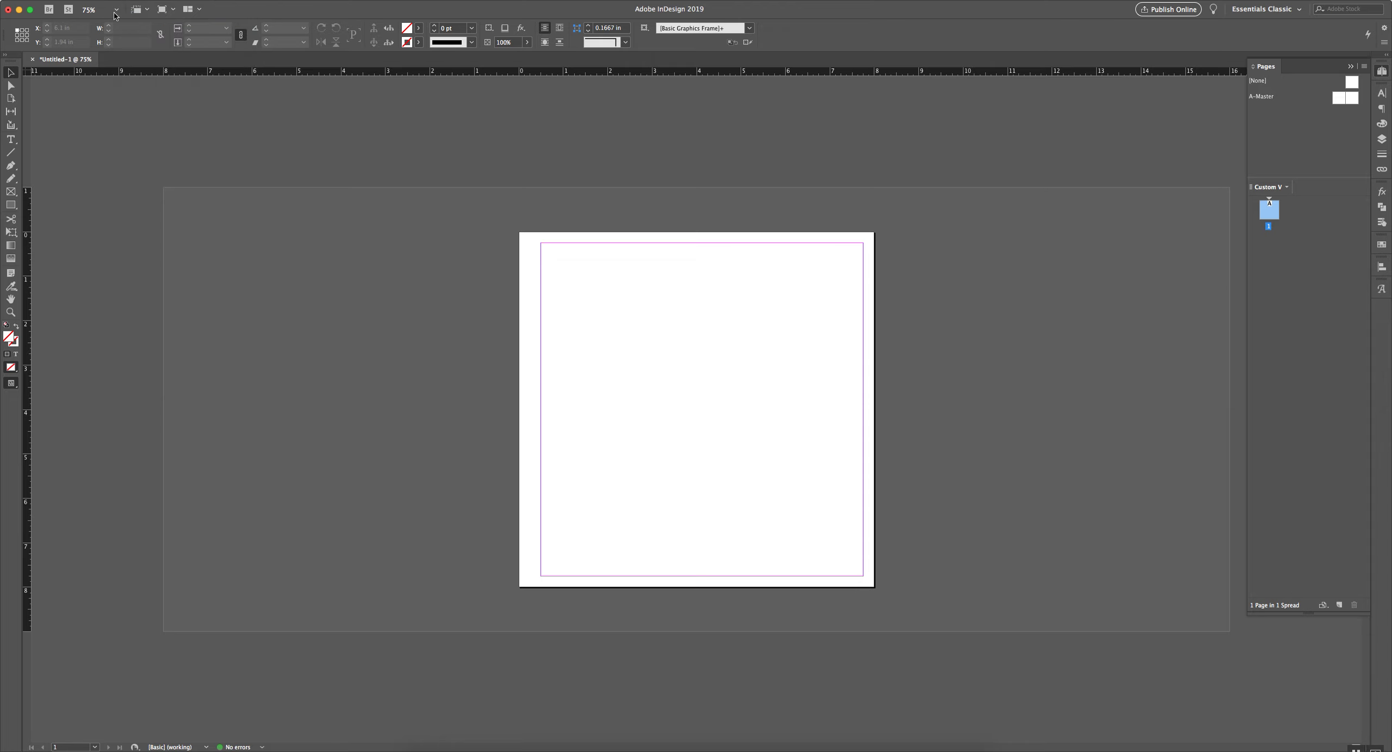
pyautogui.click(129, 1)
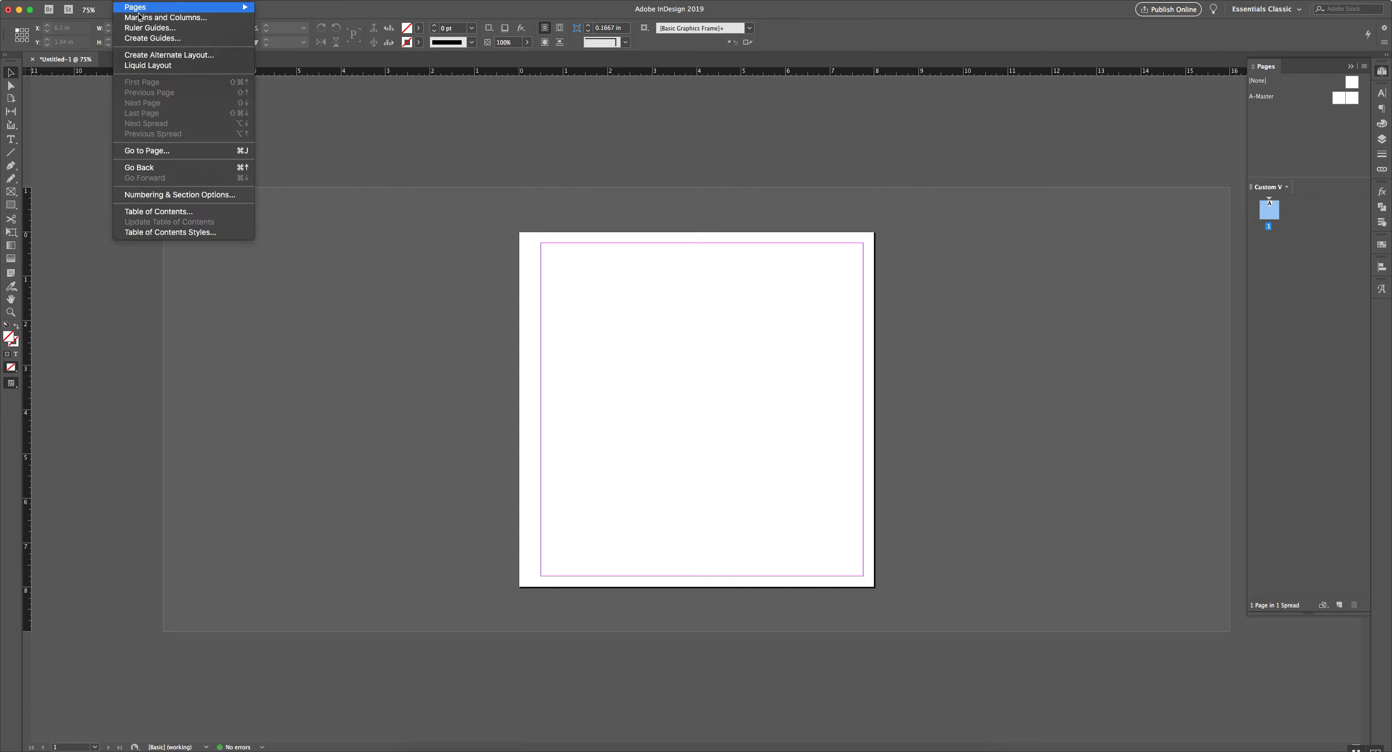
pyautogui.moveTo(76, 2)
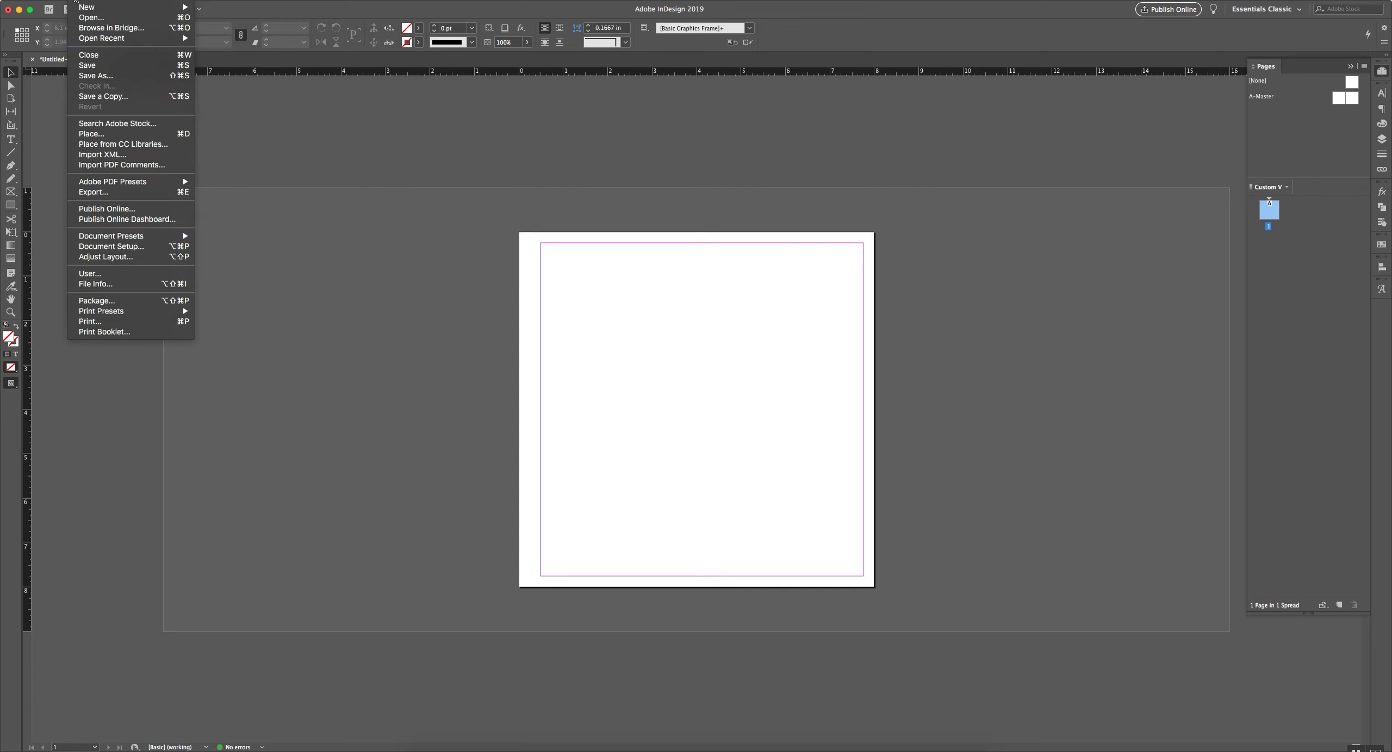
pyautogui.click(111, 246)
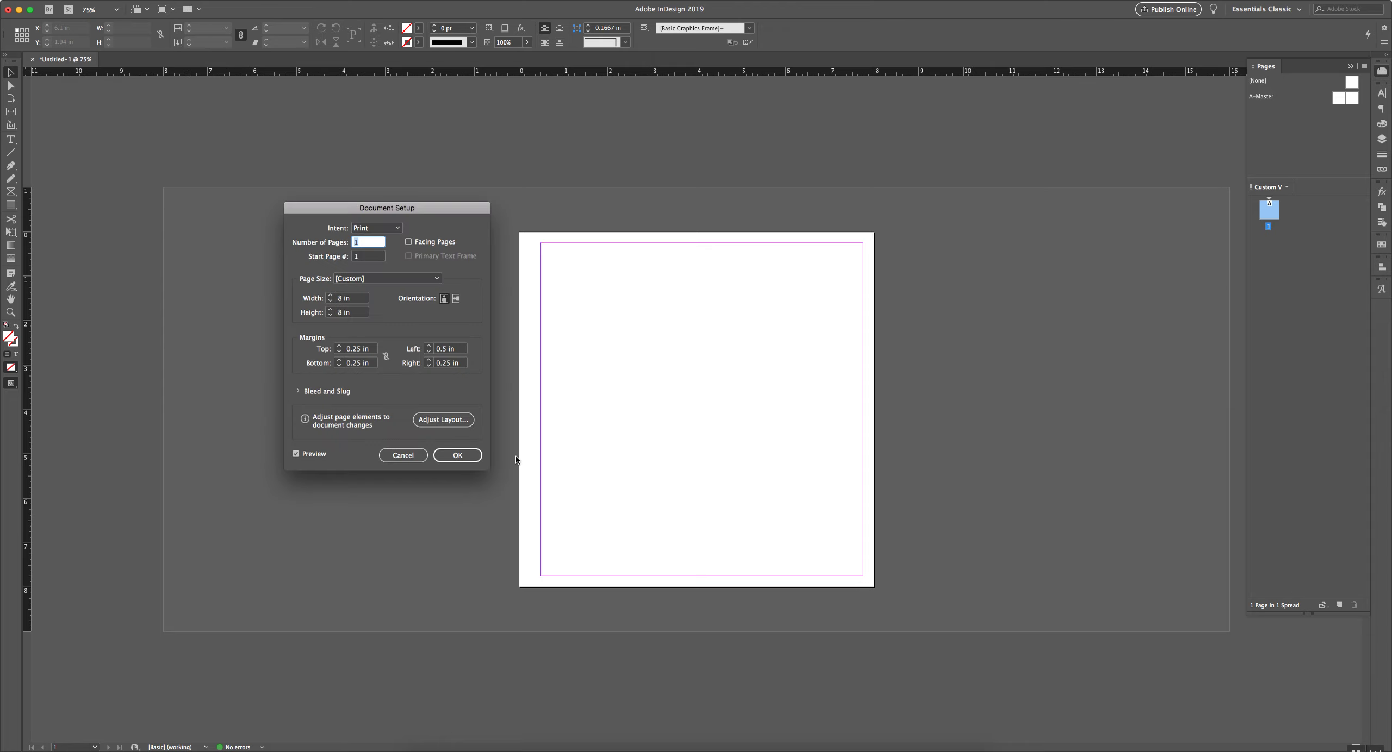
pyautogui.click(473, 459)
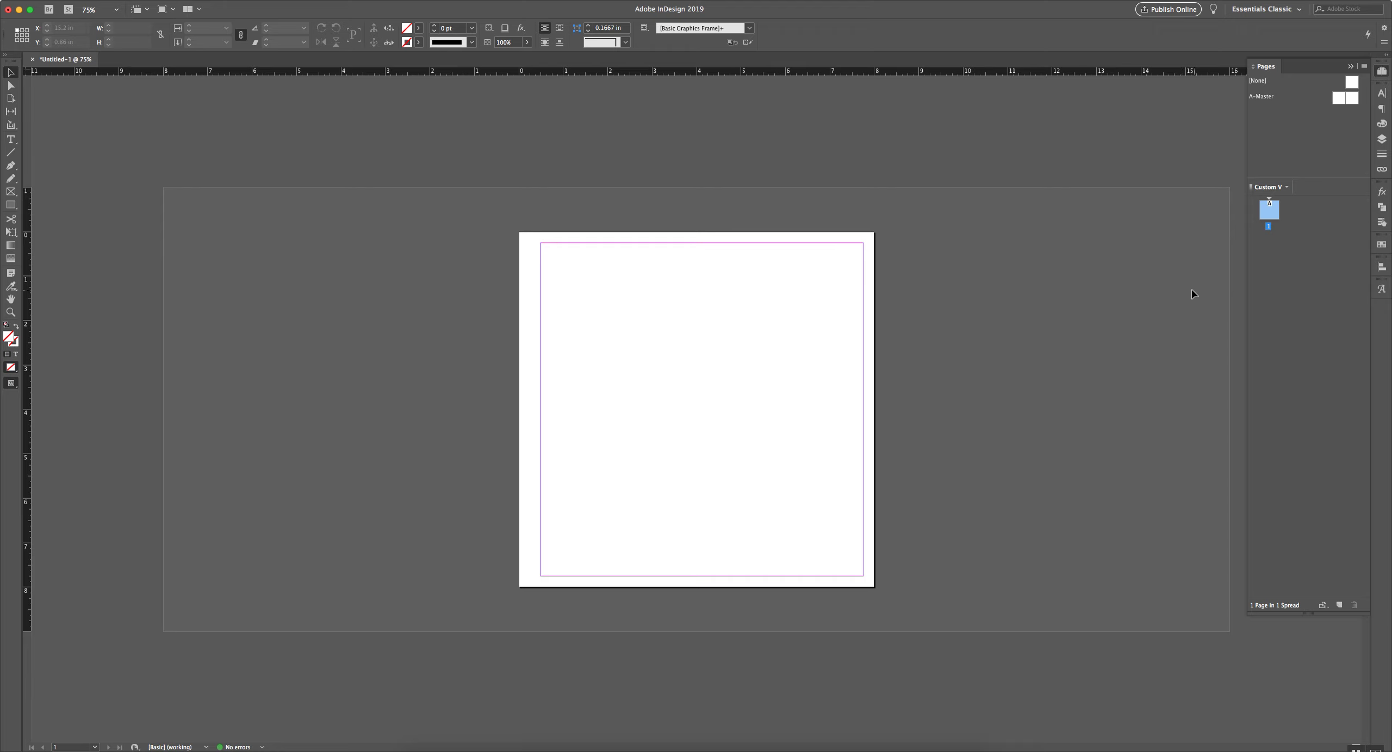
# Add two new pages after page 1.
pyautogui.click(1339, 606)
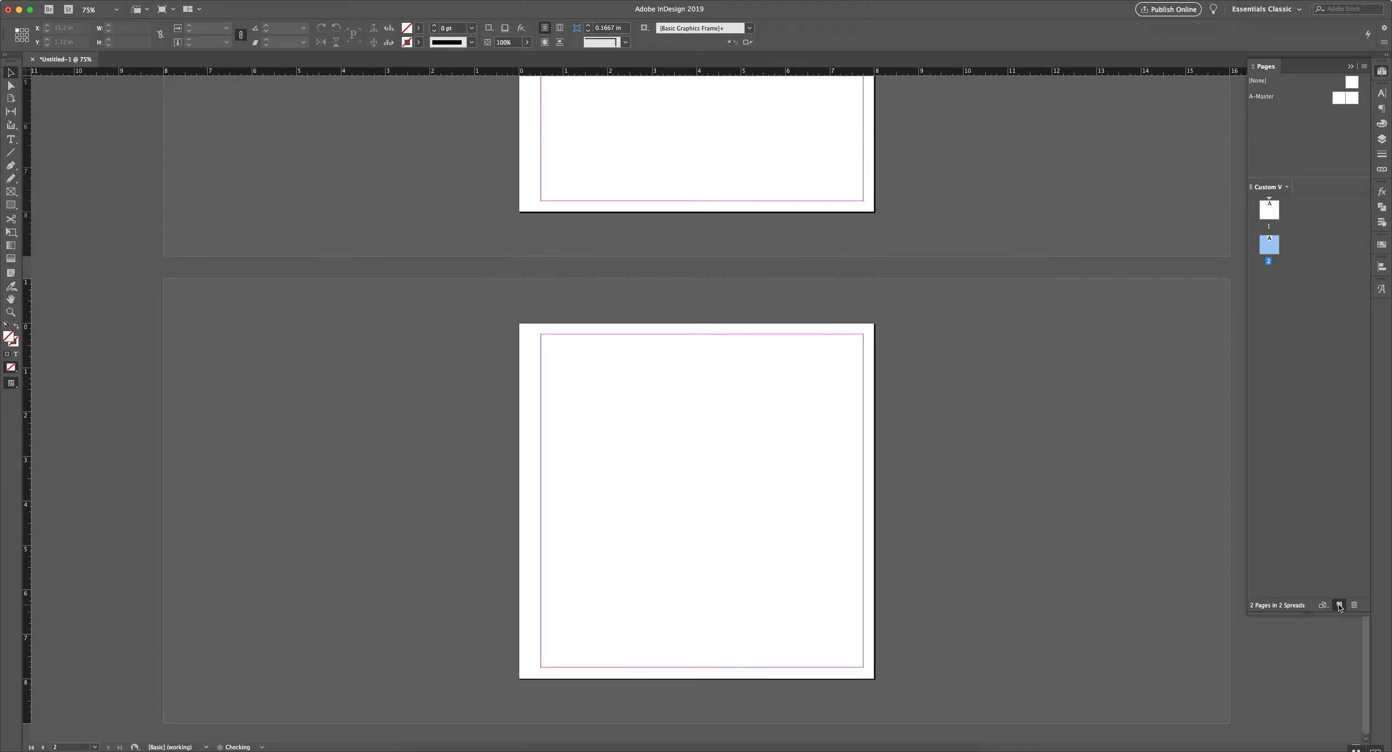
pyautogui.click(1338, 606)
pyautogui.scroll(10, 989, 497)
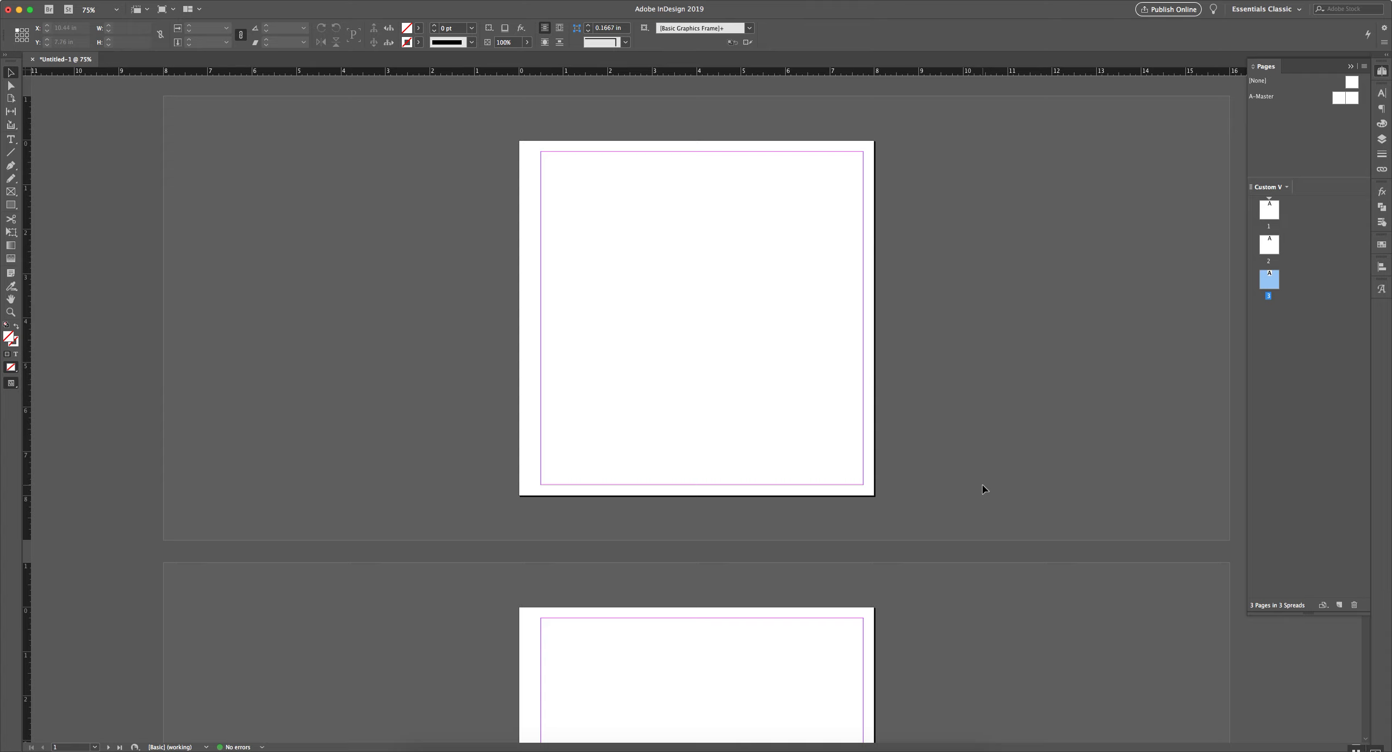
# Turn on facing pages in the document setup and apply the change.
pyautogui.click(98, 1)
pyautogui.moveTo(120, 1)
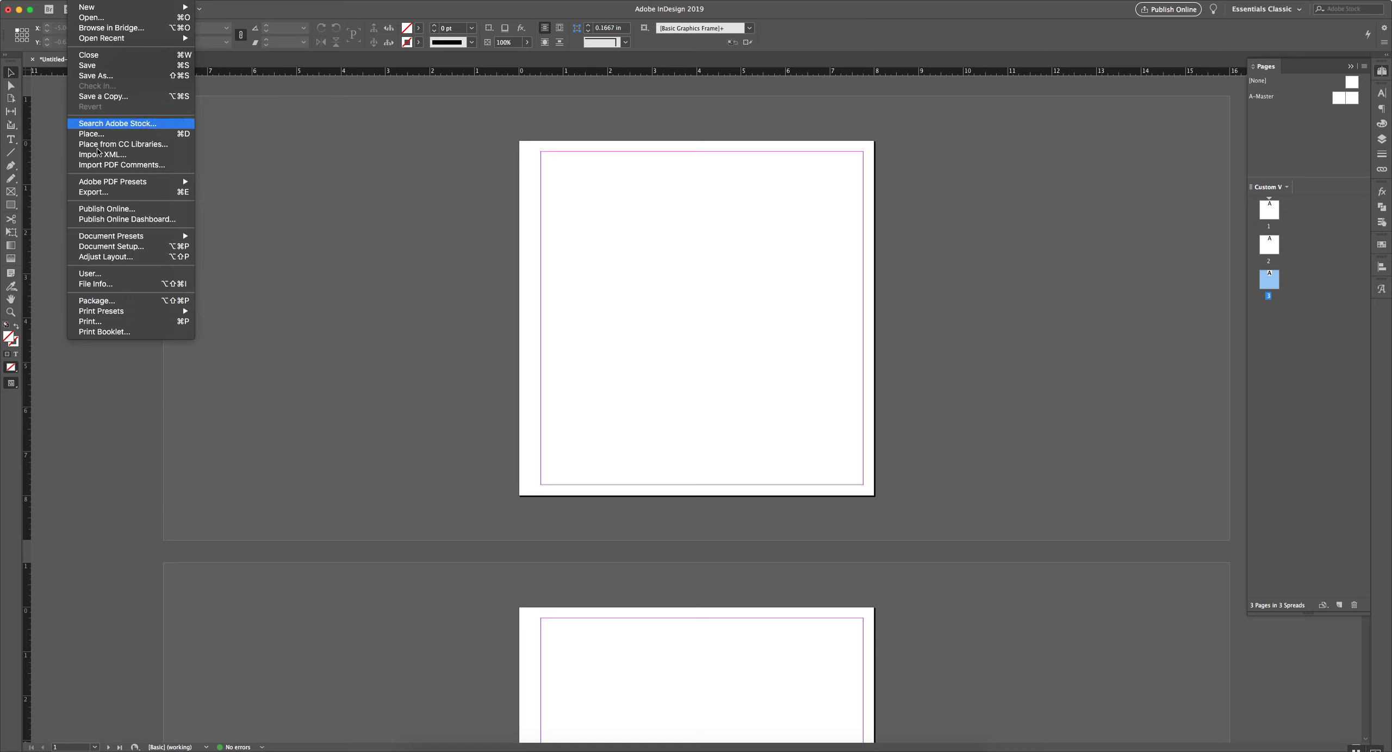
pyautogui.click(109, 248)
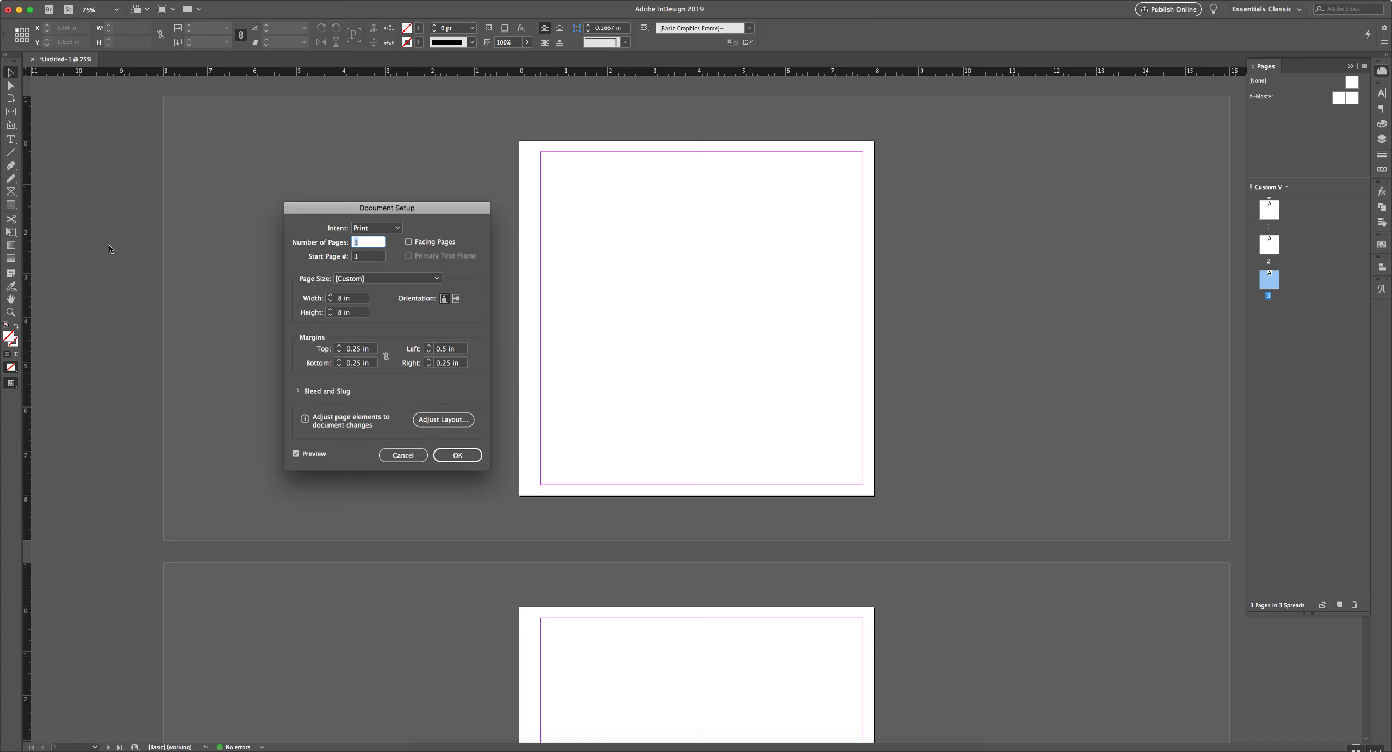
pyautogui.click(420, 245)
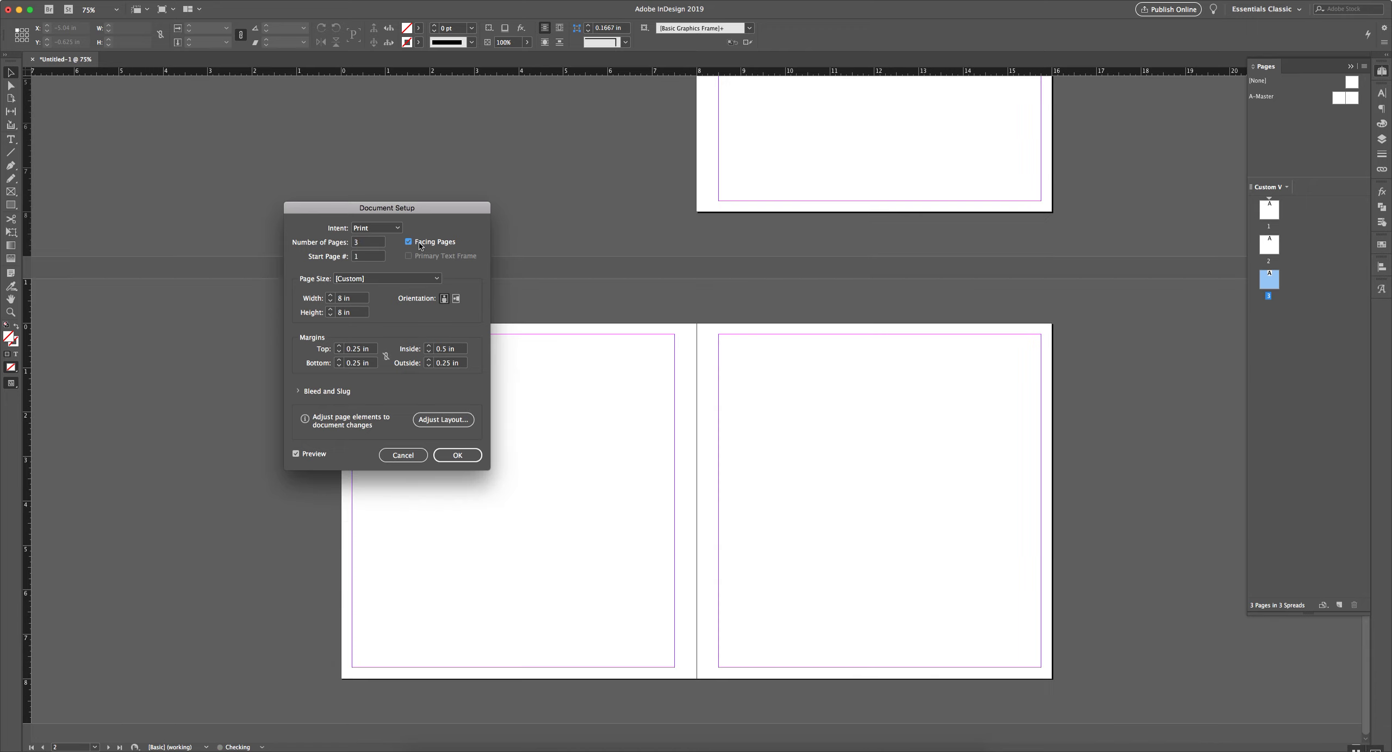
pyautogui.click(457, 455)
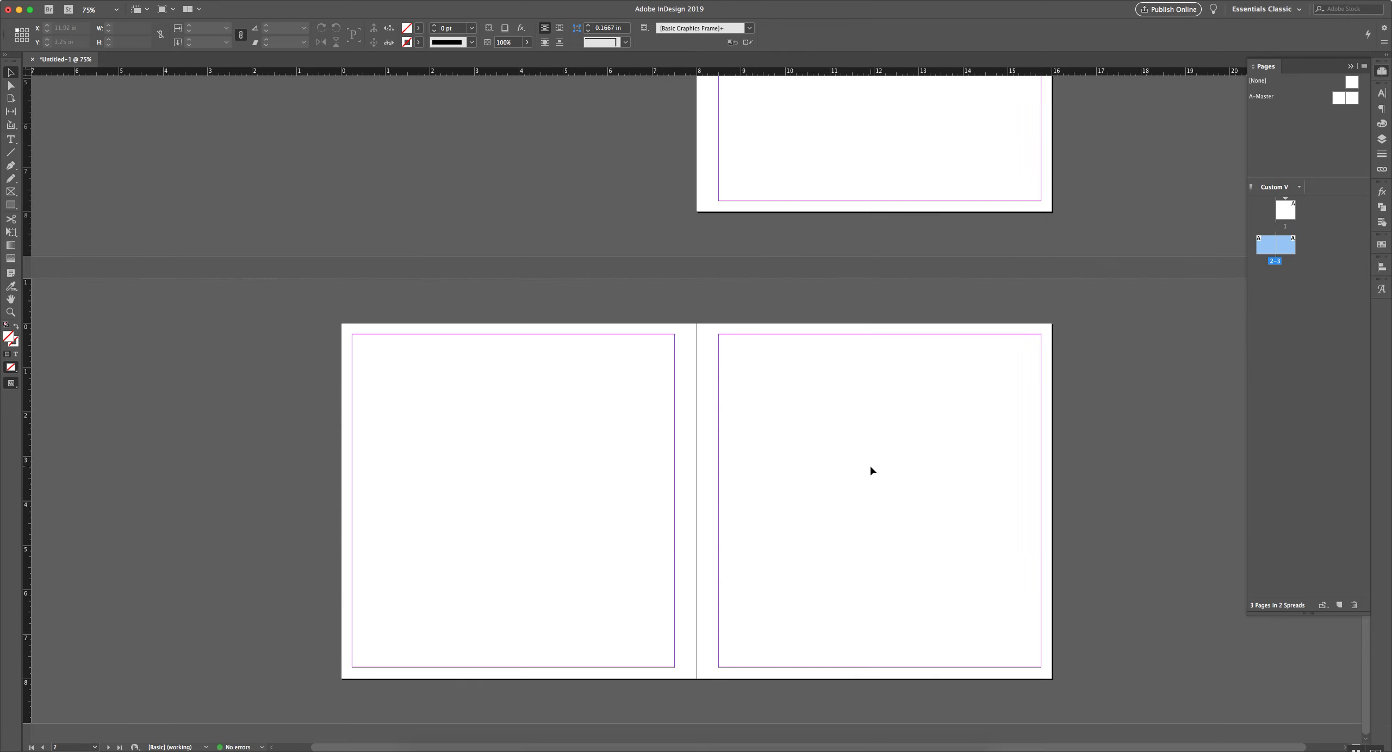
# Compare the inside and outside margins of page 1 with those of the facing spread 2-3.
pyautogui.scroll(5, 871, 471)
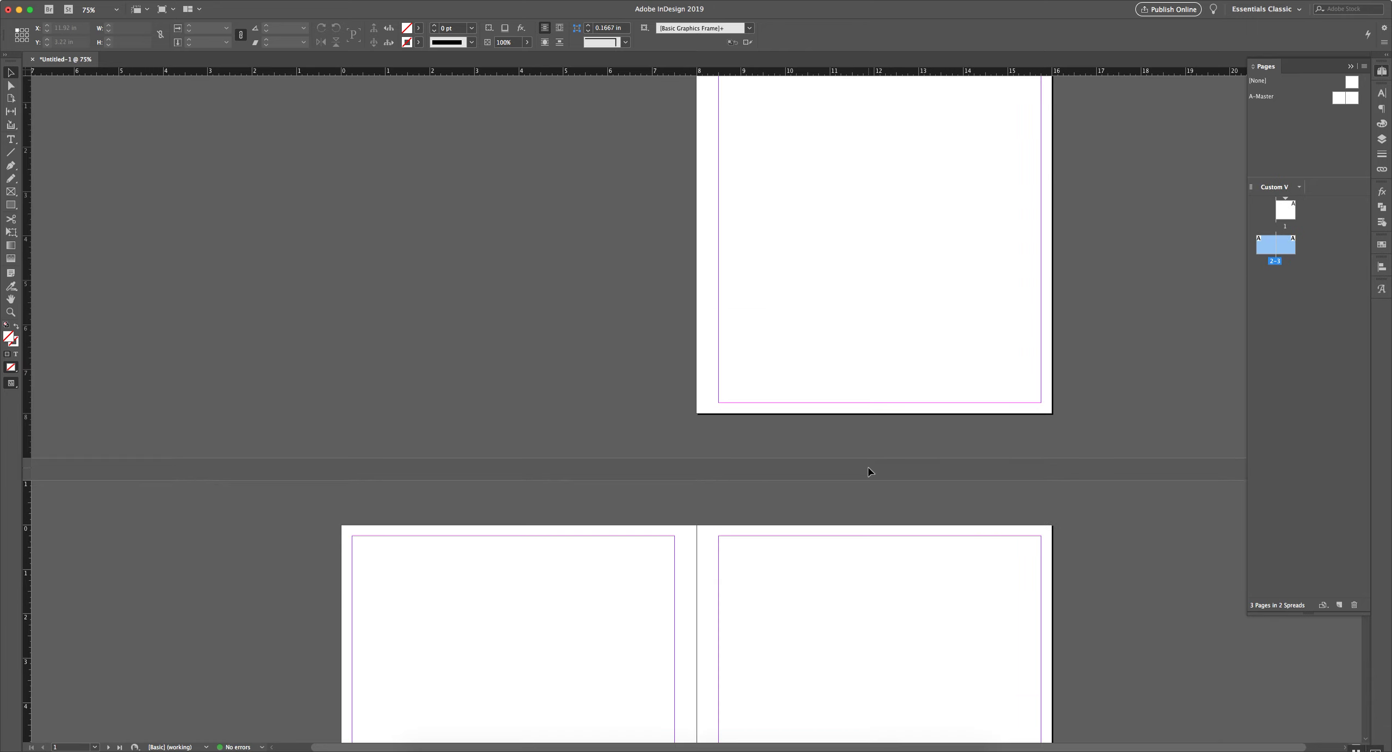
pyautogui.scroll(-5, 868, 470)
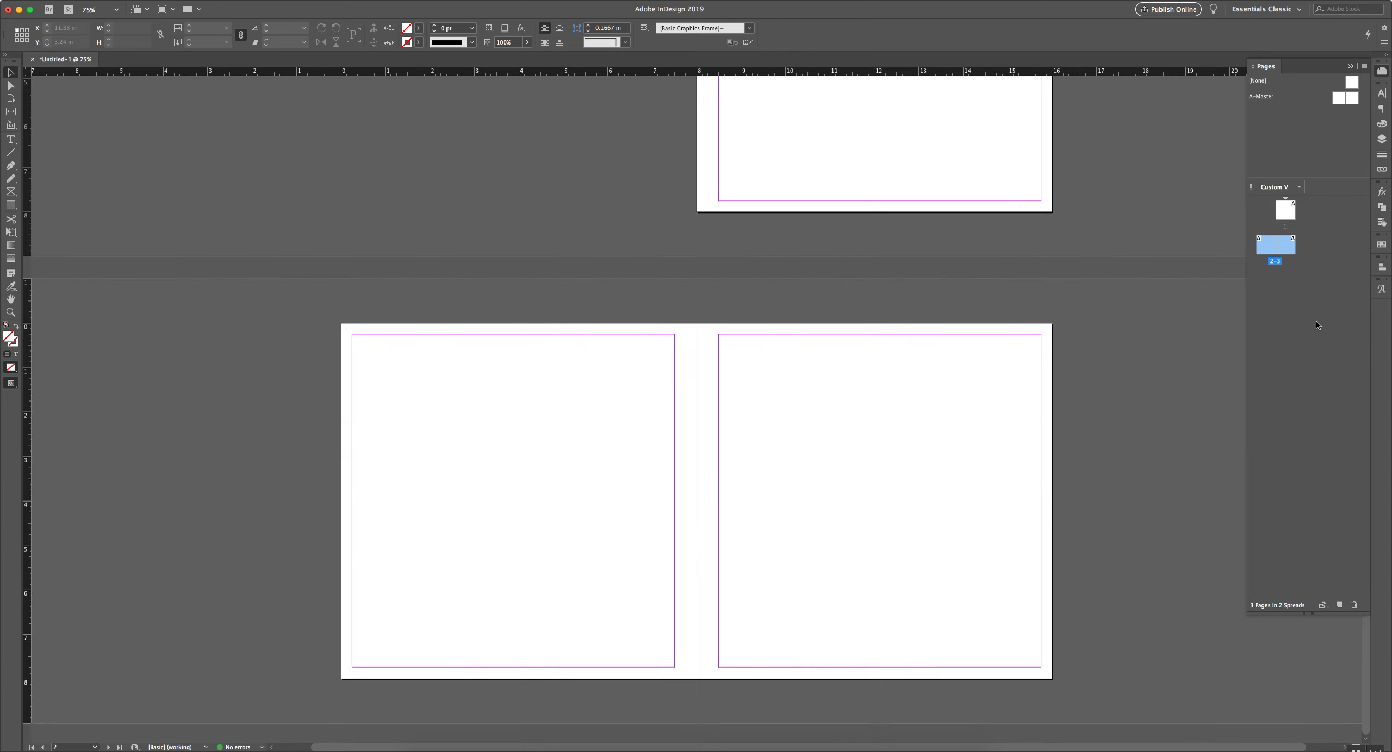
pyautogui.scroll(3, 1052, 363)
pyautogui.press('super+minus')
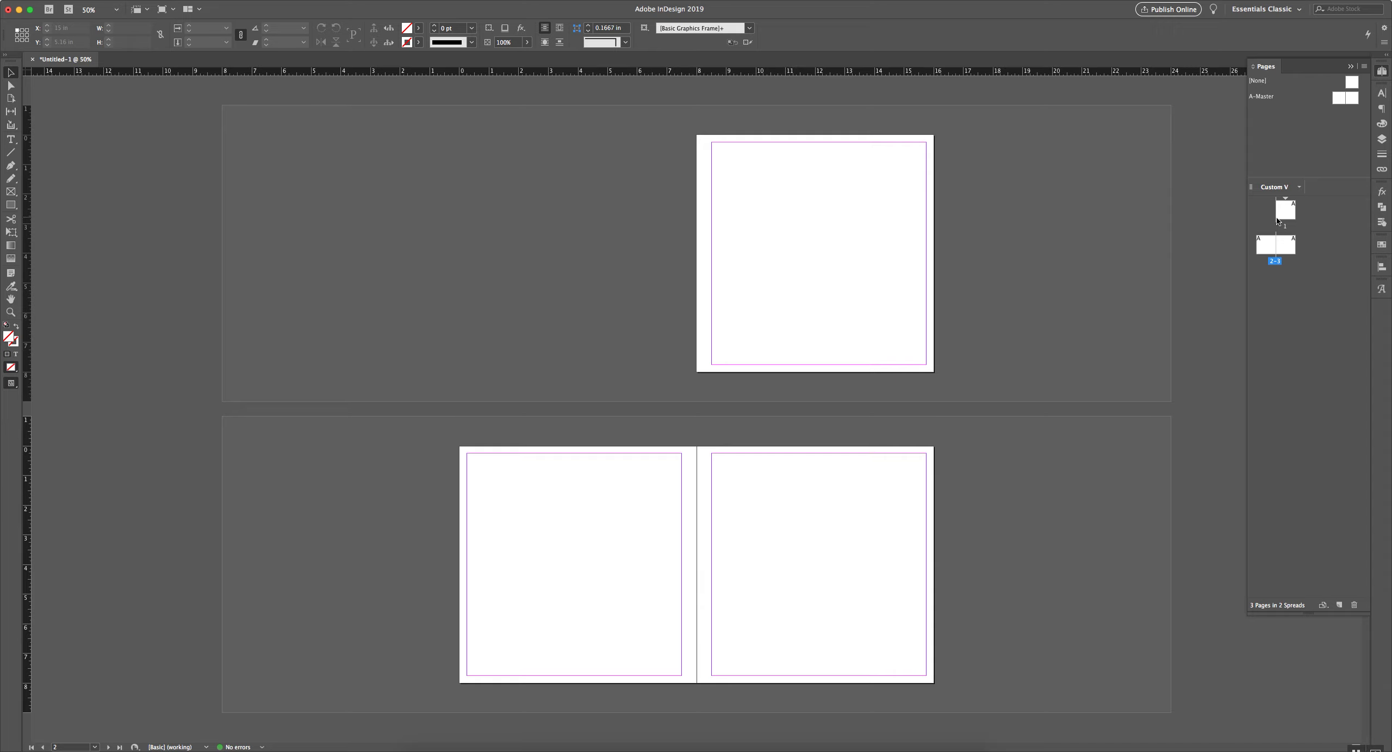
# Examine page 1 and the facing spread 2-3 at 100% zoom, comparing the normal and preview screen modes.
pyautogui.click(1051, 347)
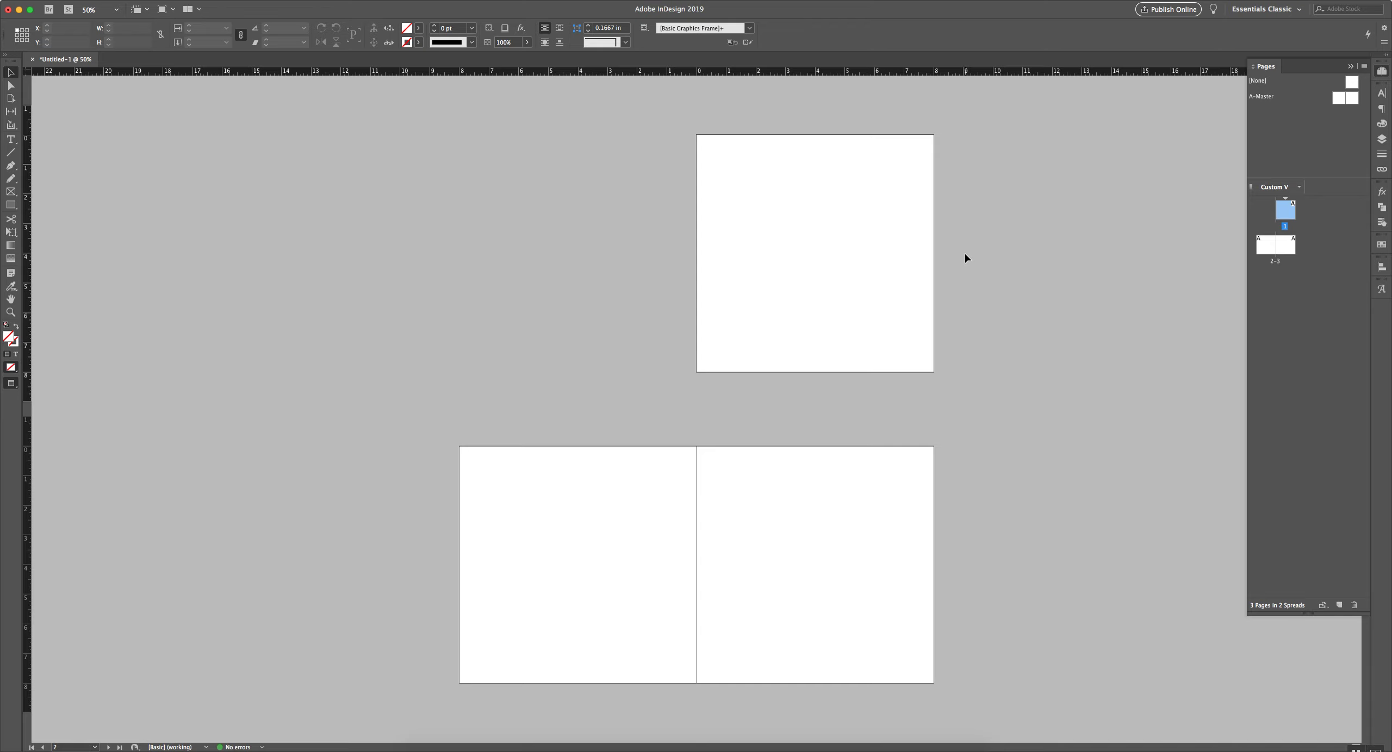
pyautogui.press('w')
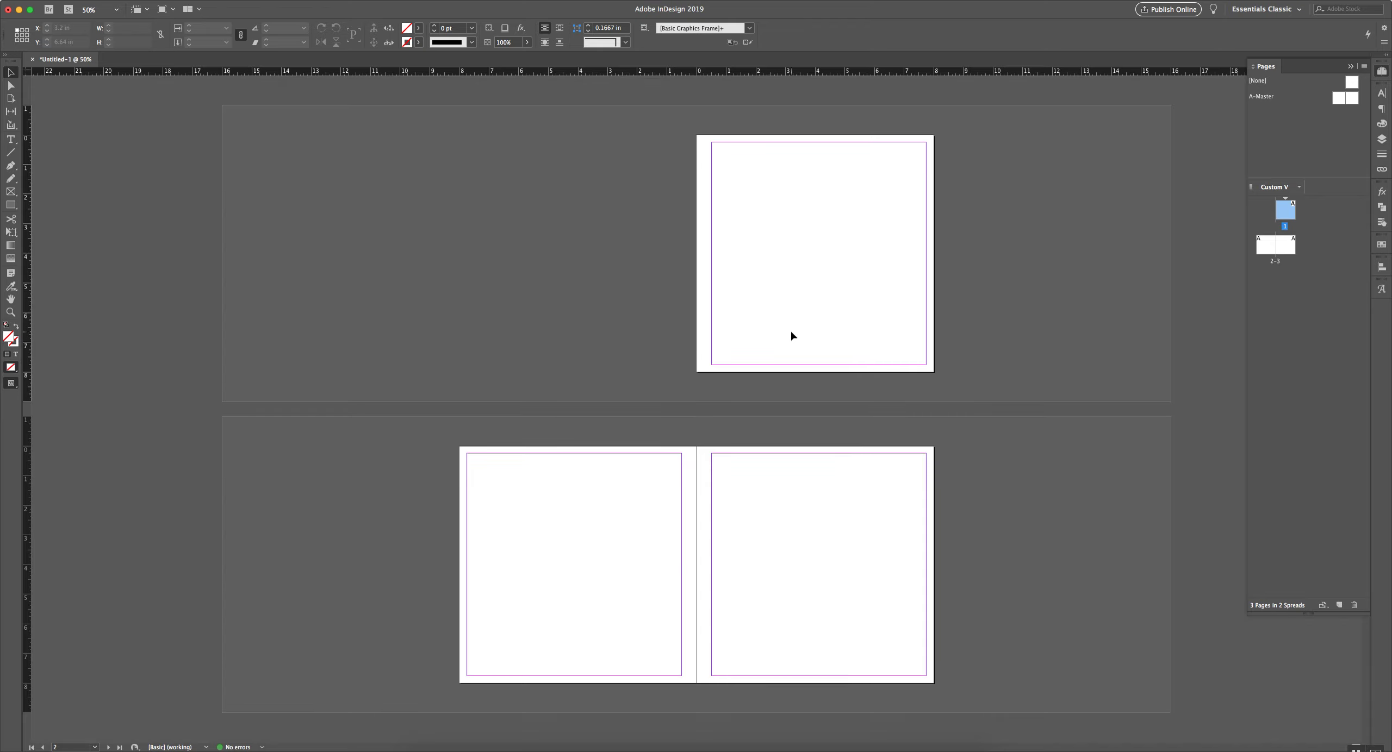
pyautogui.press('w')
pyautogui.press('w')
pyautogui.press('super+1')
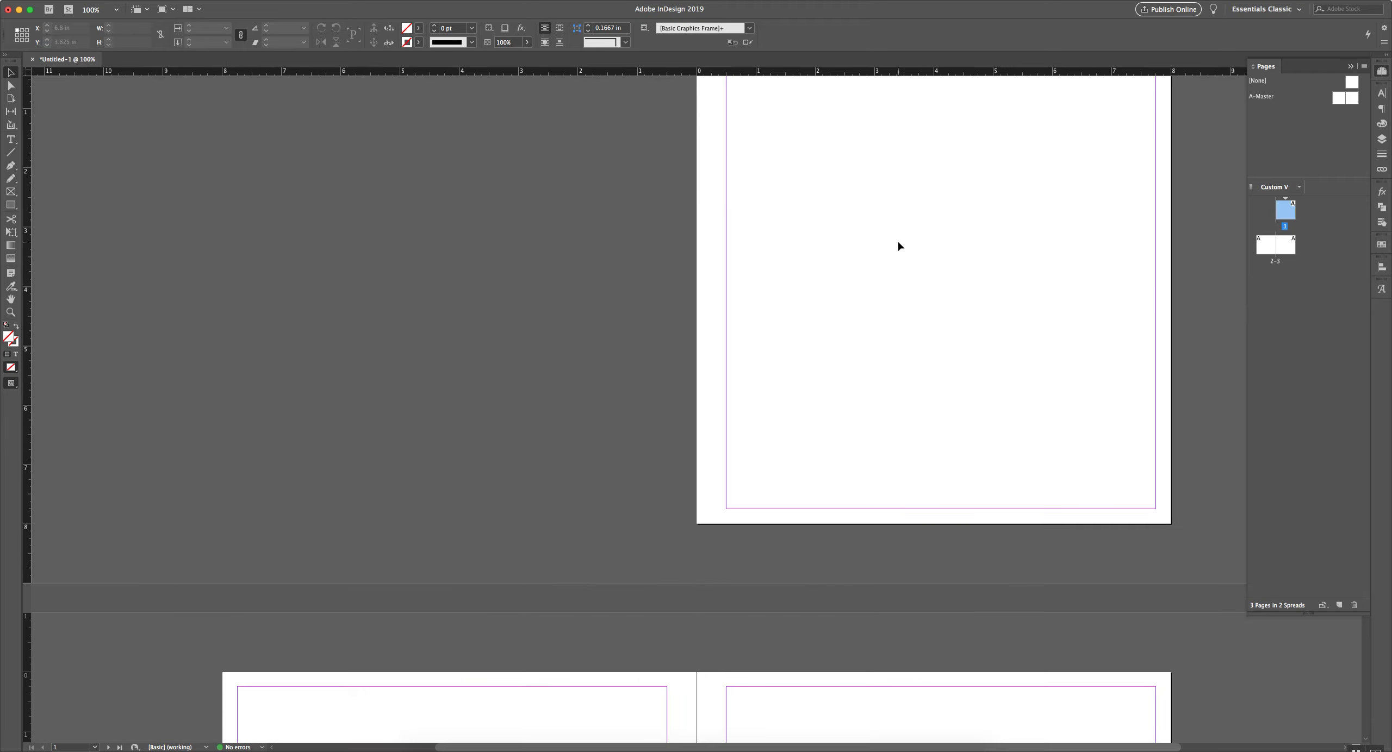
pyautogui.scroll(3, 901, 248)
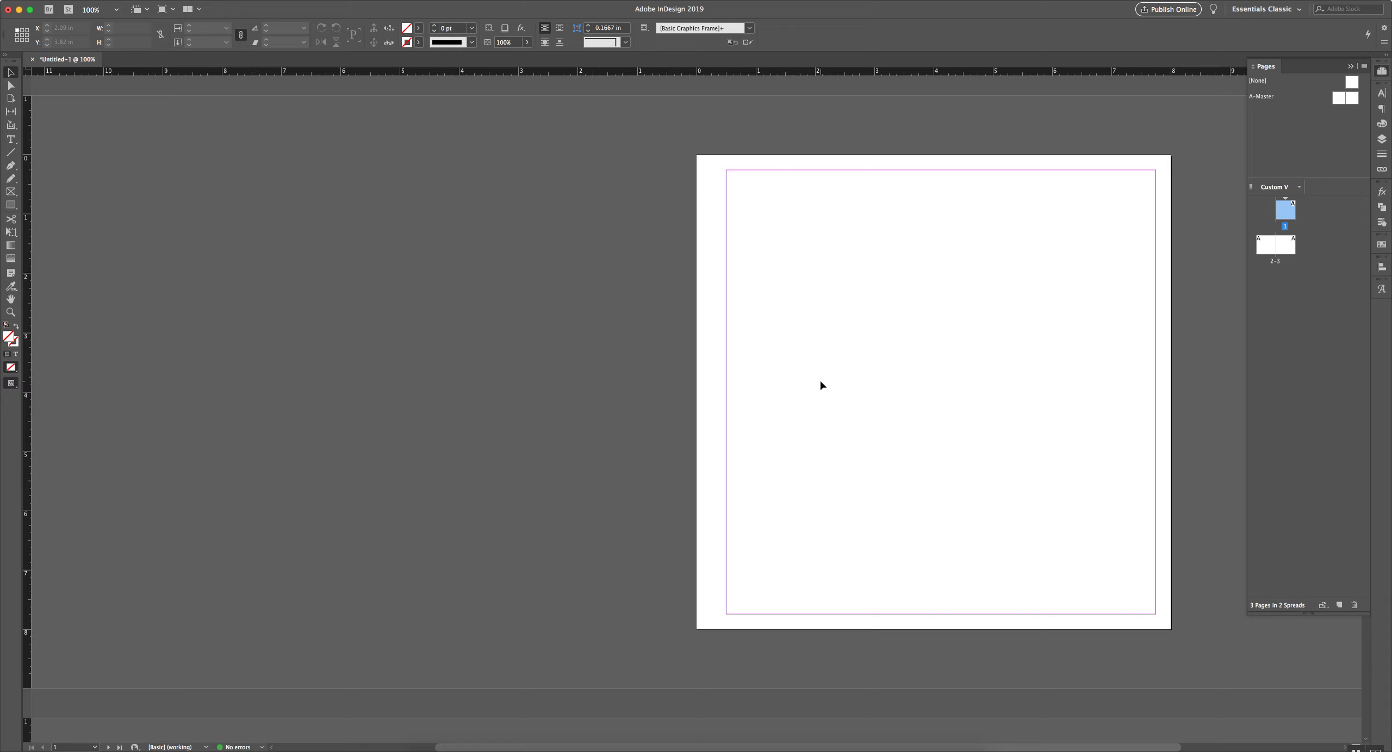
pyautogui.press('w')
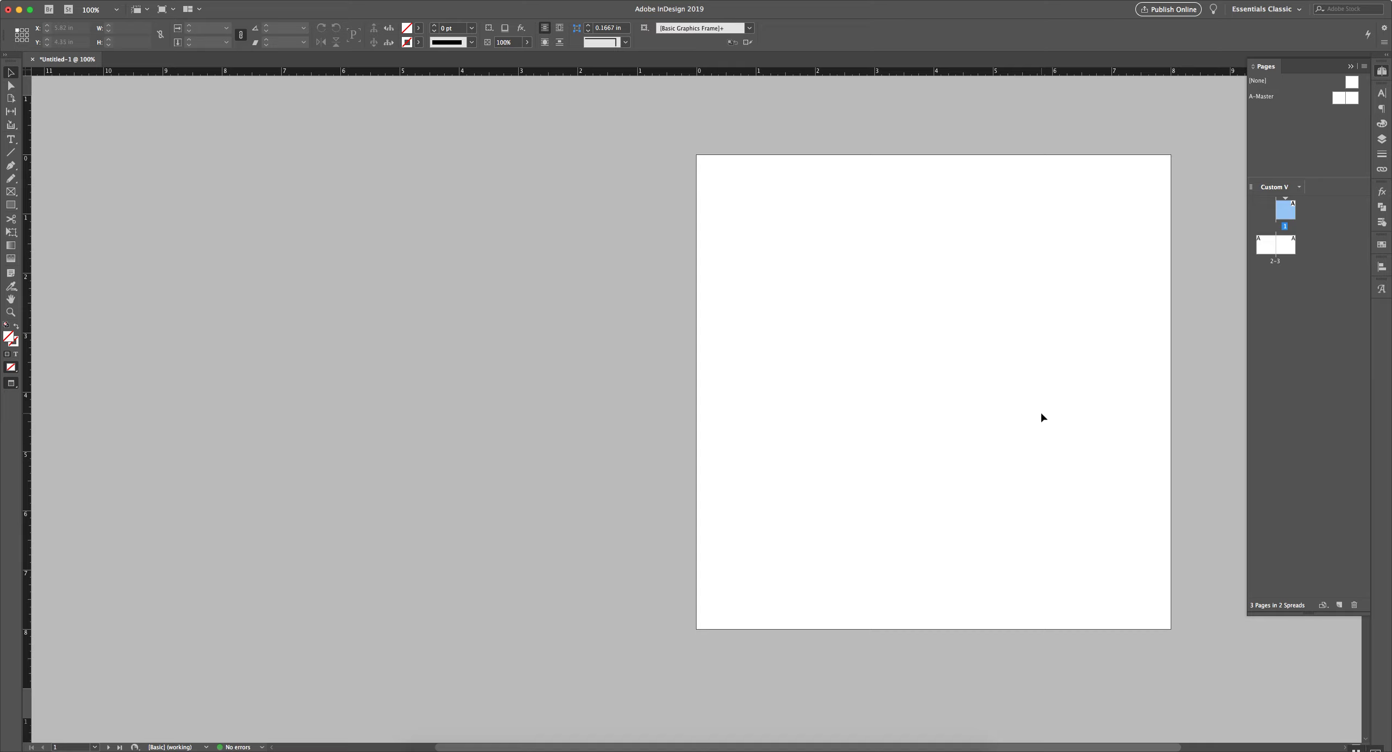
pyautogui.press('w')
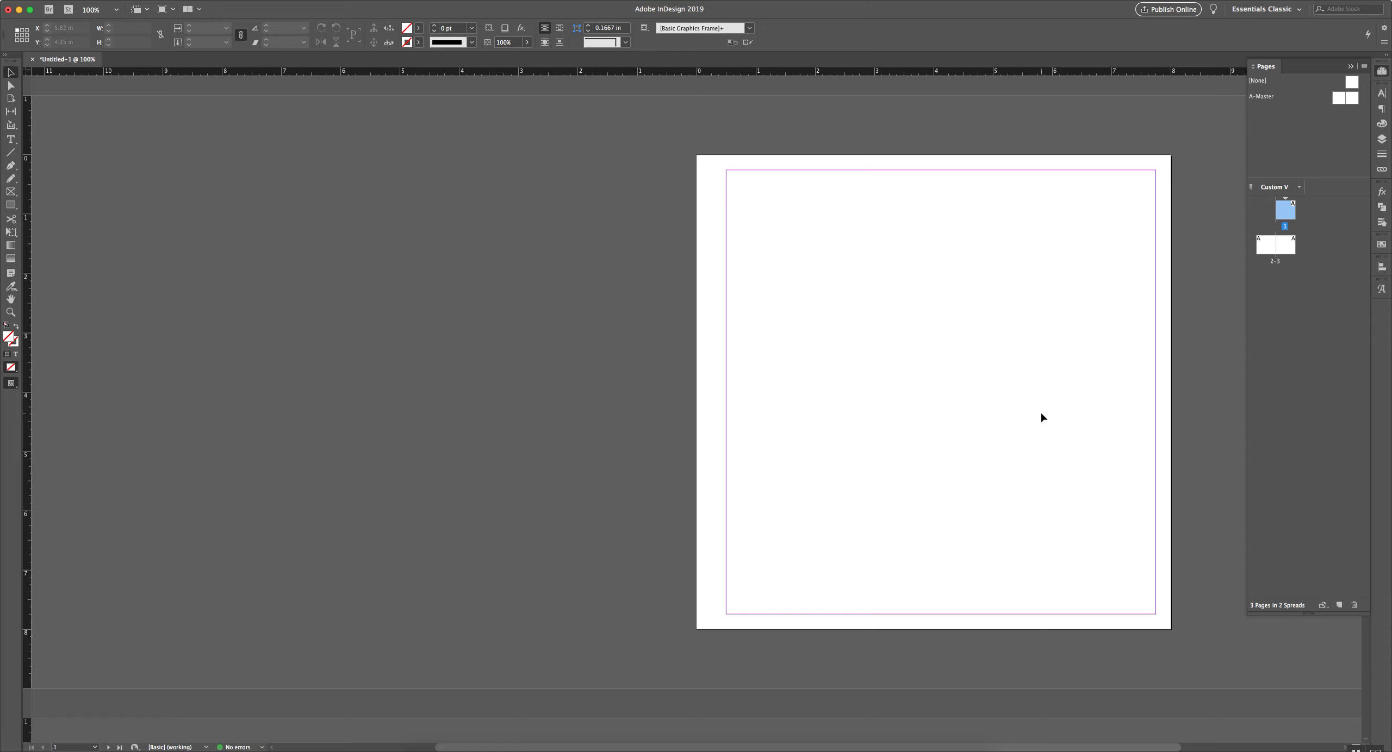
pyautogui.scroll(-10, 993, 373)
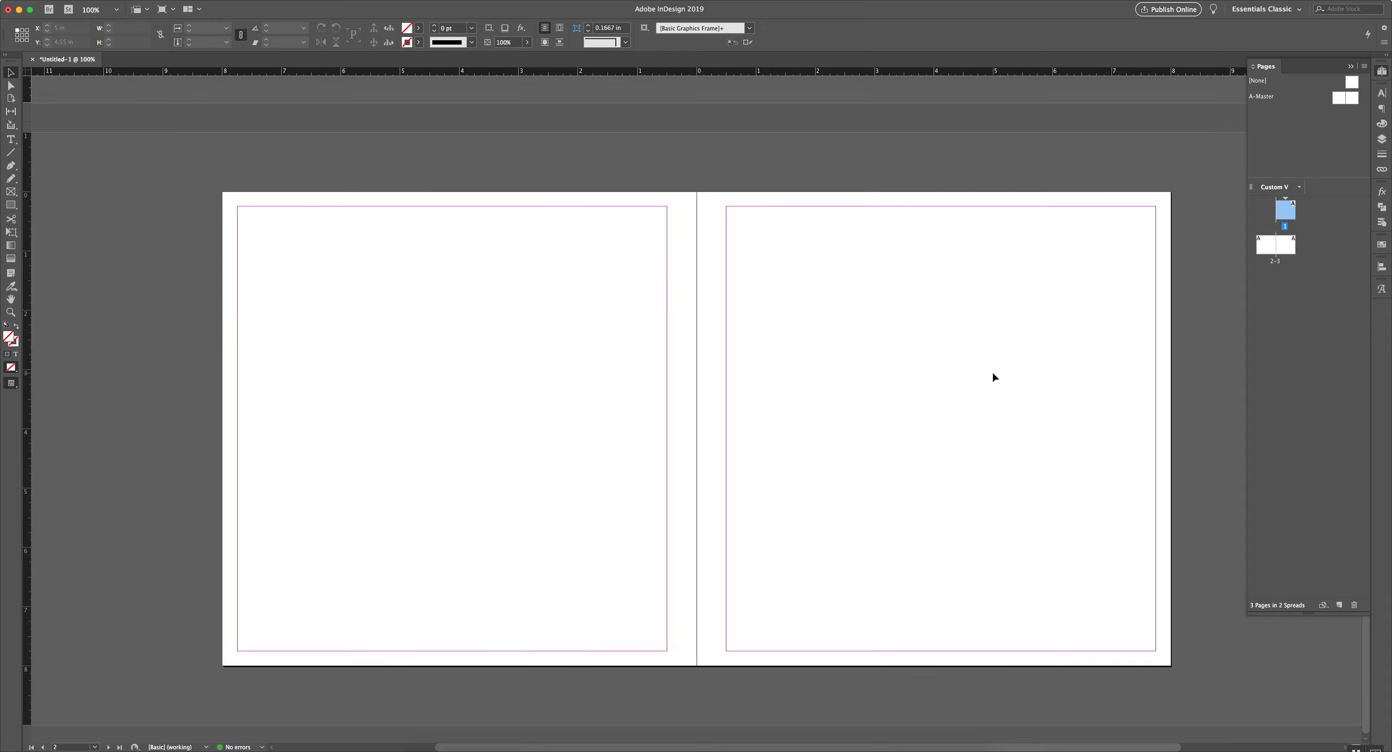
pyautogui.scroll(10, 992, 377)
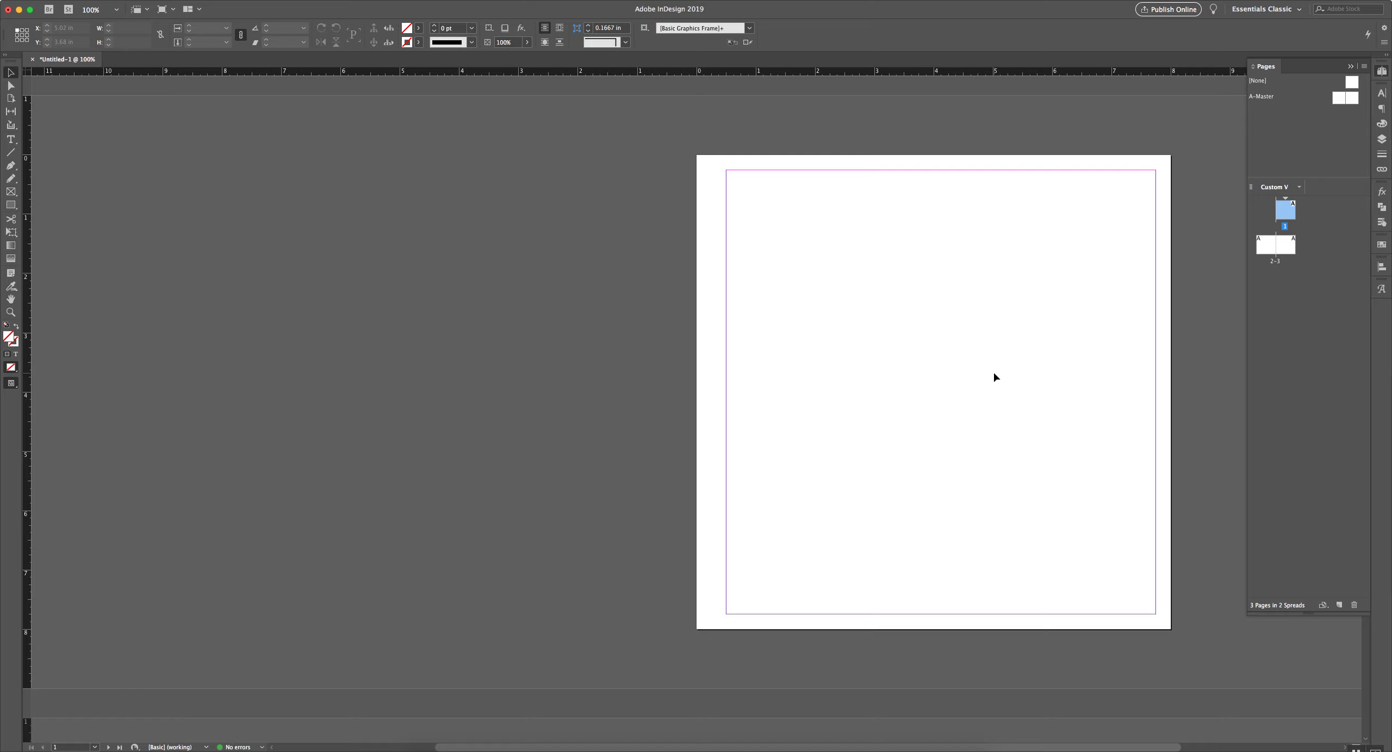
pyautogui.press('w')
pyautogui.press('w')
pyautogui.scroll(-10, 992, 376)
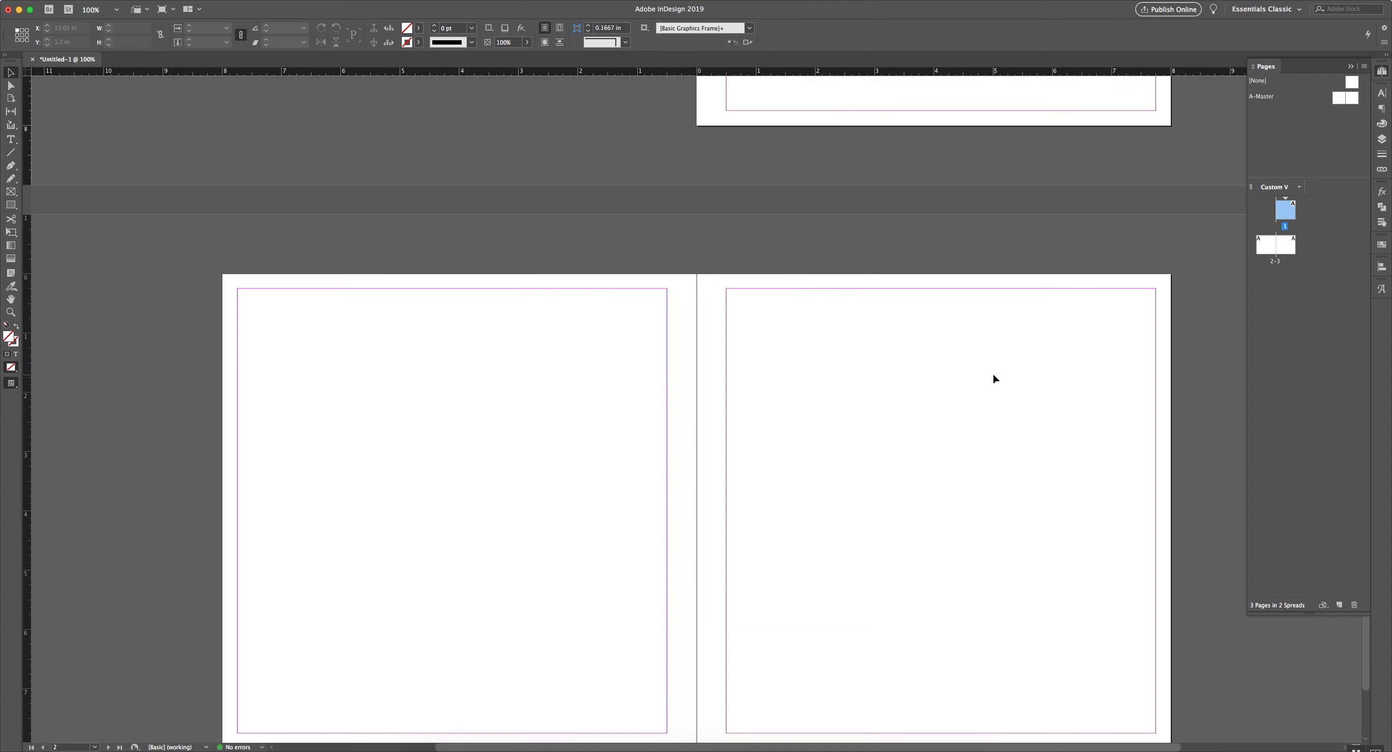
pyautogui.scroll(10, 988, 375)
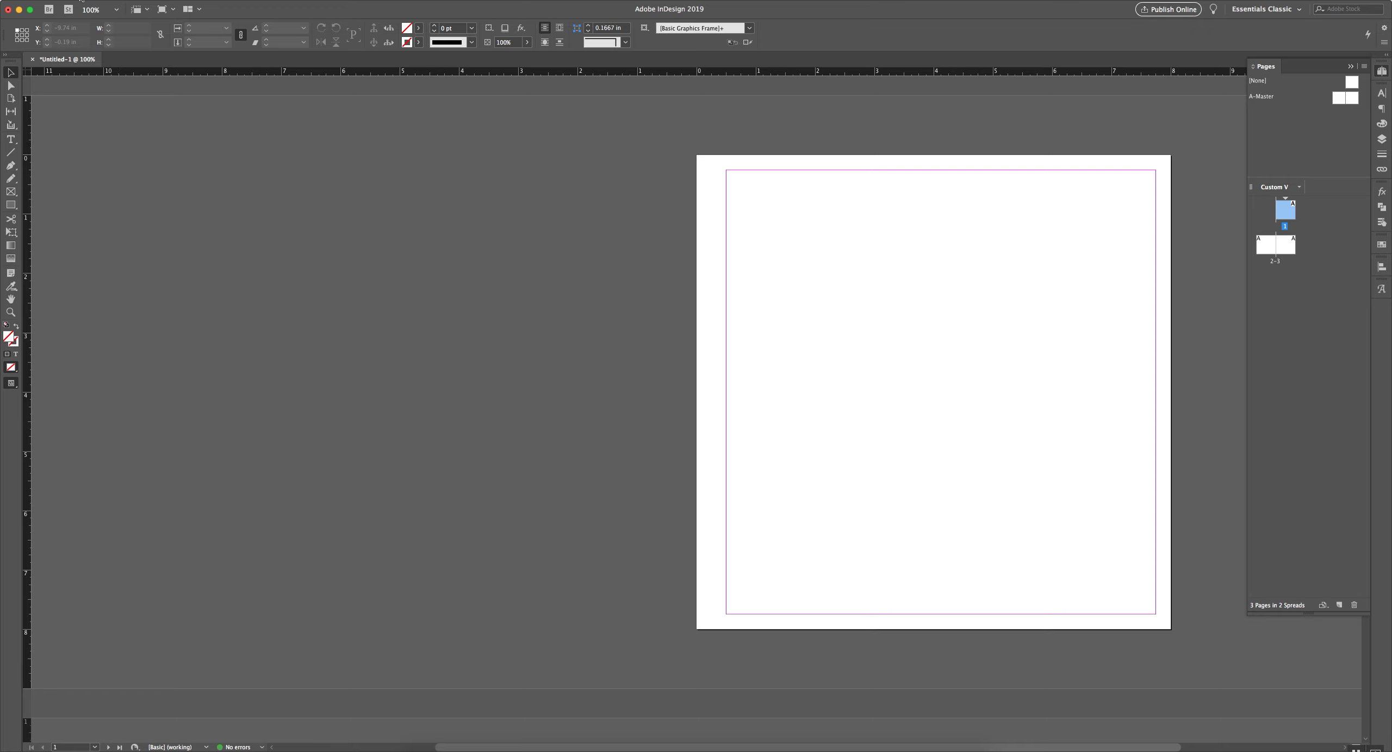
# Start saving the document and create a folder named 2700 inside Creative Cloud Files, SLCC, SUMMER.
pyautogui.click(81, 1)
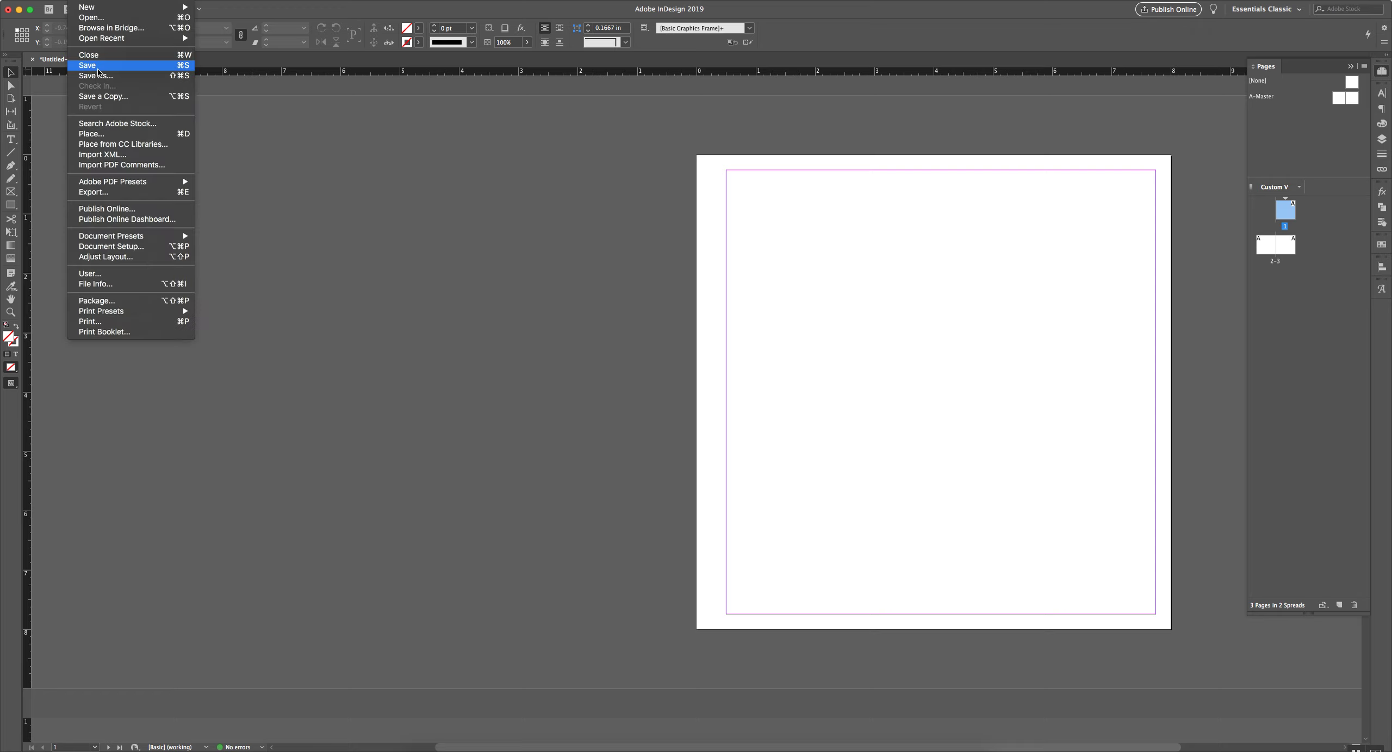
pyautogui.click(97, 70)
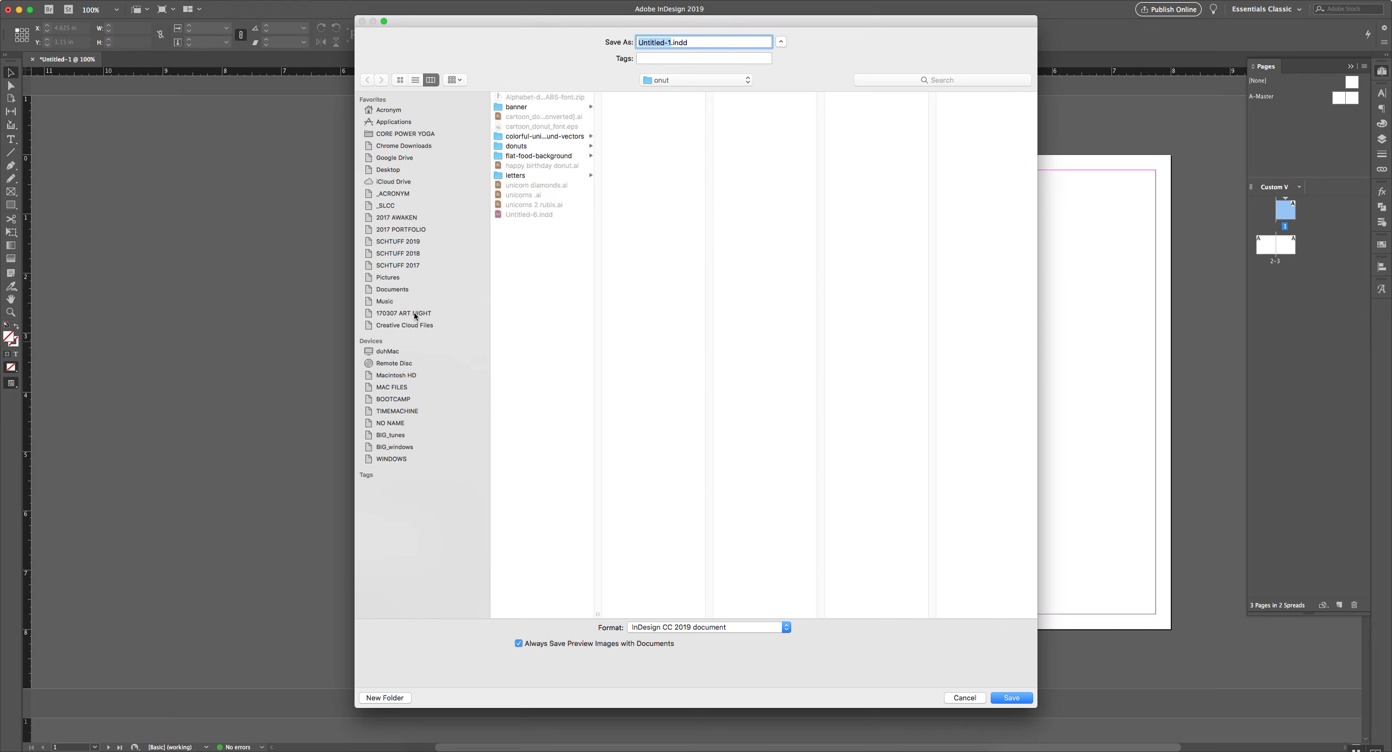
pyautogui.click(415, 326)
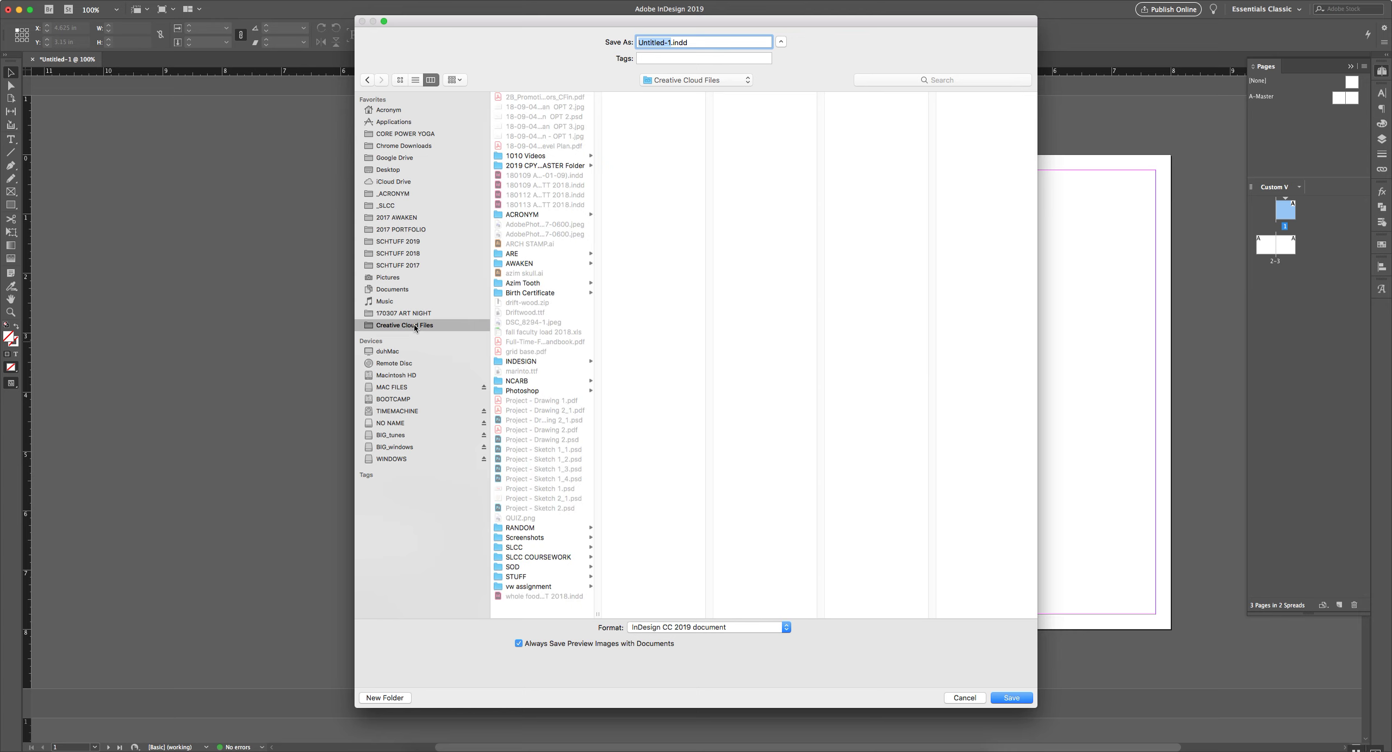
pyautogui.click(551, 548)
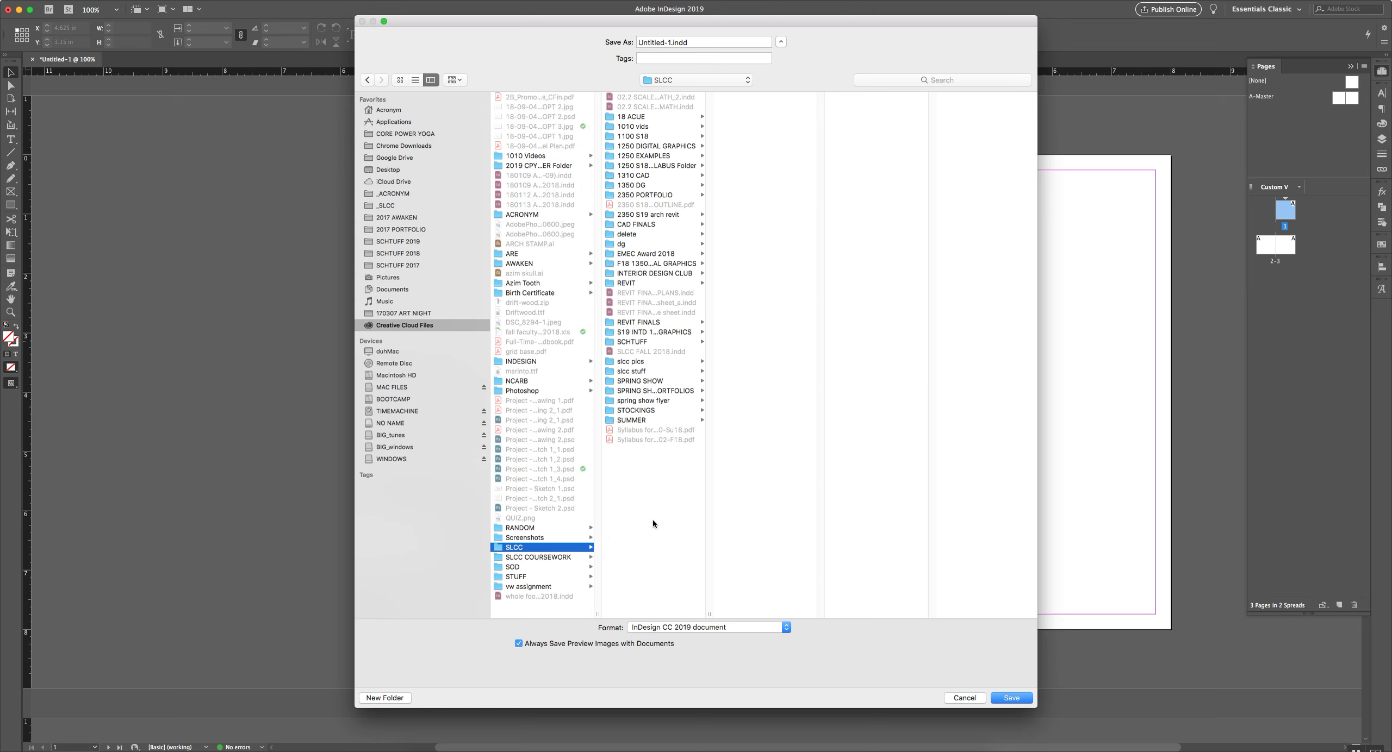
pyautogui.click(672, 417)
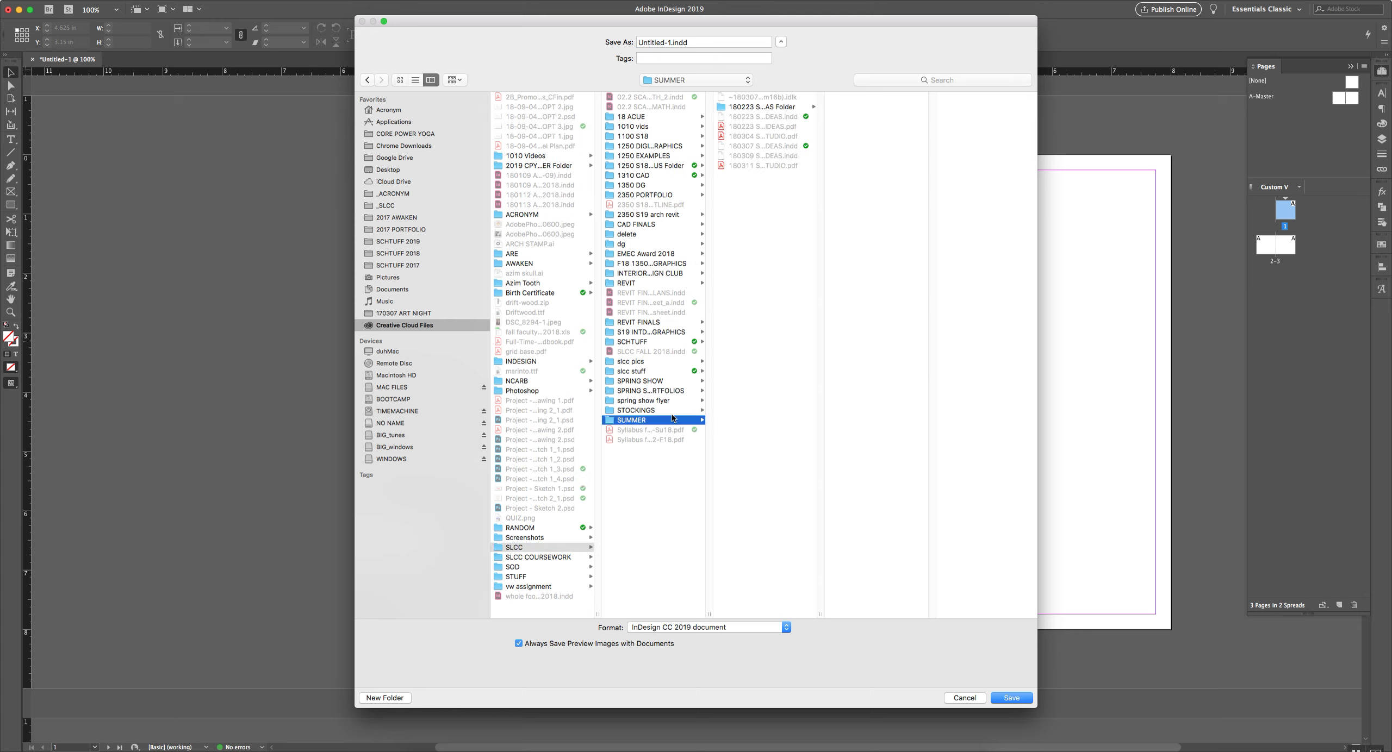
pyautogui.click(384, 698)
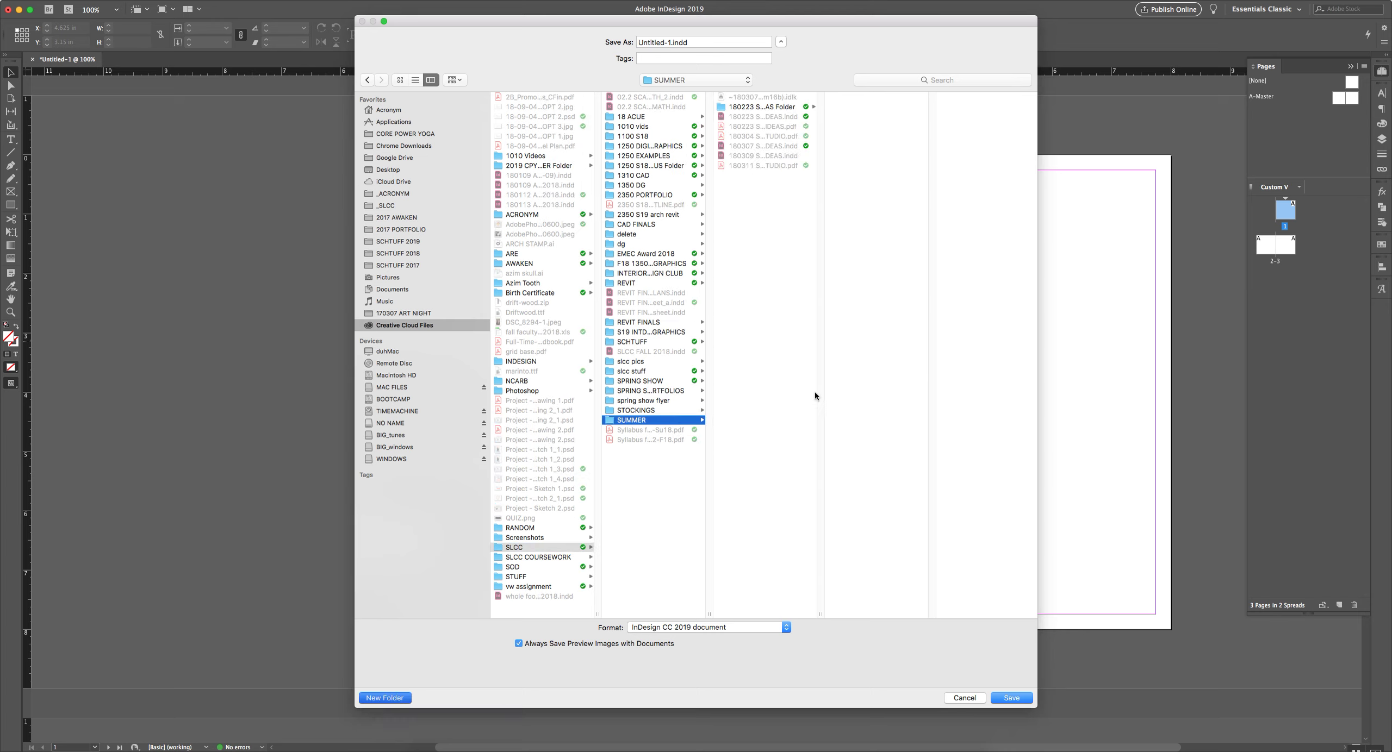
pyautogui.write('2019')
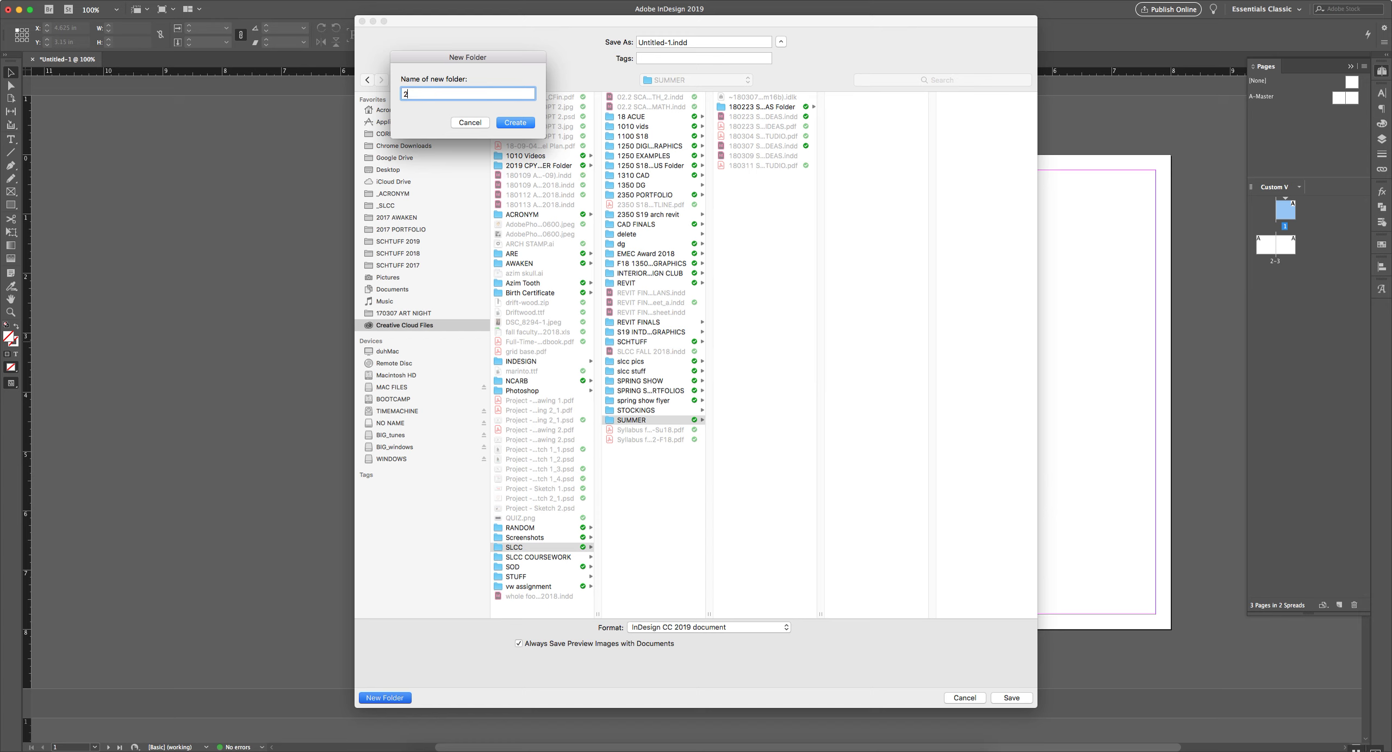
pyautogui.press('Return')
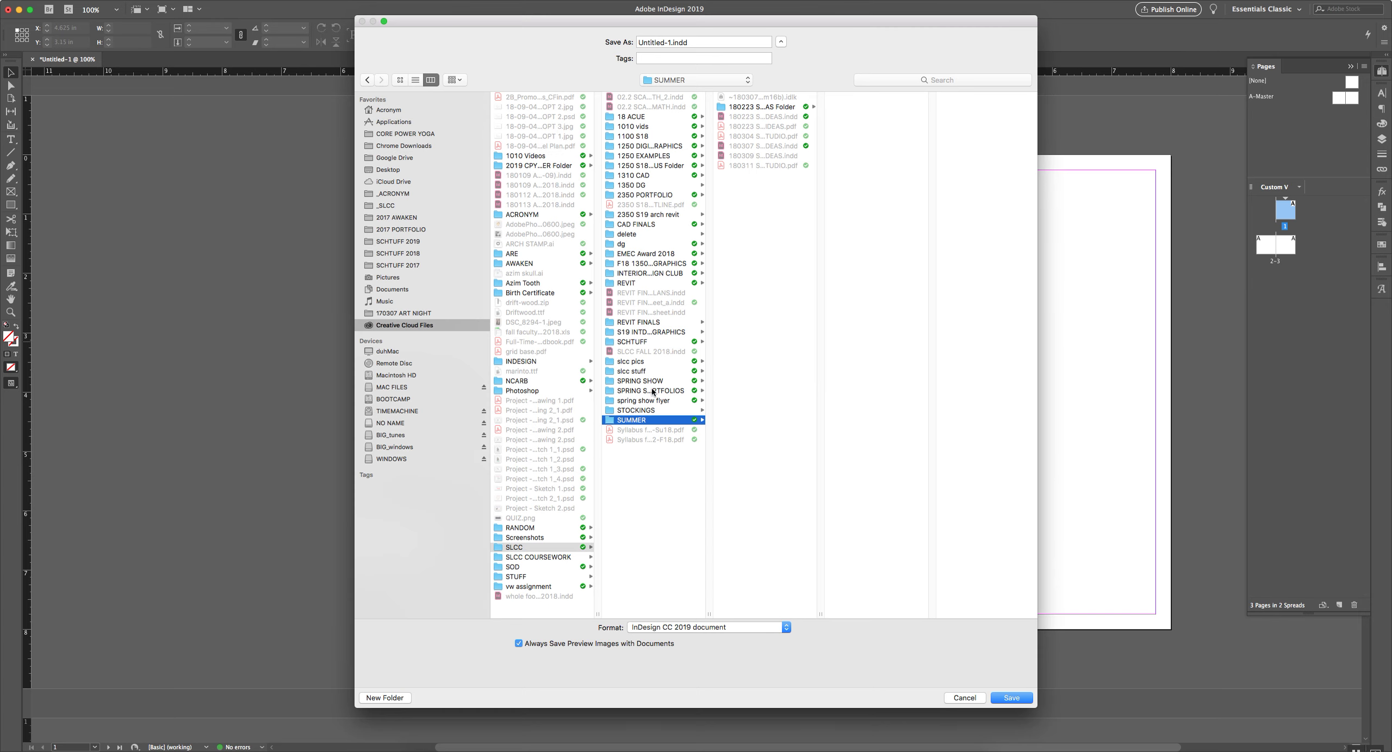
# Name the file EXAMPLE 01 and save it as an InDesign CC 2019 document in the 2700 folder.
pyautogui.tripleClick(696, 42)
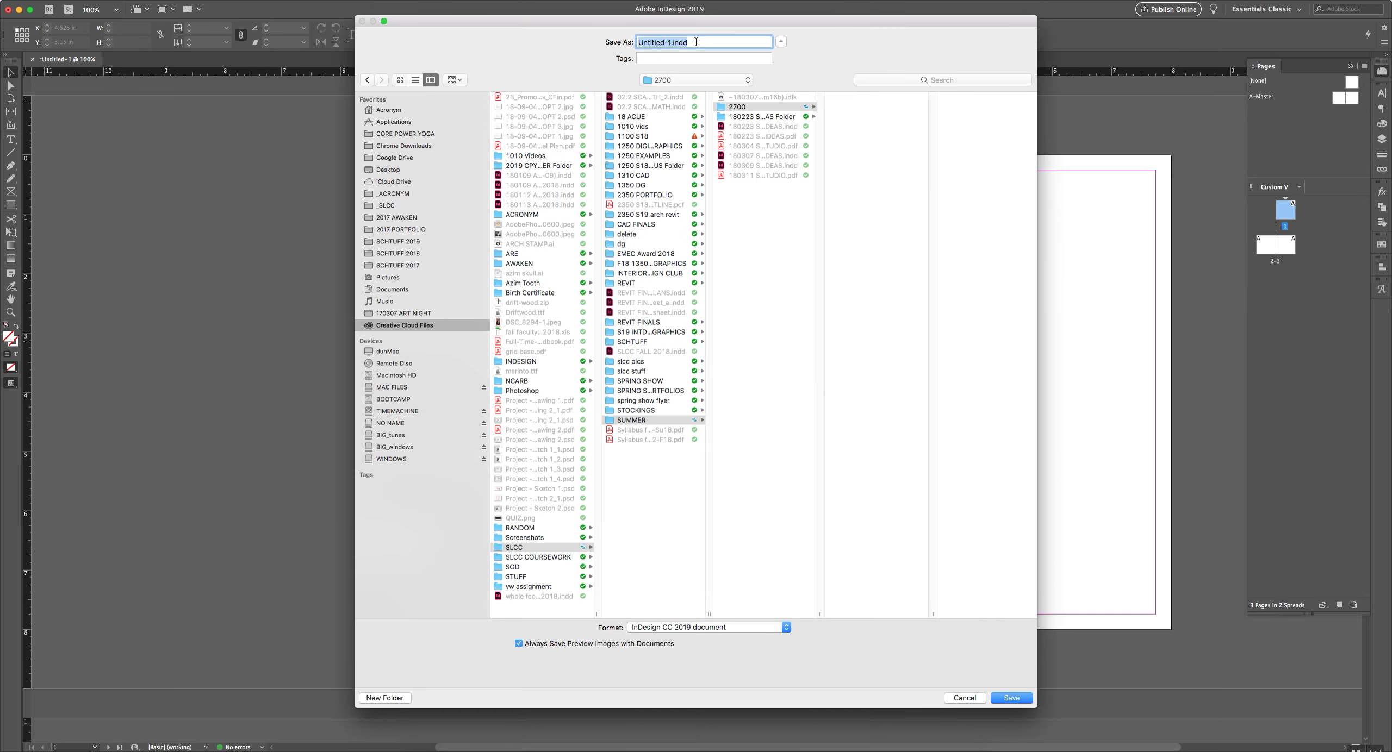
pyautogui.write('example 1')
pyautogui.press('super+a')
pyautogui.write('EXAMPLE 01')
pyautogui.press('Return')
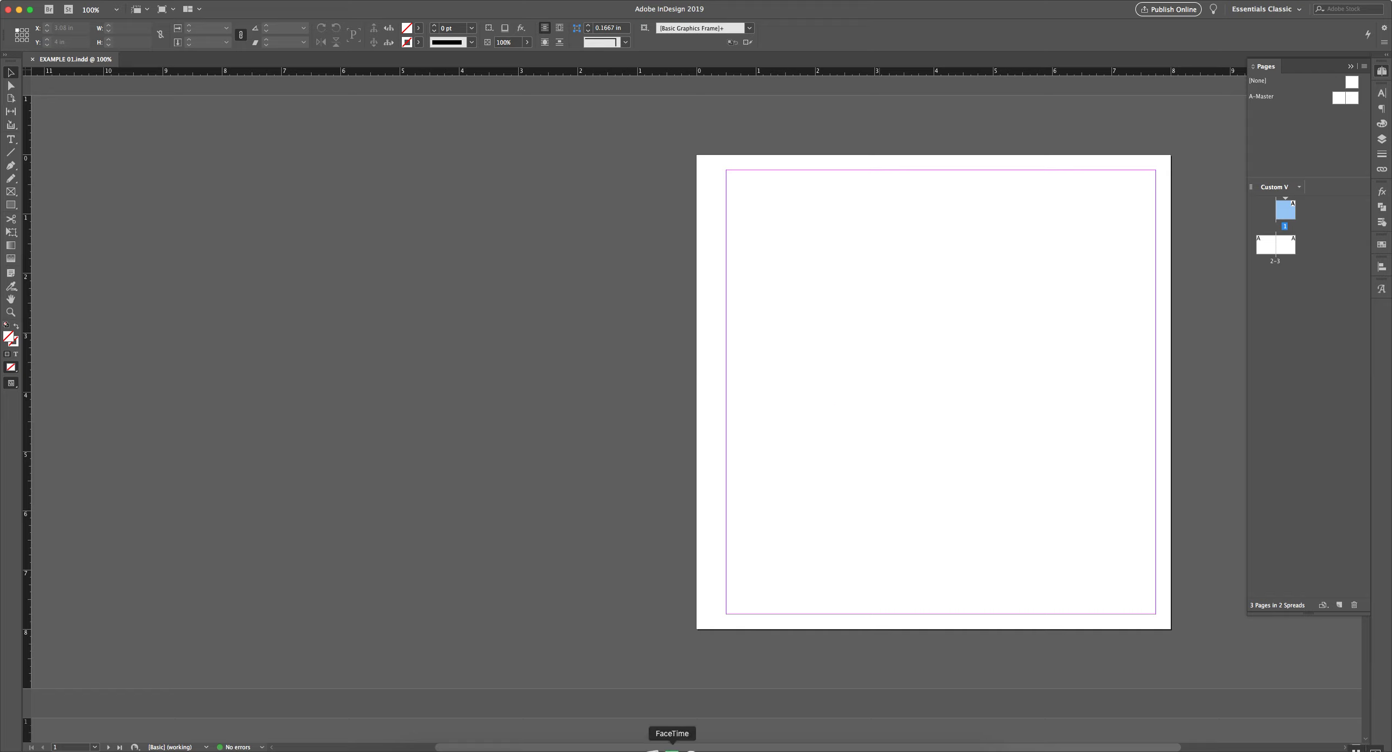
pyautogui.moveTo(548, 744)
pyautogui.click(966, 1)
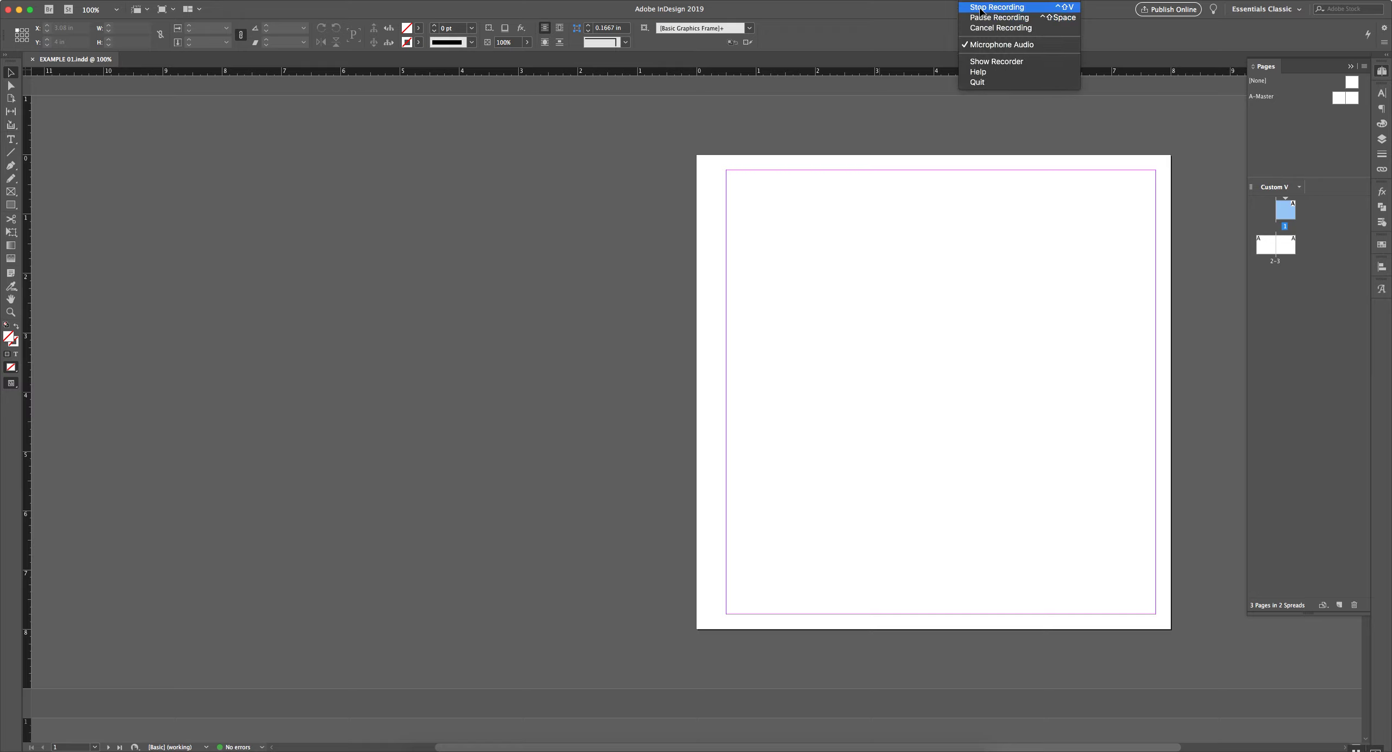